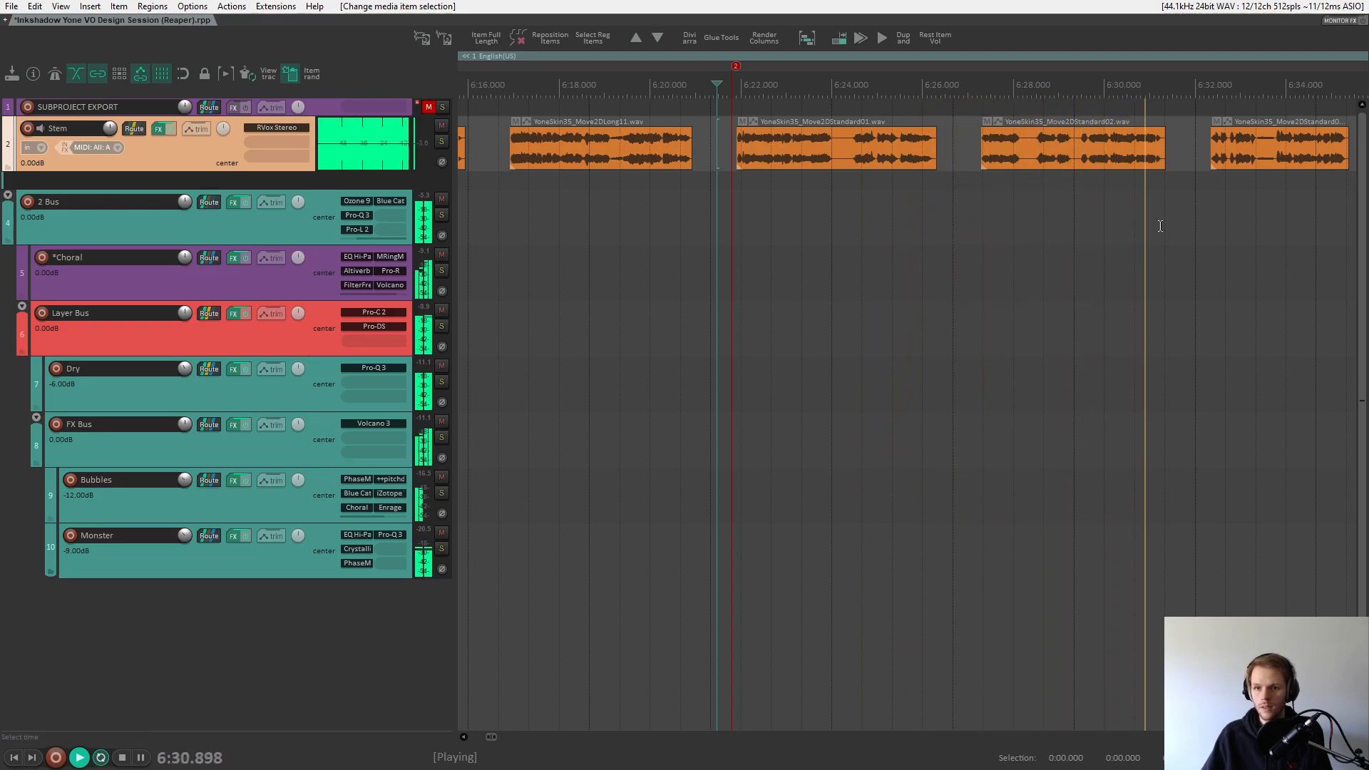
- Stop playback and set the edit cursor just left of the second clip, near 6:21.3
{"action": "key", "text": "space"}
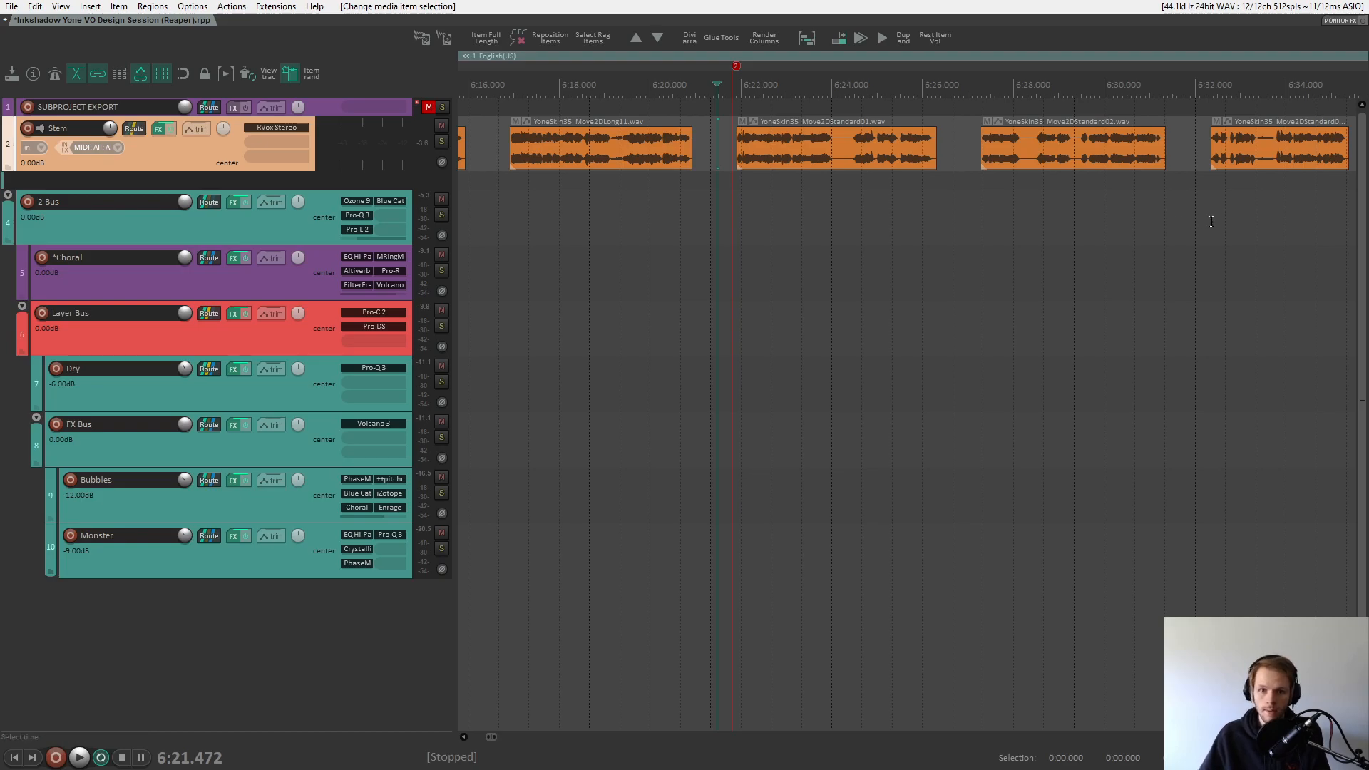
{"action": "left_click", "coordinate": [713, 139]}
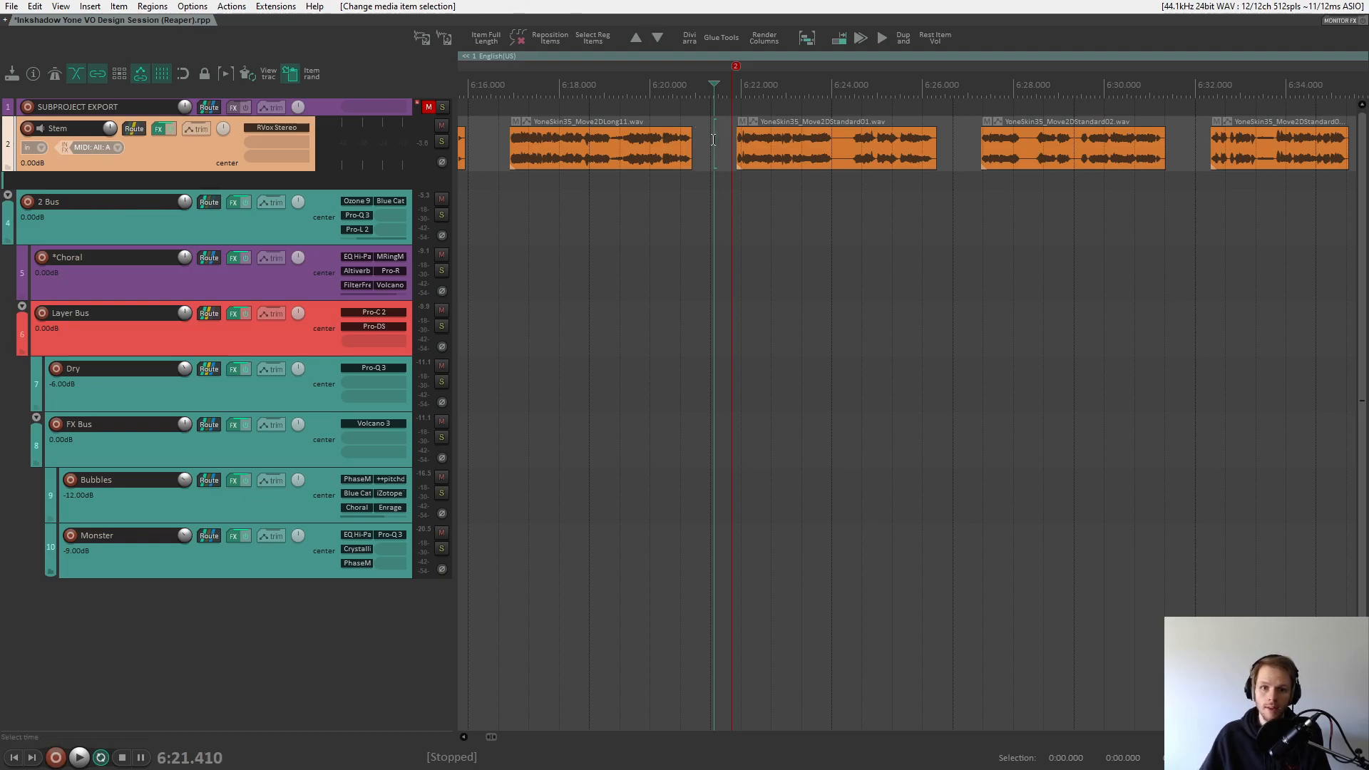
{"action": "left_click", "coordinate": [710, 139]}
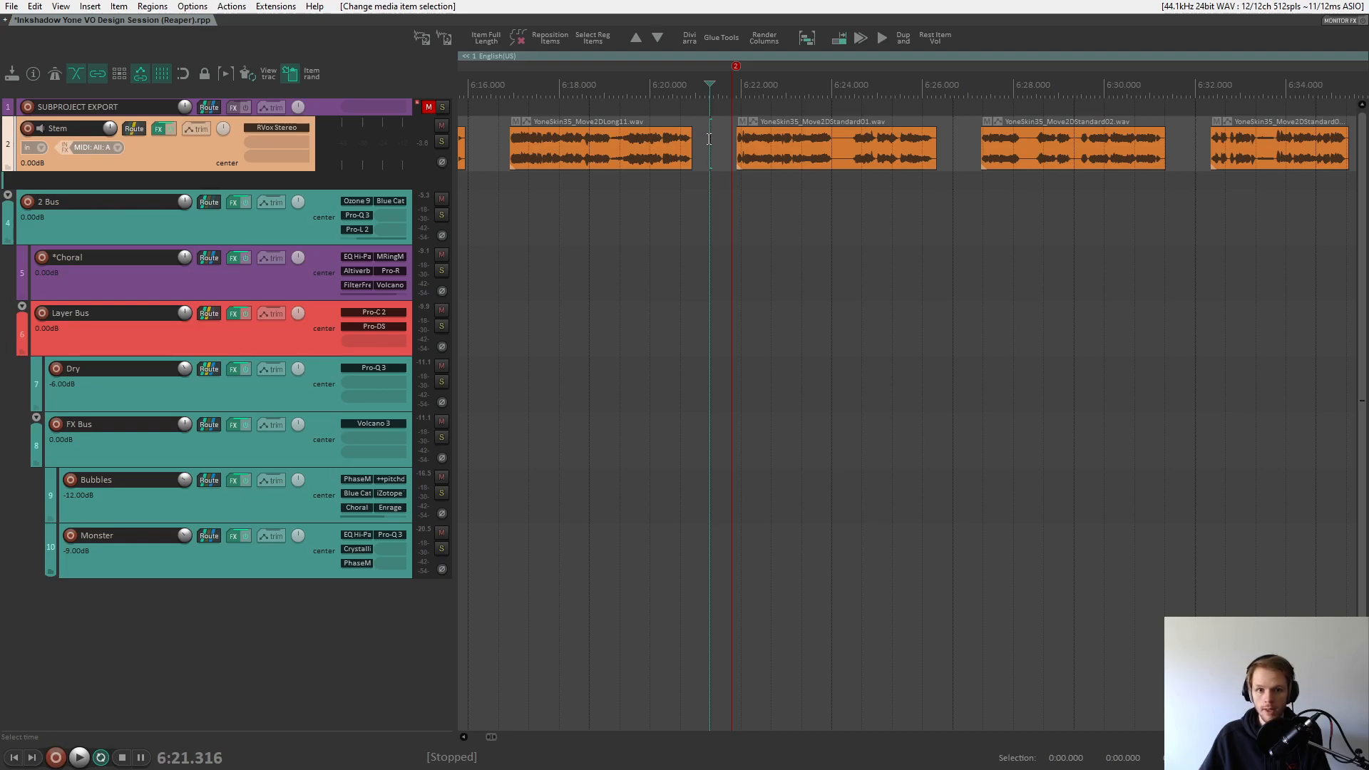
{"action": "left_click_drag", "start_coordinate": [862, 254], "coordinate": [695, 391]}
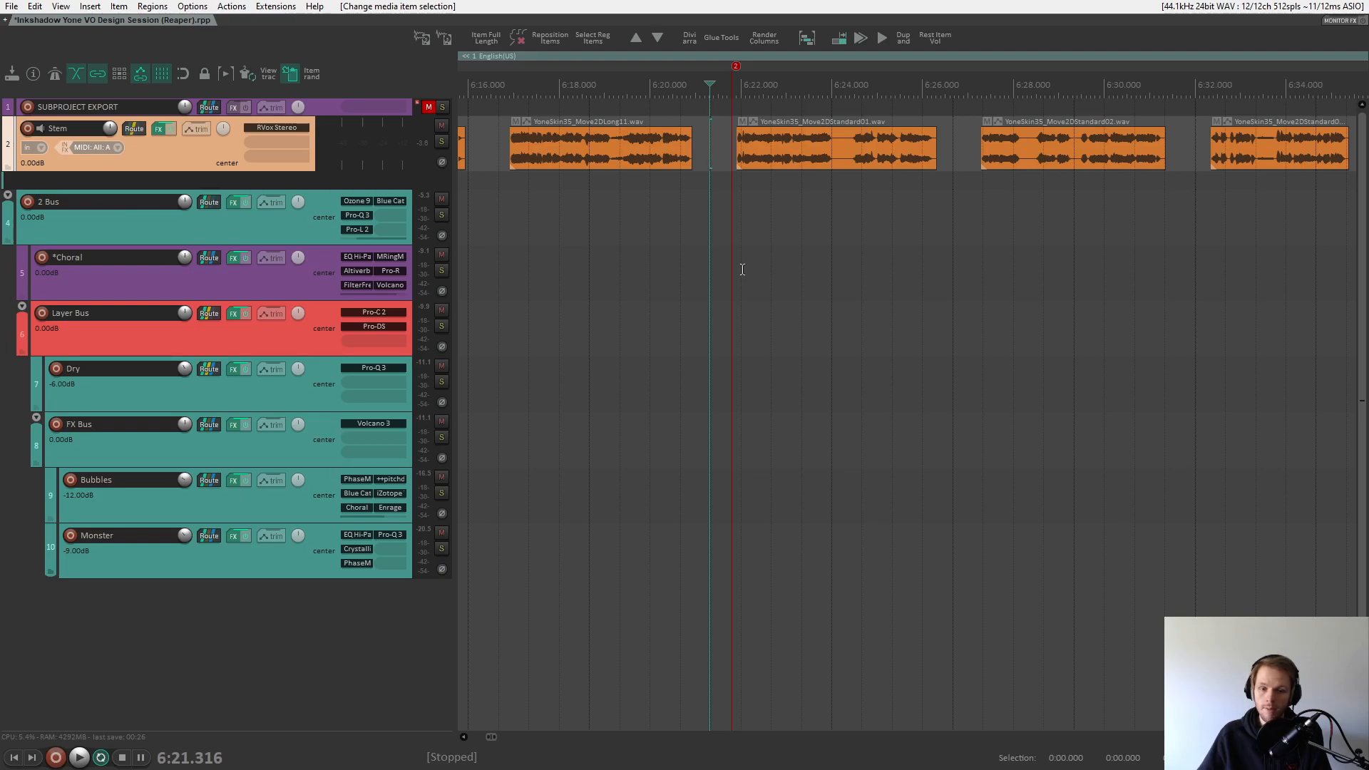
{"action": "left_click", "coordinate": [726, 146]}
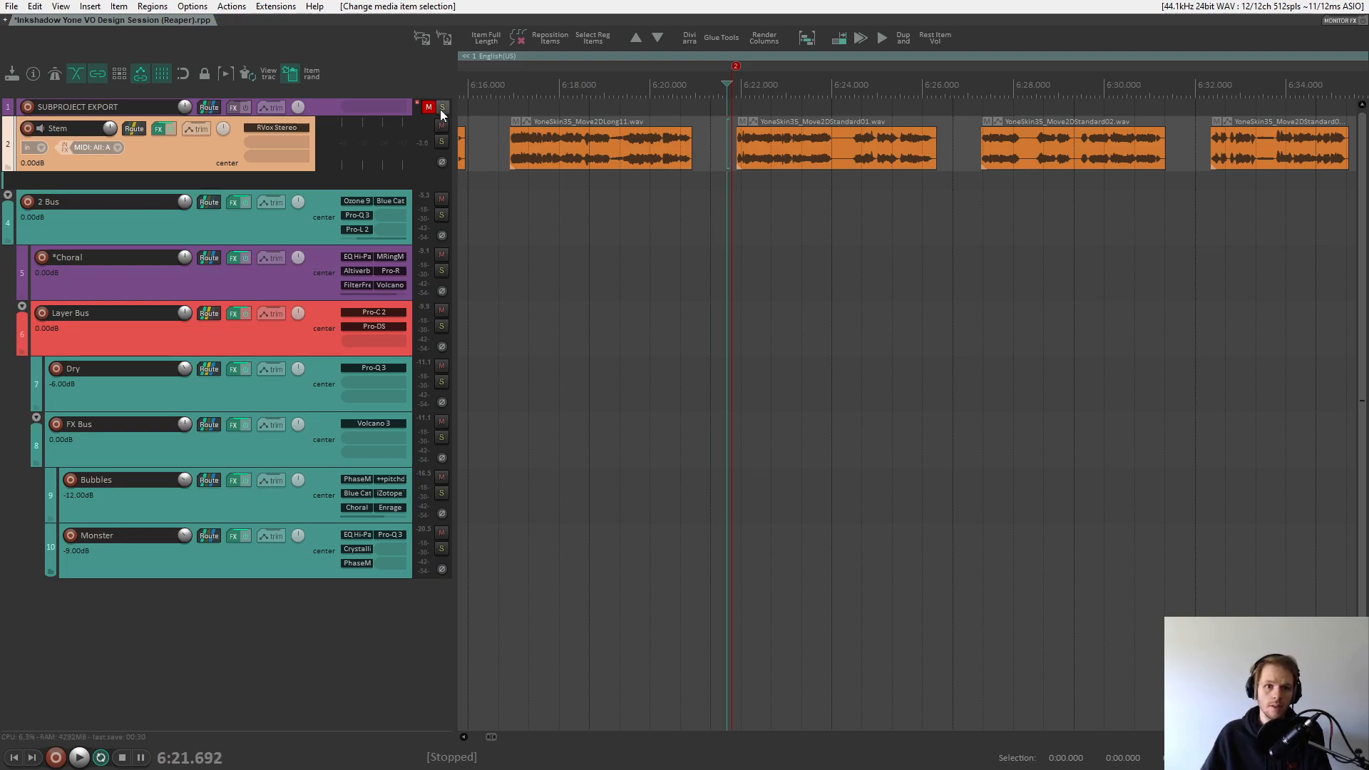
{"action": "scroll", "coordinate": [726, 148], "scroll_direction": "down", "scroll_amount": 3}
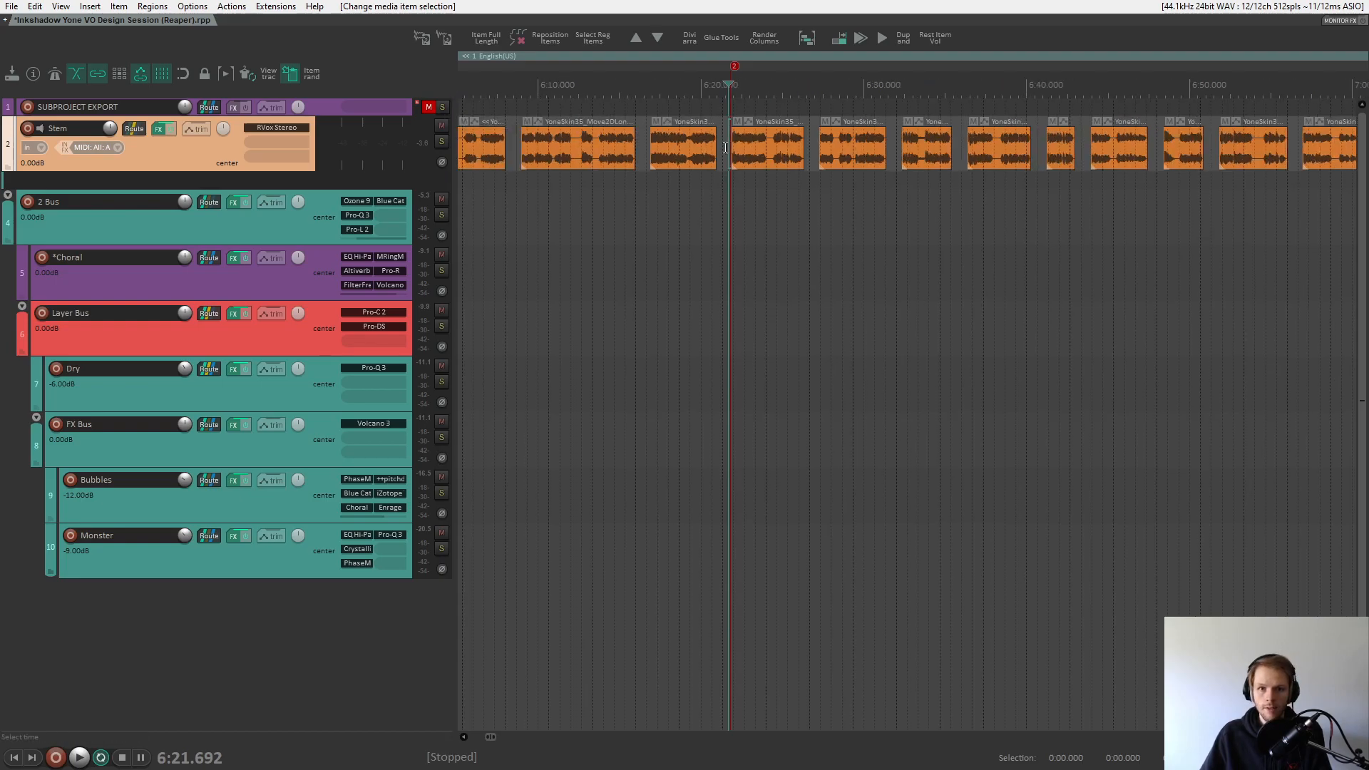
{"action": "scroll", "coordinate": [726, 148], "scroll_direction": "up", "scroll_amount": 5}
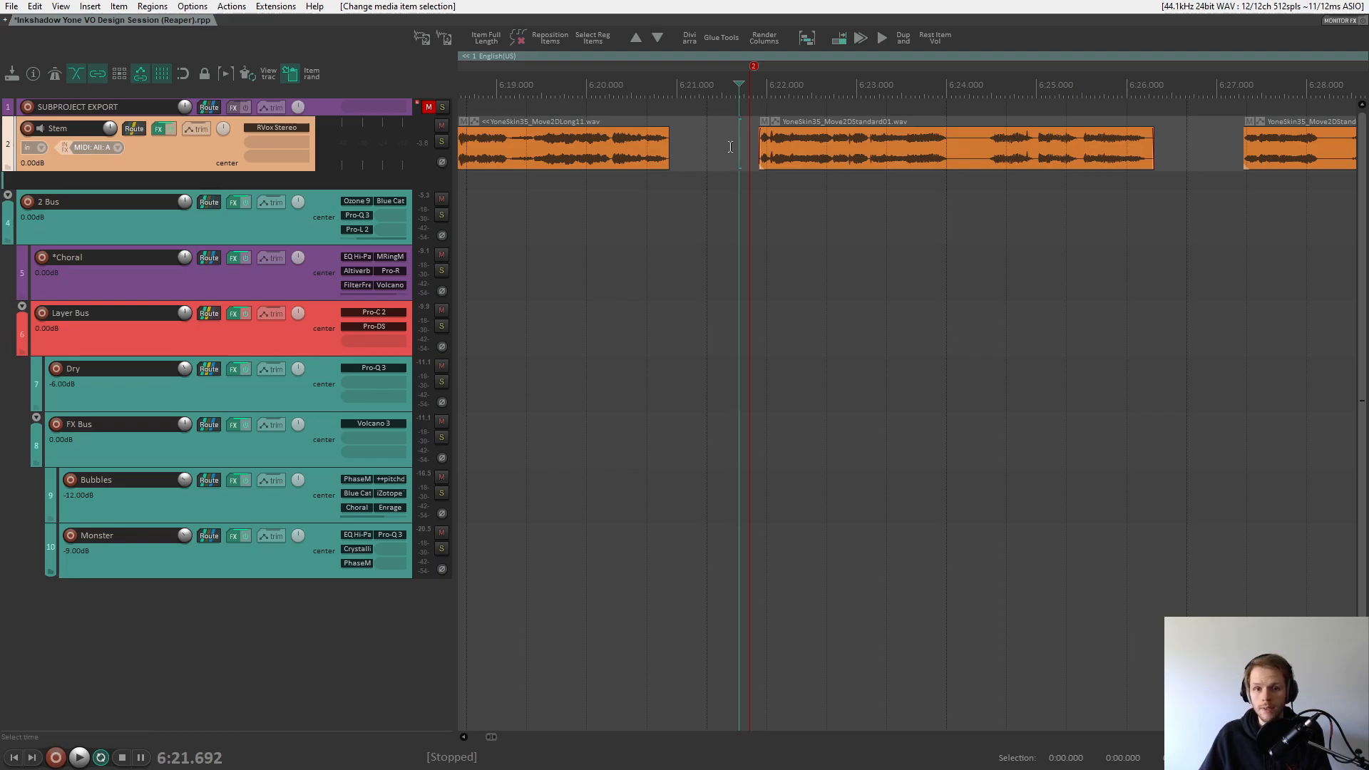
{"action": "scroll", "coordinate": [730, 147], "scroll_direction": "down", "scroll_amount": 5}
{"action": "scroll", "coordinate": [960, 151], "scroll_direction": "up", "scroll_amount": 3}
{"action": "left_click", "coordinate": [940, 143]}
{"action": "key", "text": "ctrl+Right"}
{"action": "scroll", "coordinate": [1007, 211], "scroll_direction": "up", "scroll_amount": 4}
{"action": "key", "text": "space"}
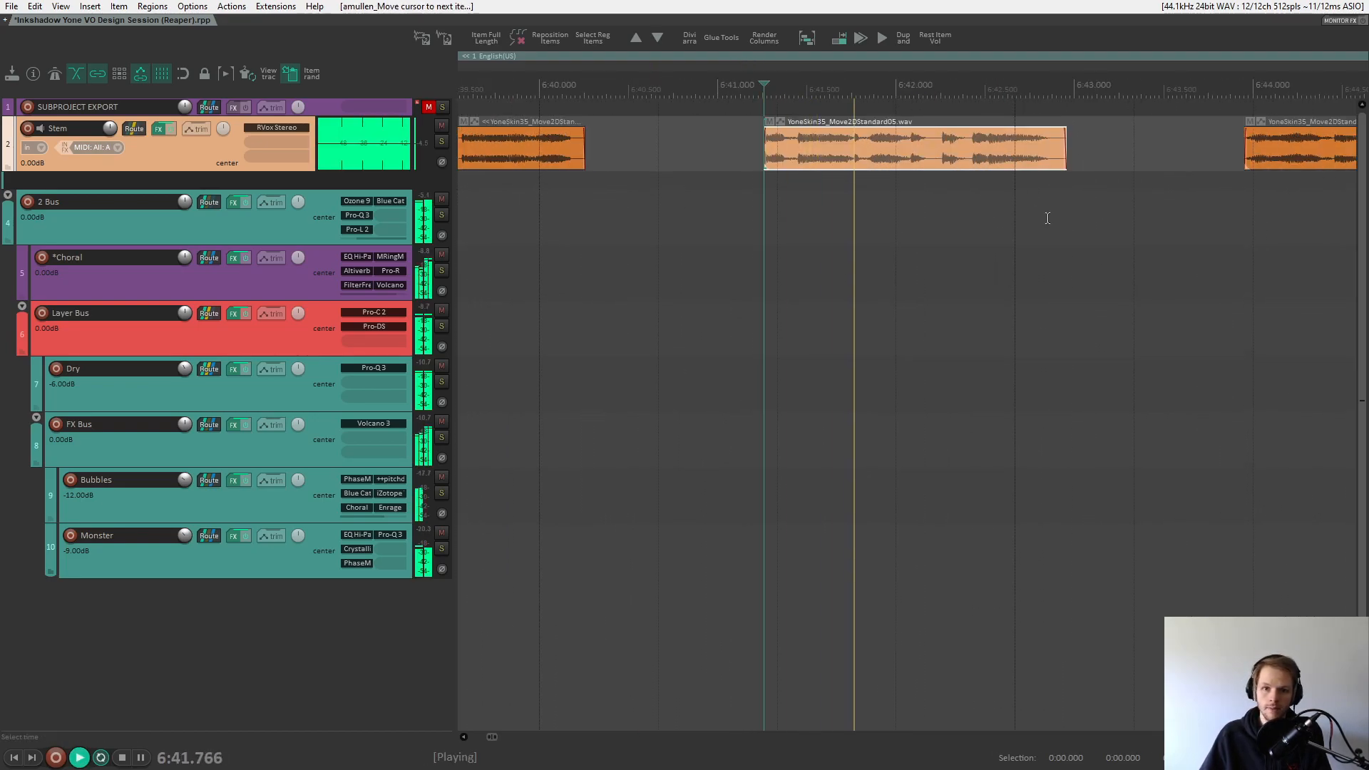
{"action": "scroll", "coordinate": [974, 223], "scroll_direction": "down", "scroll_amount": 5}
{"action": "key", "text": "space"}
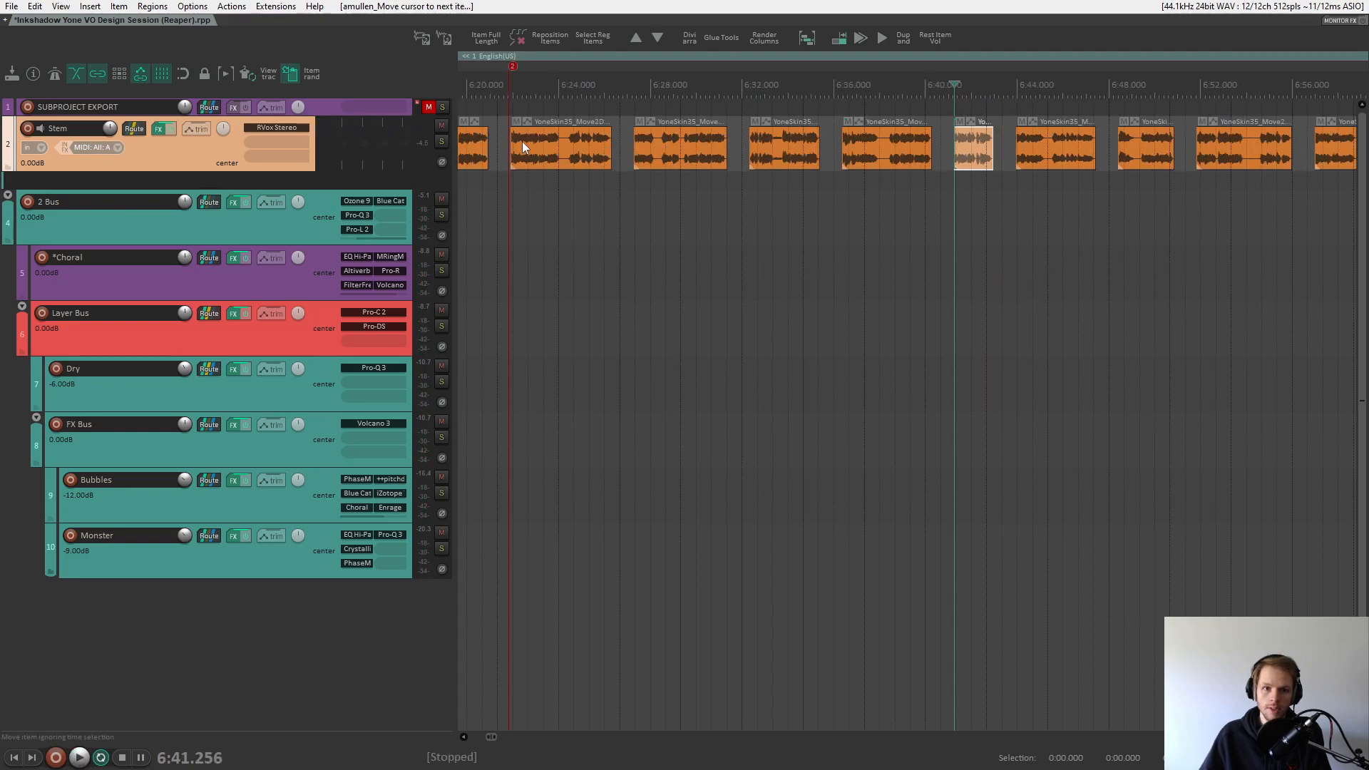
{"action": "left_click", "coordinate": [501, 136]}
{"action": "key", "text": "Tab"}
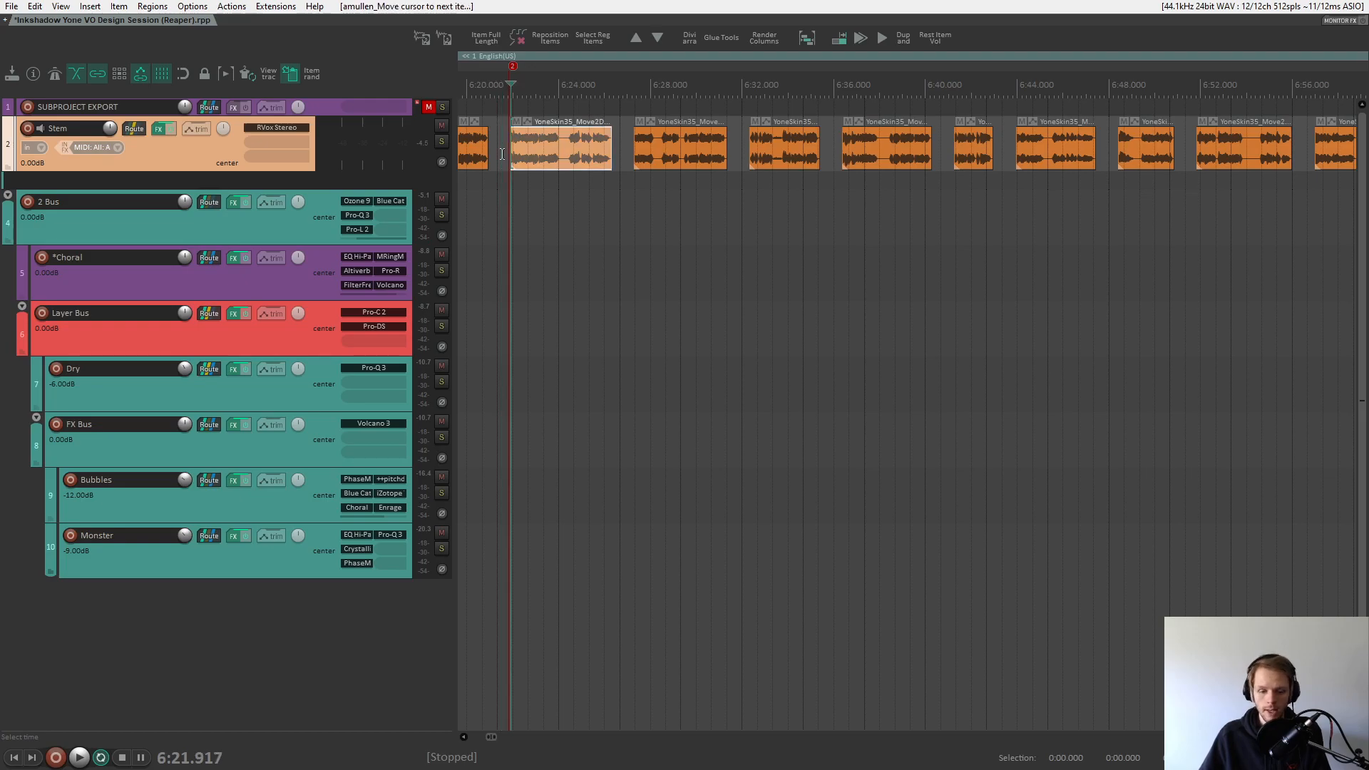
{"action": "key", "text": "Home"}
{"action": "scroll", "coordinate": [503, 153], "scroll_direction": "up", "scroll_amount": 5}
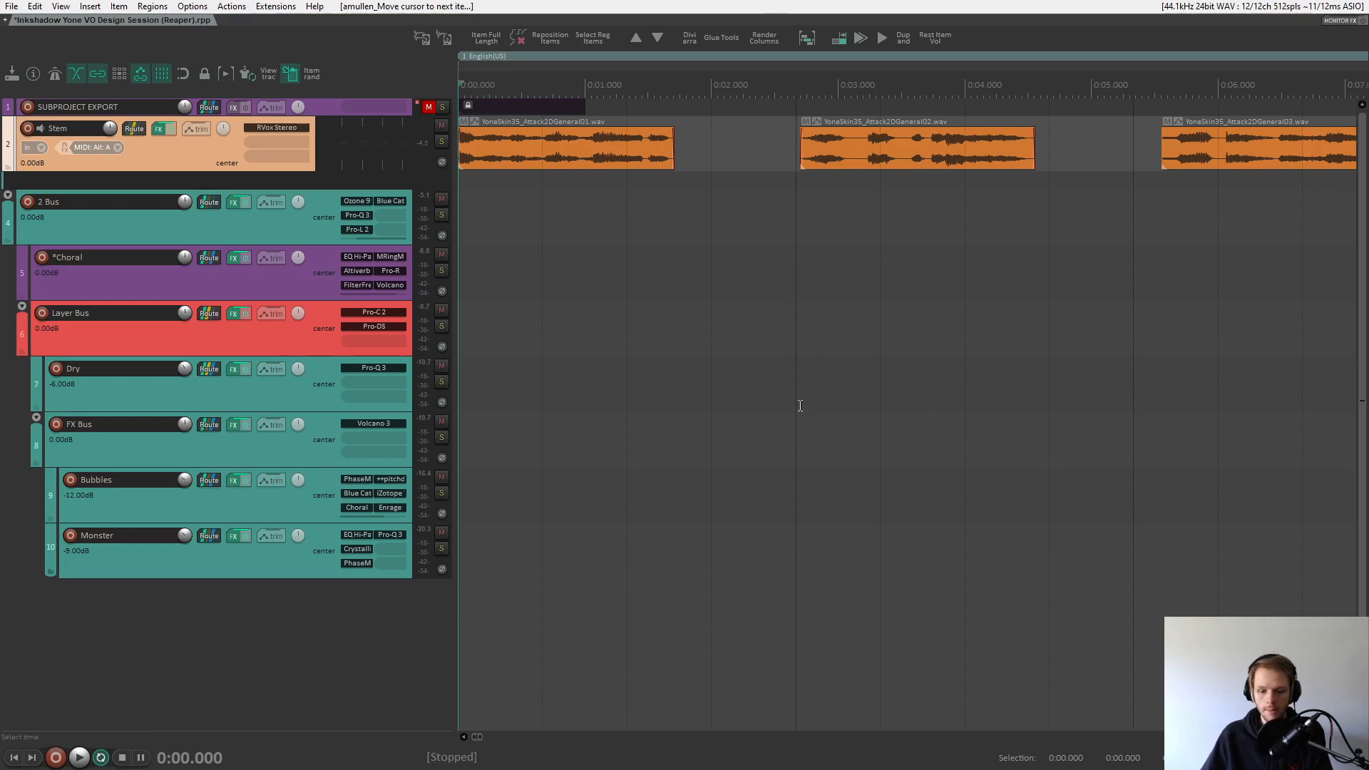
{"action": "key", "text": "space"}
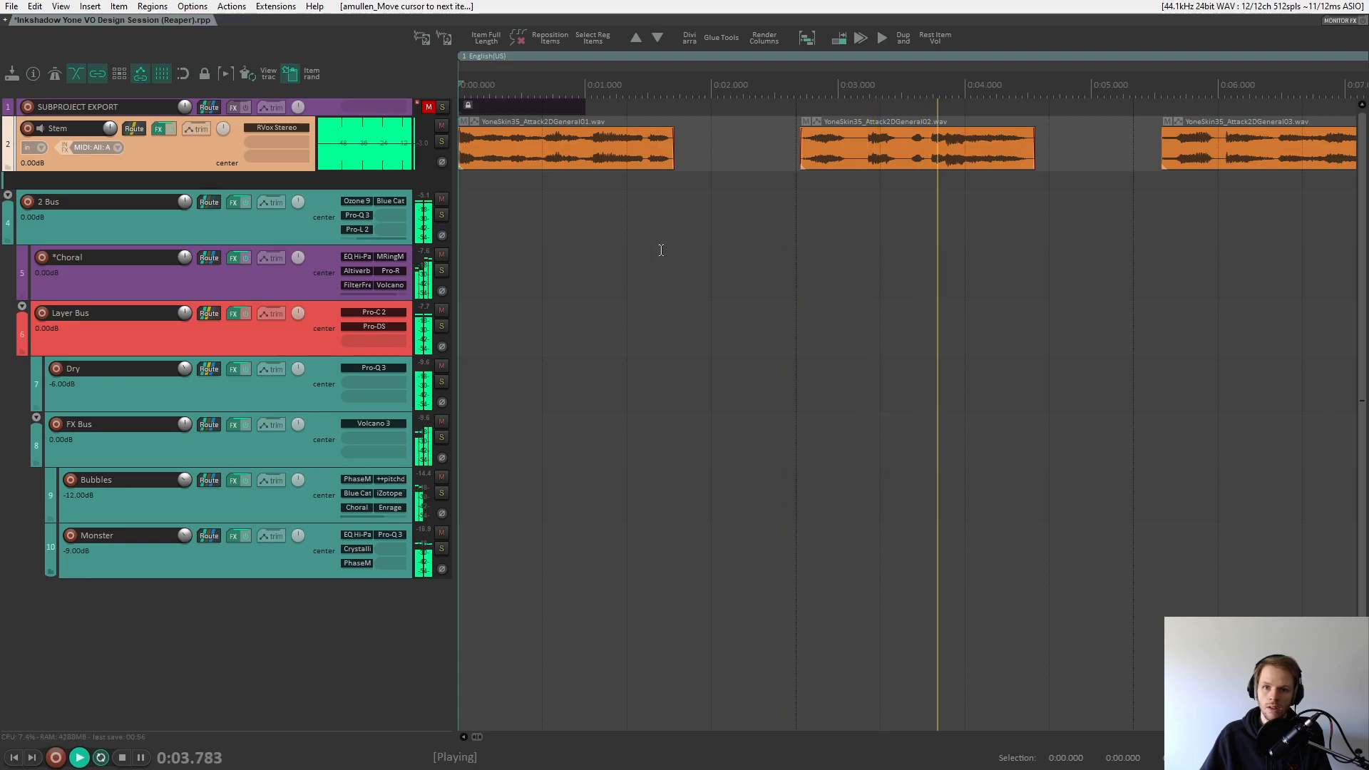
{"action": "key", "text": "space"}
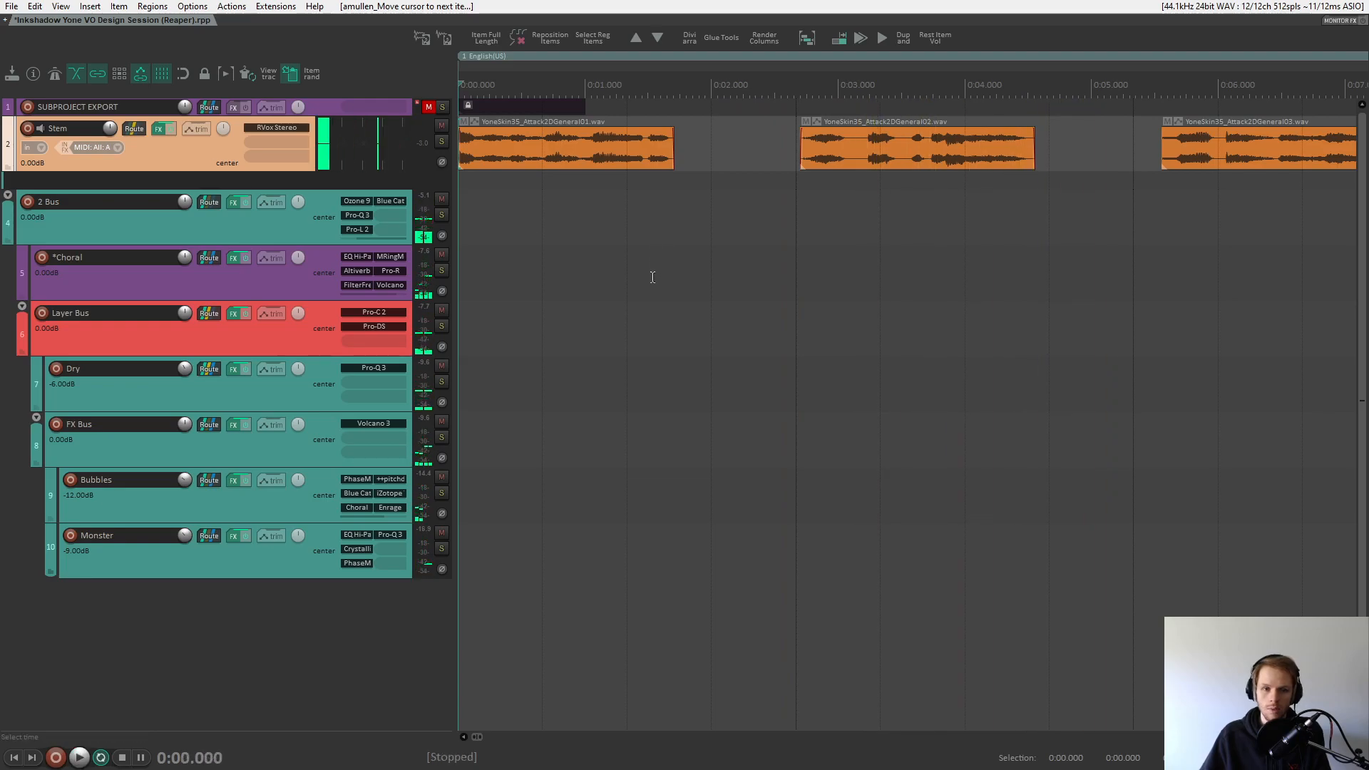
{"action": "scroll", "coordinate": [747, 179], "scroll_direction": "down", "scroll_amount": 5}
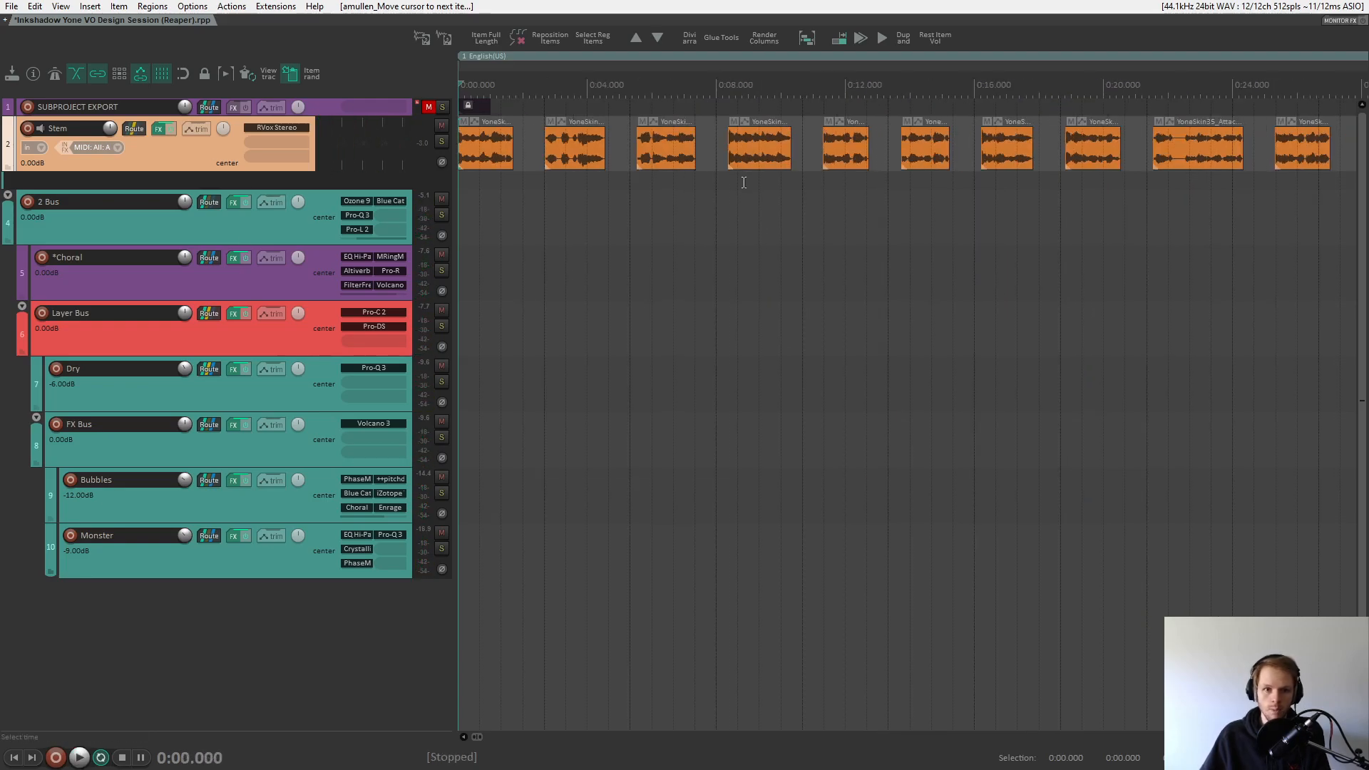
{"action": "scroll", "coordinate": [614, 207], "scroll_direction": "down", "scroll_amount": 9}
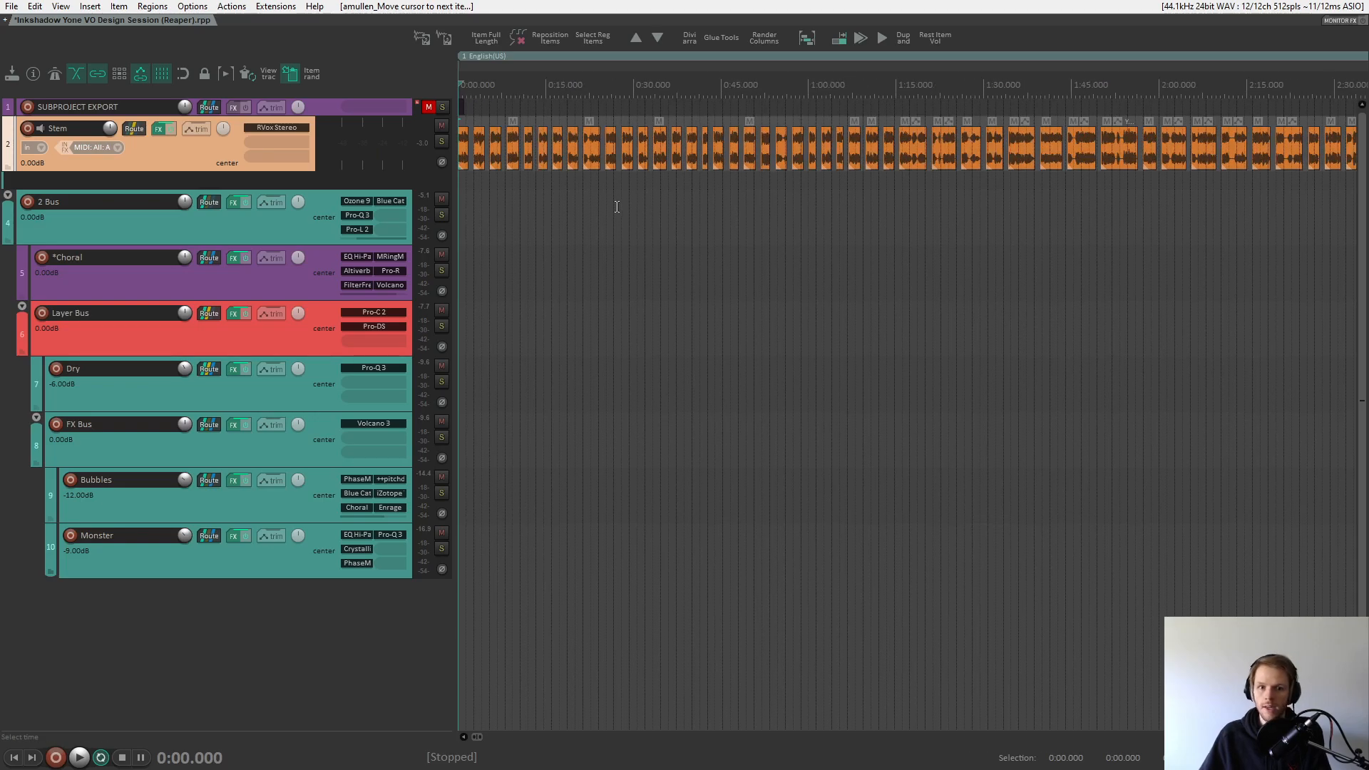
{"action": "scroll", "coordinate": [1029, 146], "scroll_direction": "up", "scroll_amount": 8}
{"action": "scroll", "coordinate": [984, 153], "scroll_direction": "up", "scroll_amount": 3}
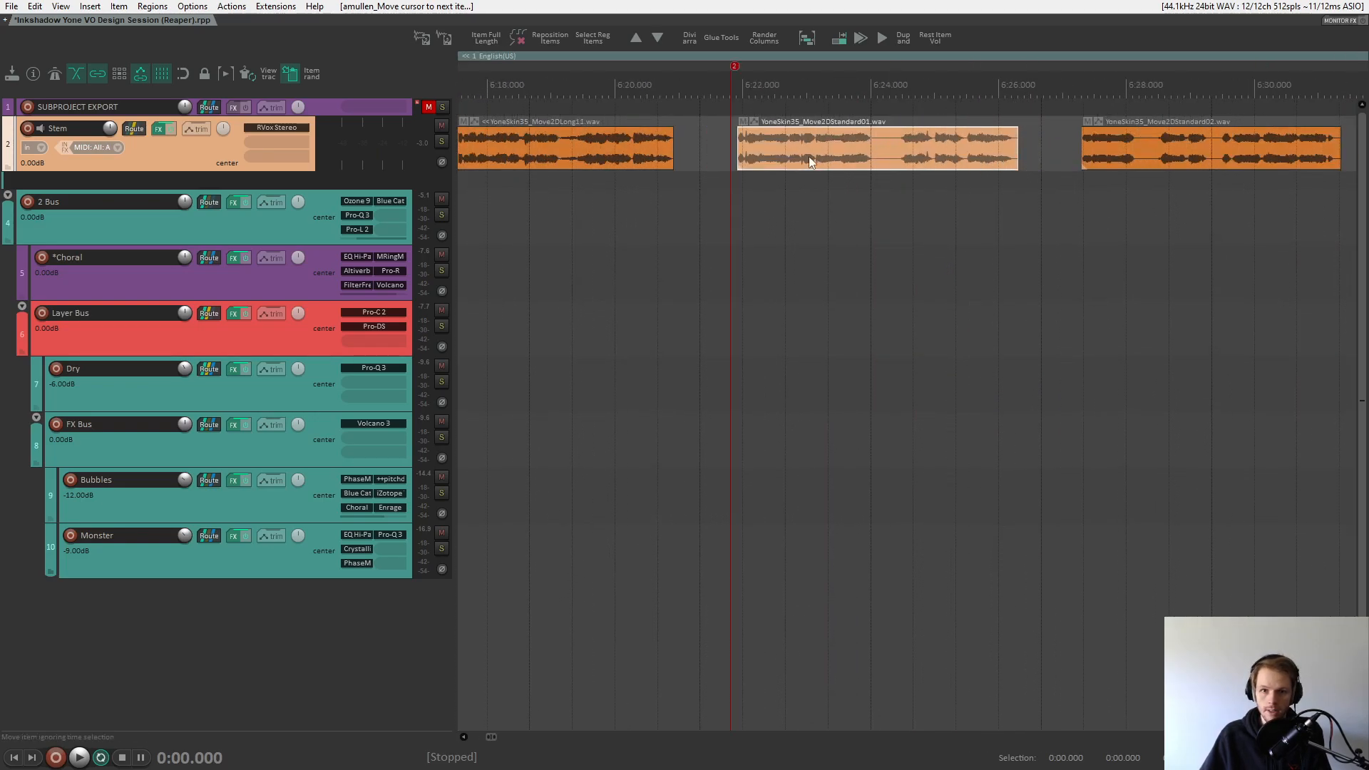
{"action": "left_click", "coordinate": [709, 142]}
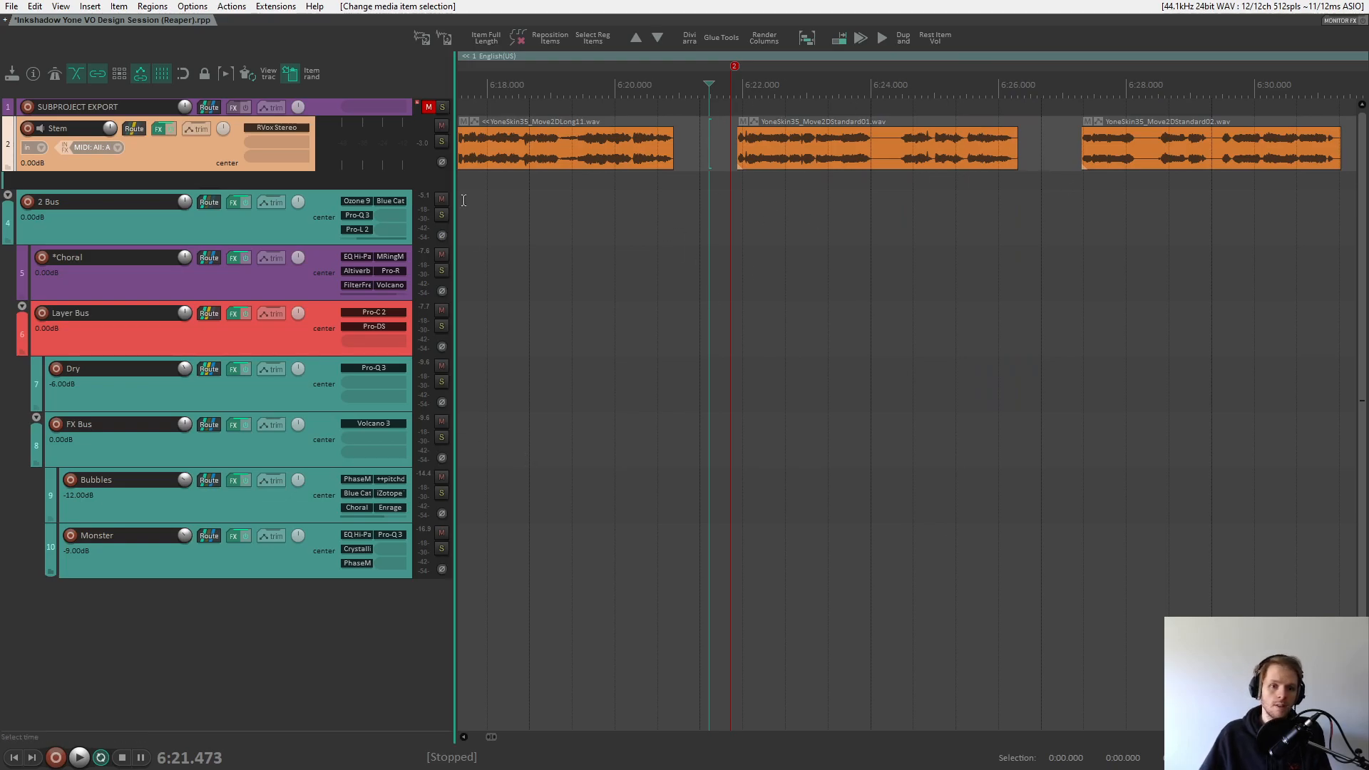
- Mute Choral and FX Bus, solo Dry, and audition it with its Pro-Q 3 window open
{"action": "left_click", "coordinate": [442, 255]}
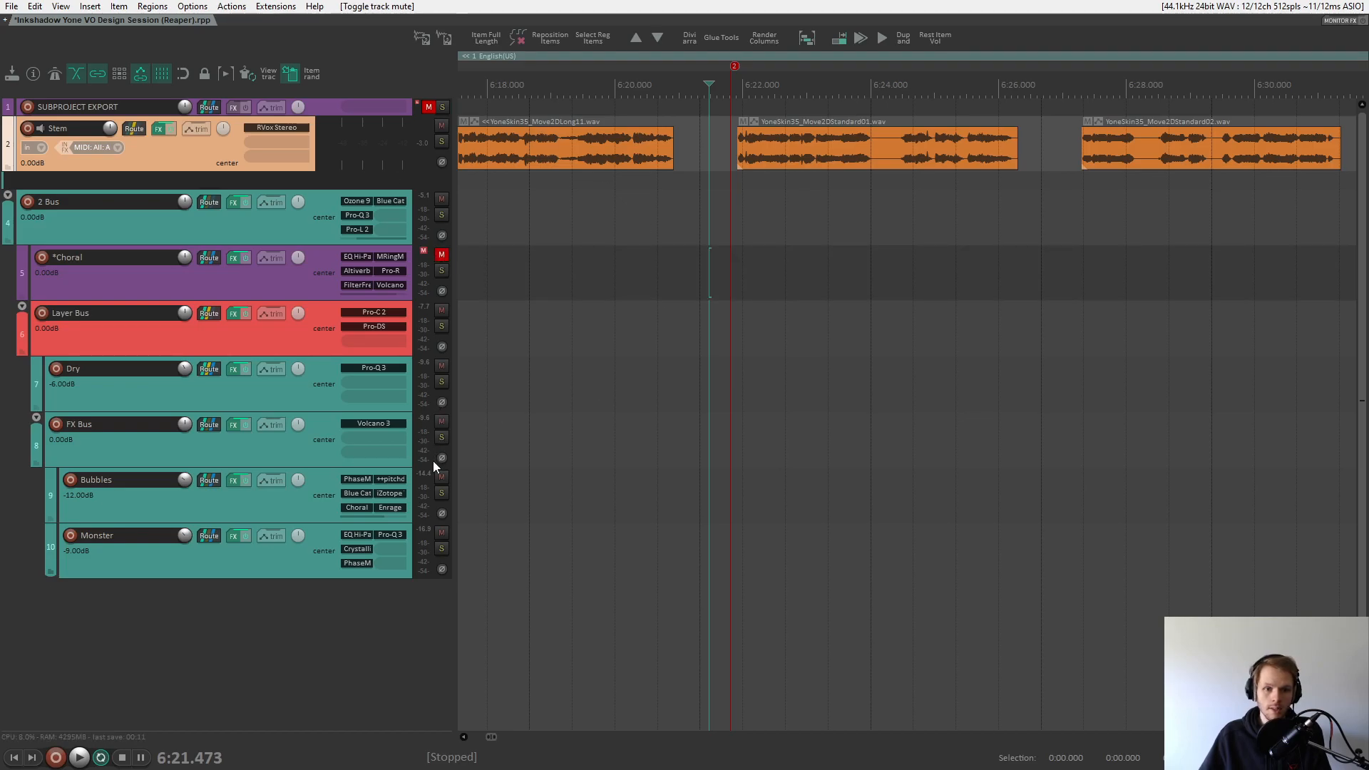
{"action": "left_click", "coordinate": [442, 422]}
{"action": "left_click", "coordinate": [441, 382]}
{"action": "left_click", "coordinate": [365, 367]}
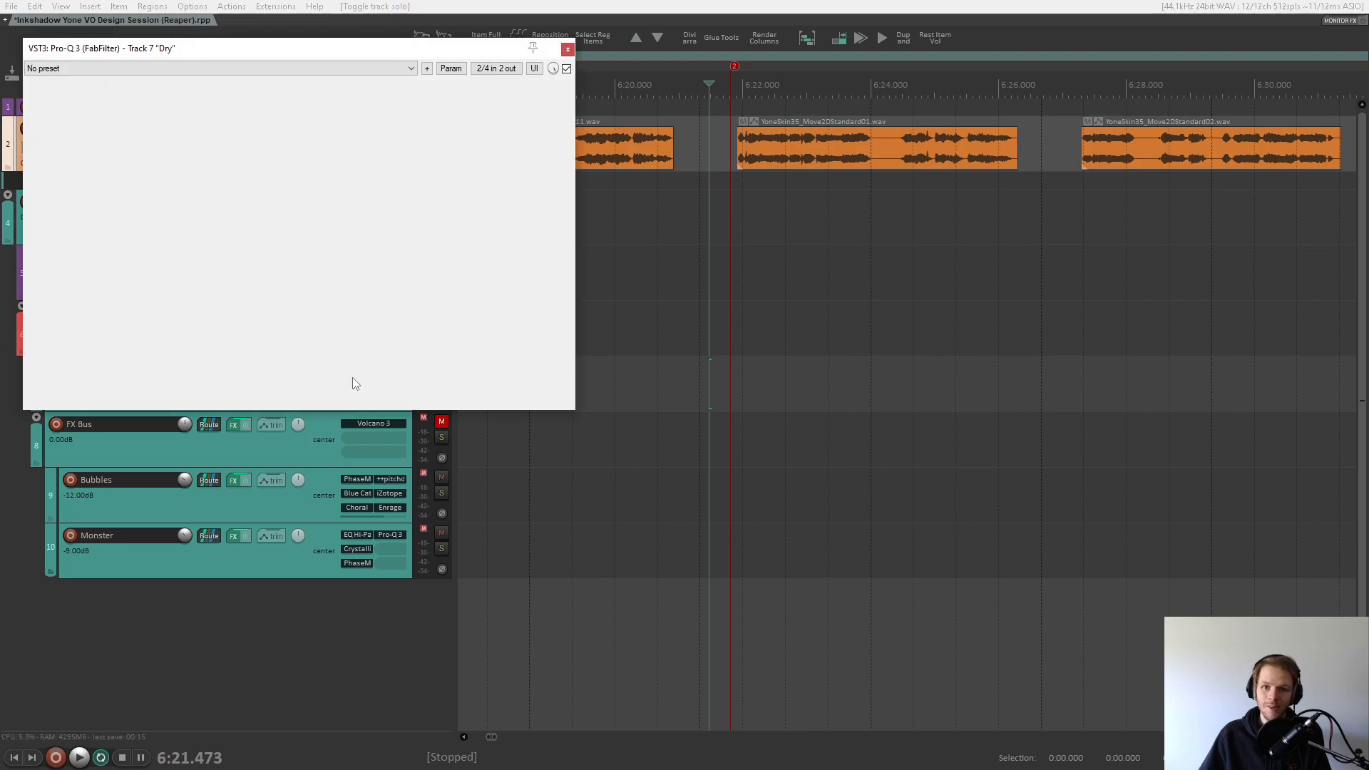
{"action": "left_click_drag", "start_coordinate": [411, 57], "coordinate": [927, 322]}
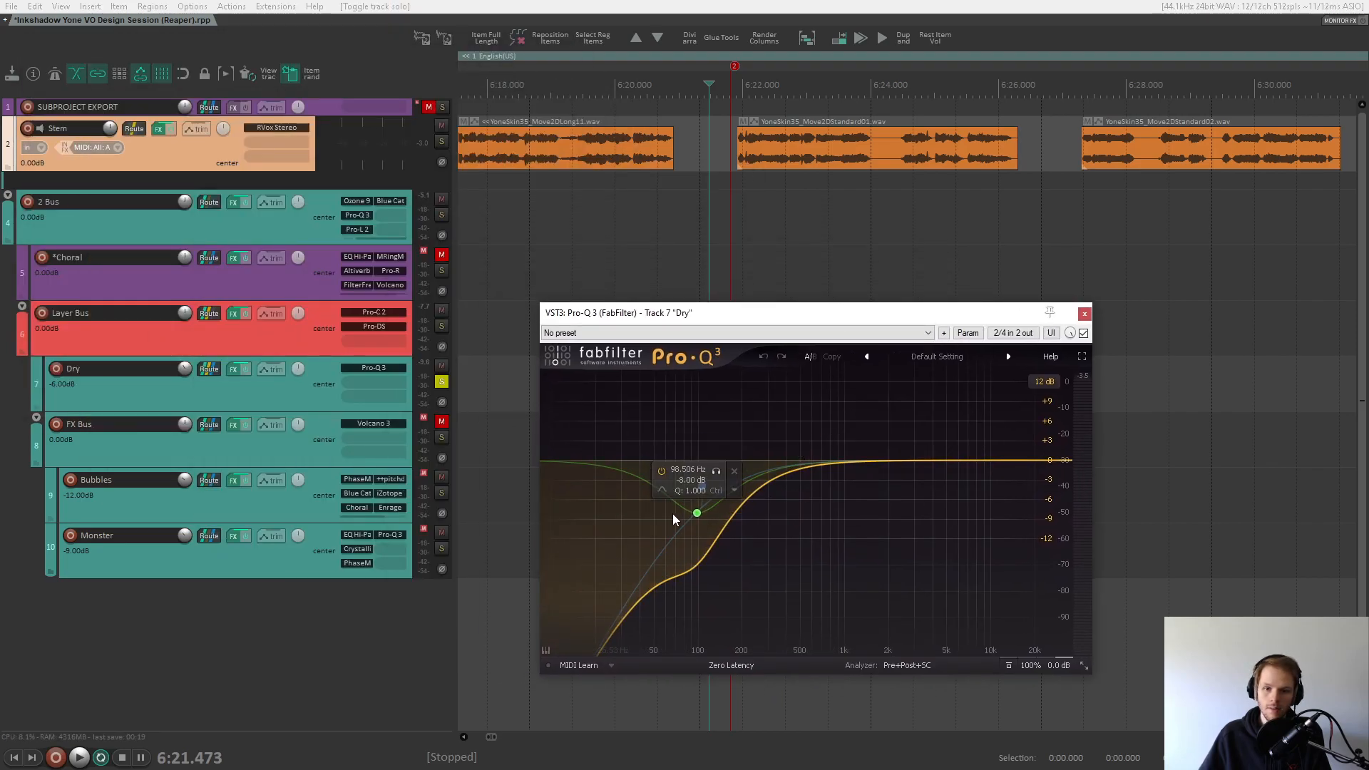
{"action": "left_click", "coordinate": [871, 6]}
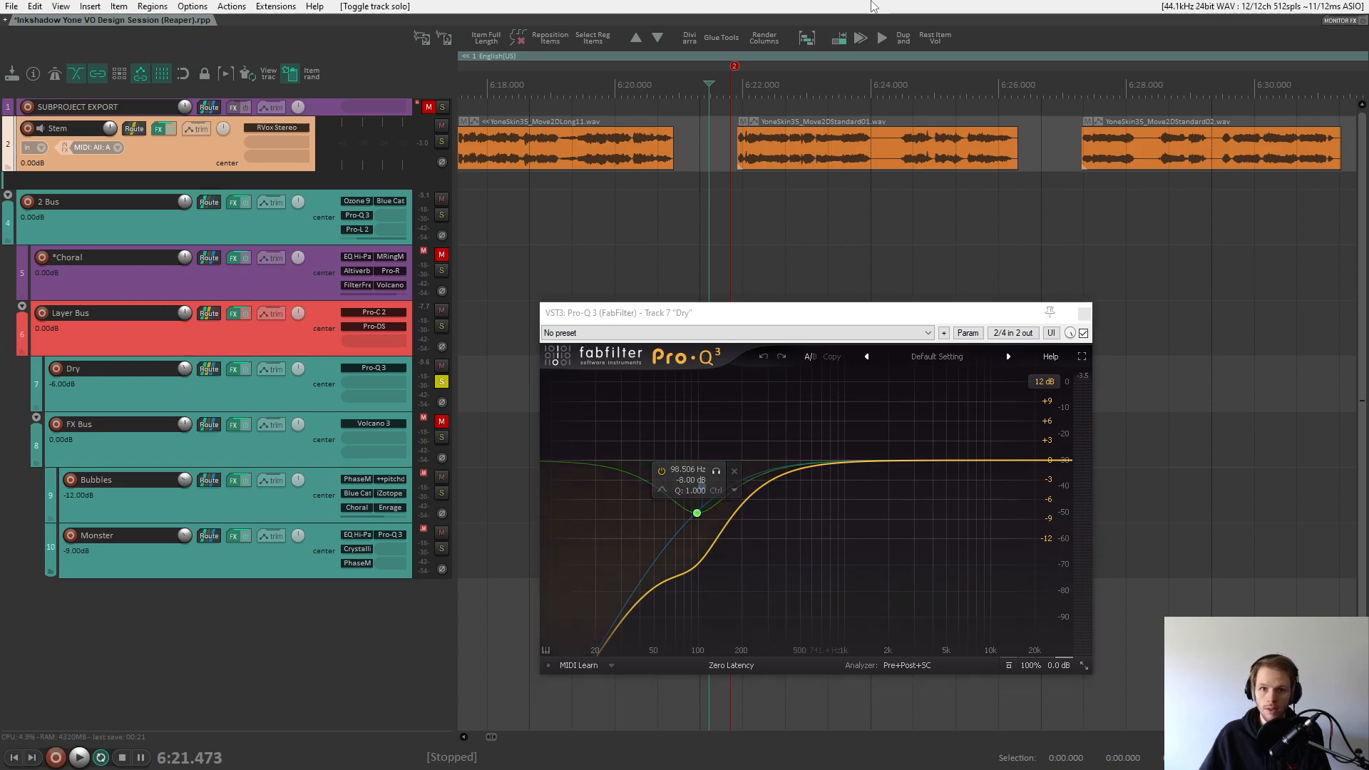
{"action": "key", "text": "space"}
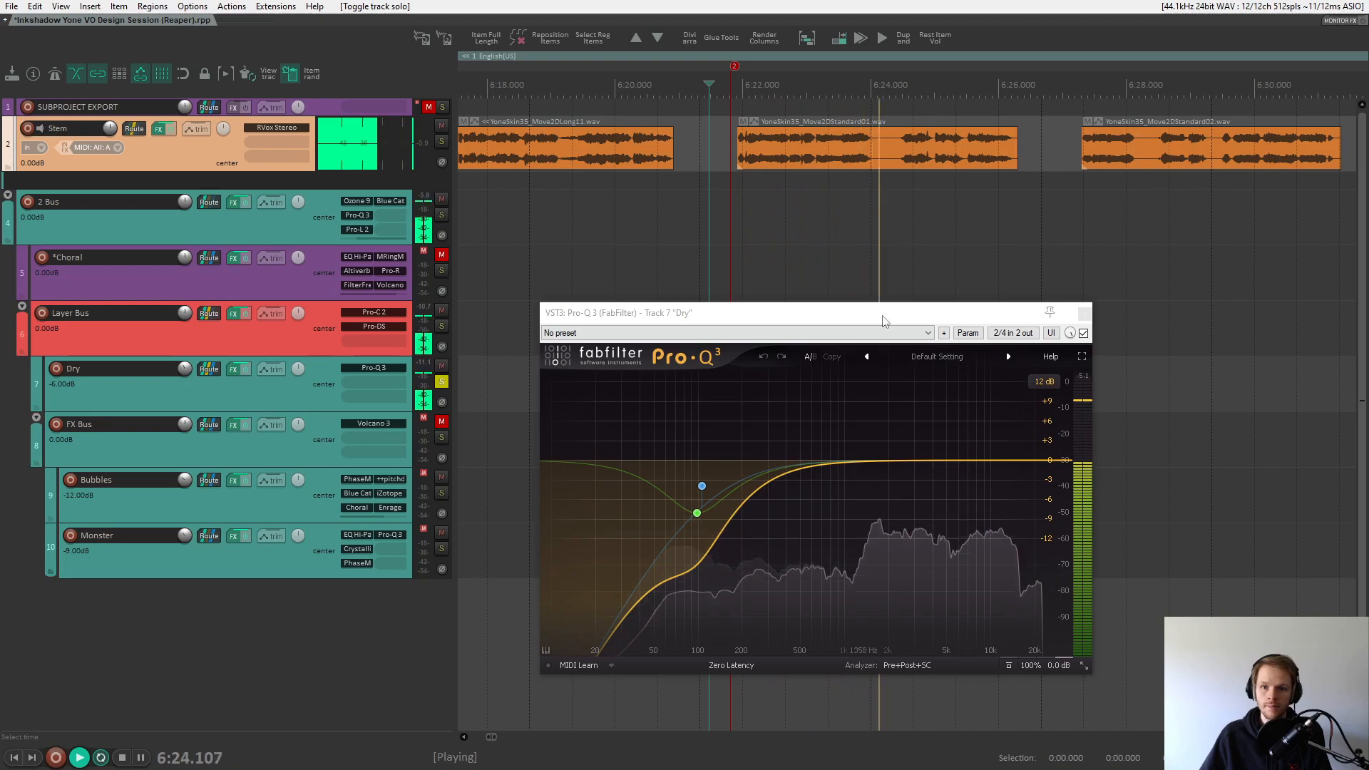
{"action": "key", "text": "space"}
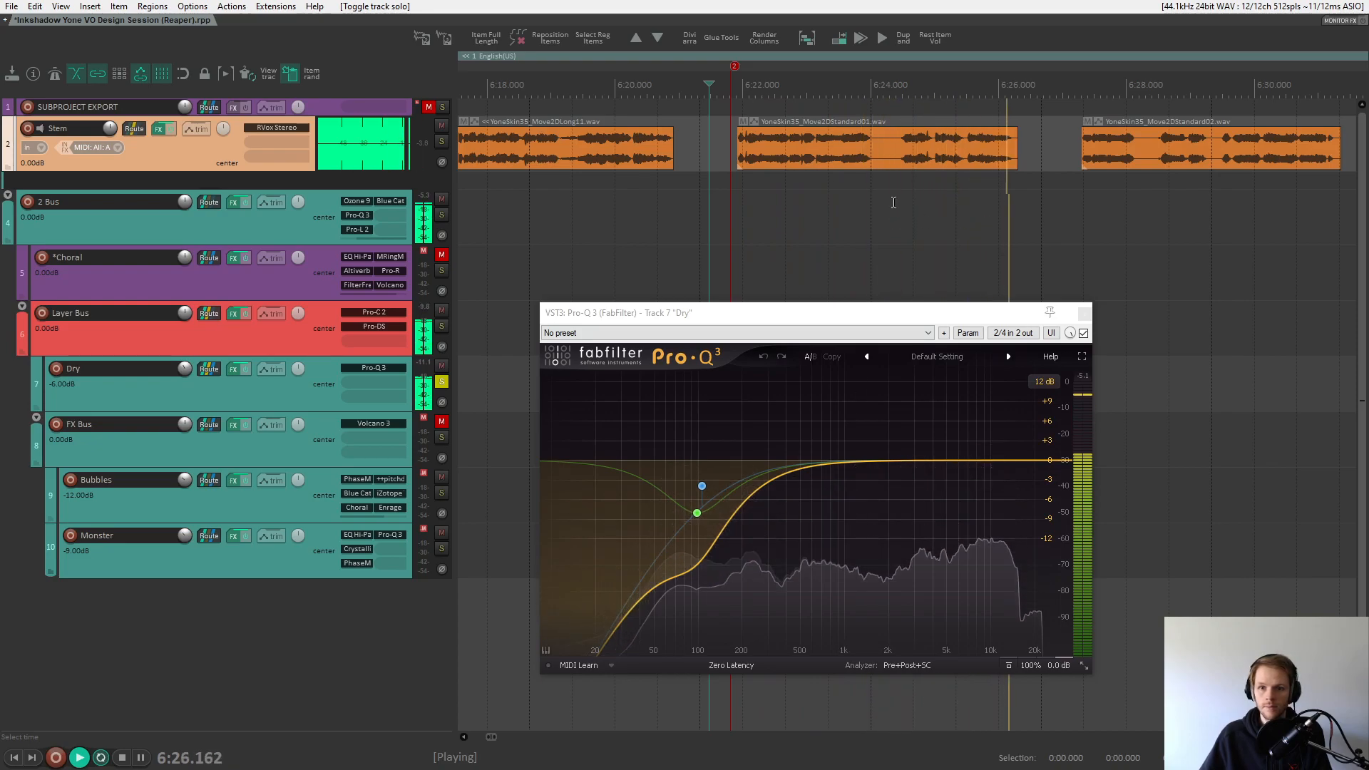
- Jump to the YoneSkin35_Move2DStandard07 clip at 6:48.412 and audition it with SUBPROJECT EXPORT soloed
{"action": "scroll", "coordinate": [1041, 173], "scroll_direction": "down", "scroll_amount": 8}
{"action": "scroll", "coordinate": [935, 223], "scroll_direction": "up", "scroll_amount": 8}
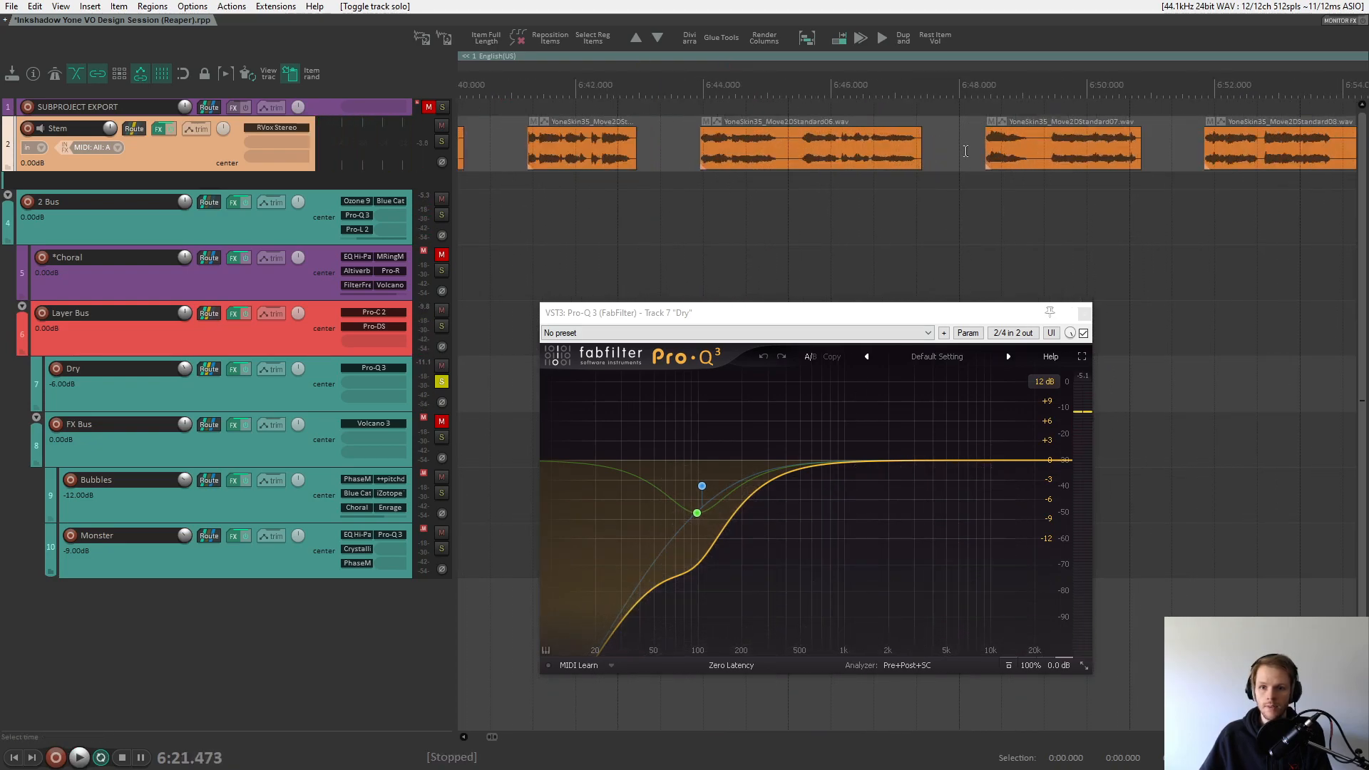
{"action": "left_click", "coordinate": [918, 231]}
{"action": "key", "text": "ctrl+Right"}
{"action": "left_click", "coordinate": [441, 382]}
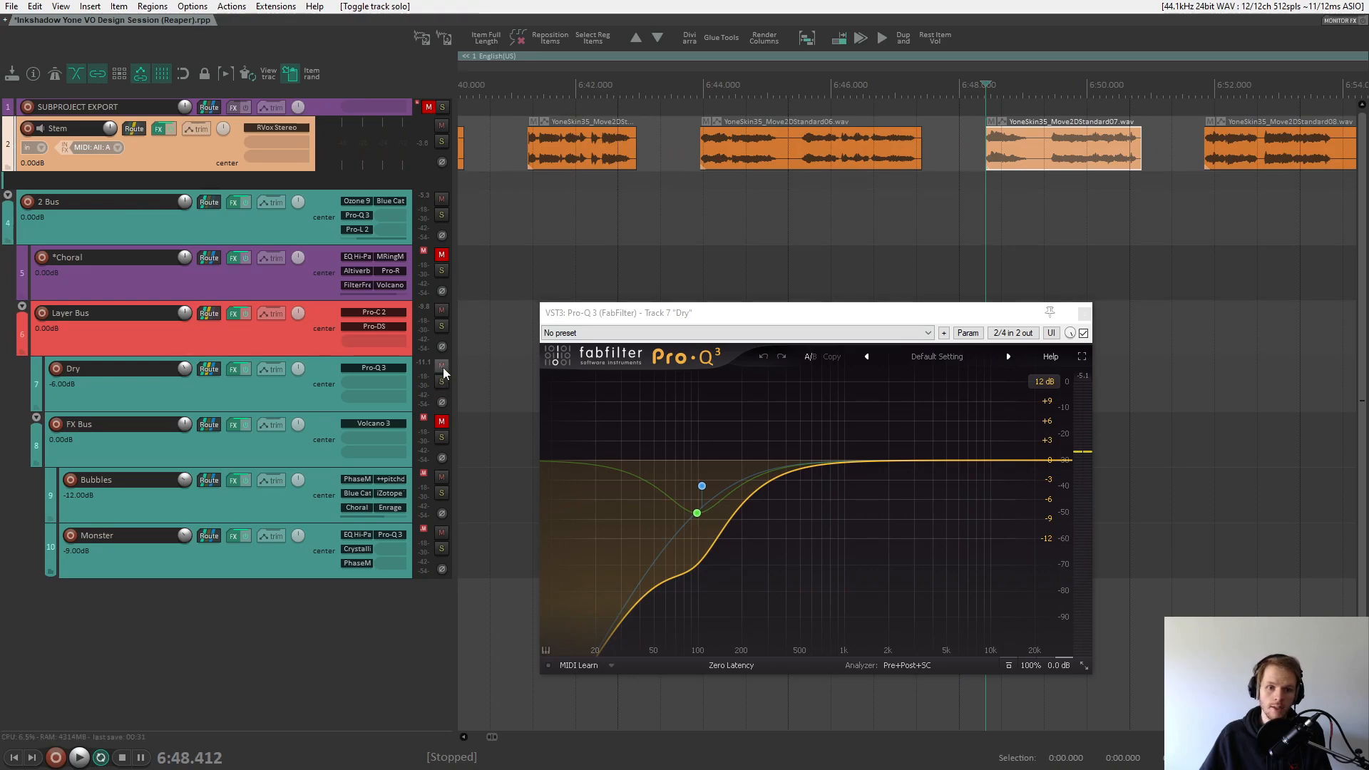
{"action": "left_click", "coordinate": [441, 365]}
{"action": "left_click", "coordinate": [443, 107]}
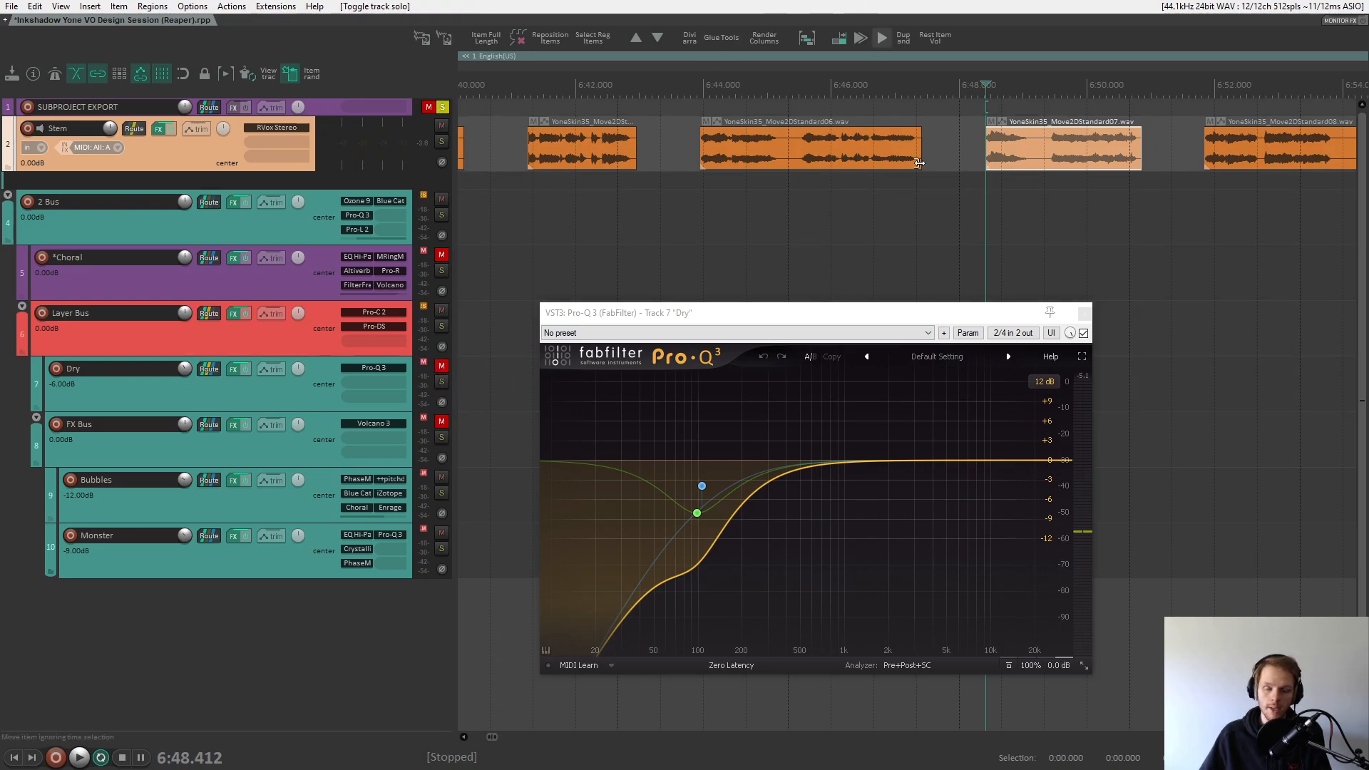
{"action": "key", "text": "space"}
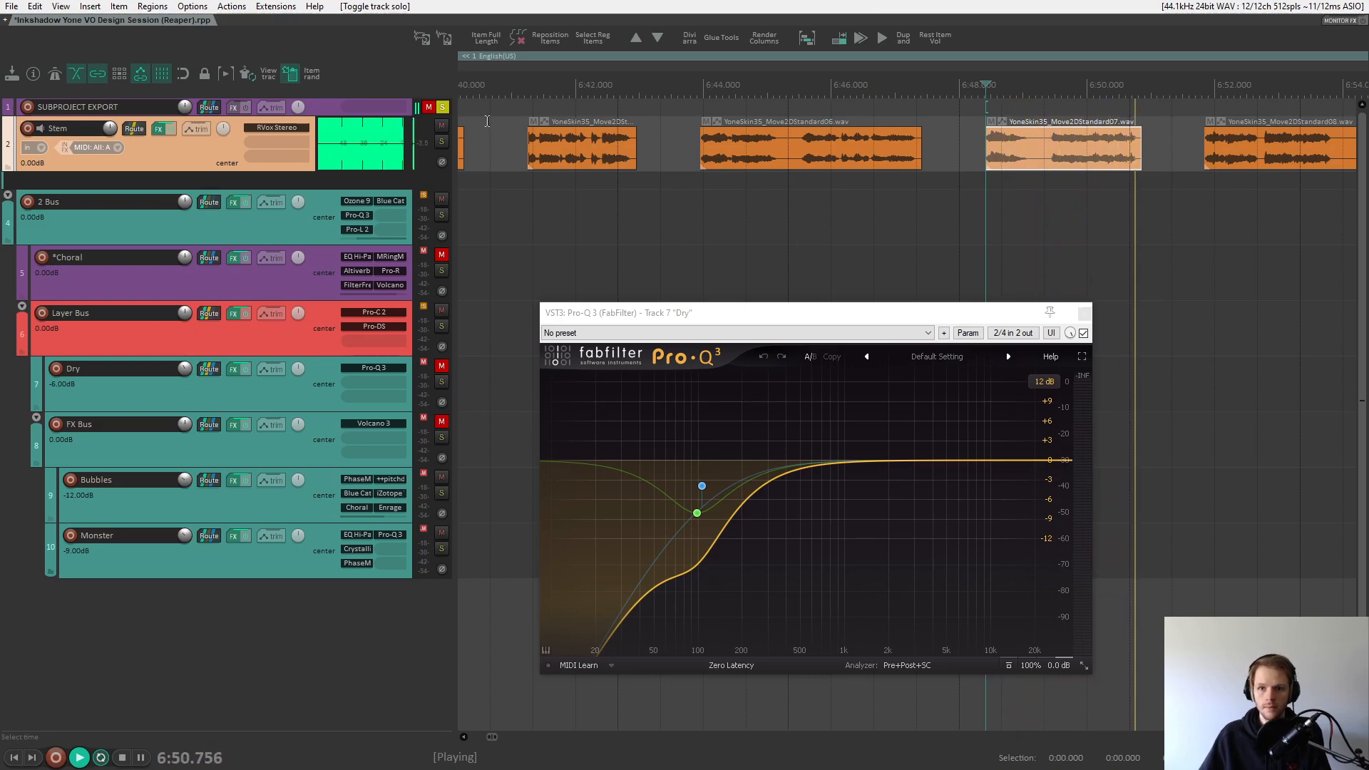
{"action": "key", "text": "space"}
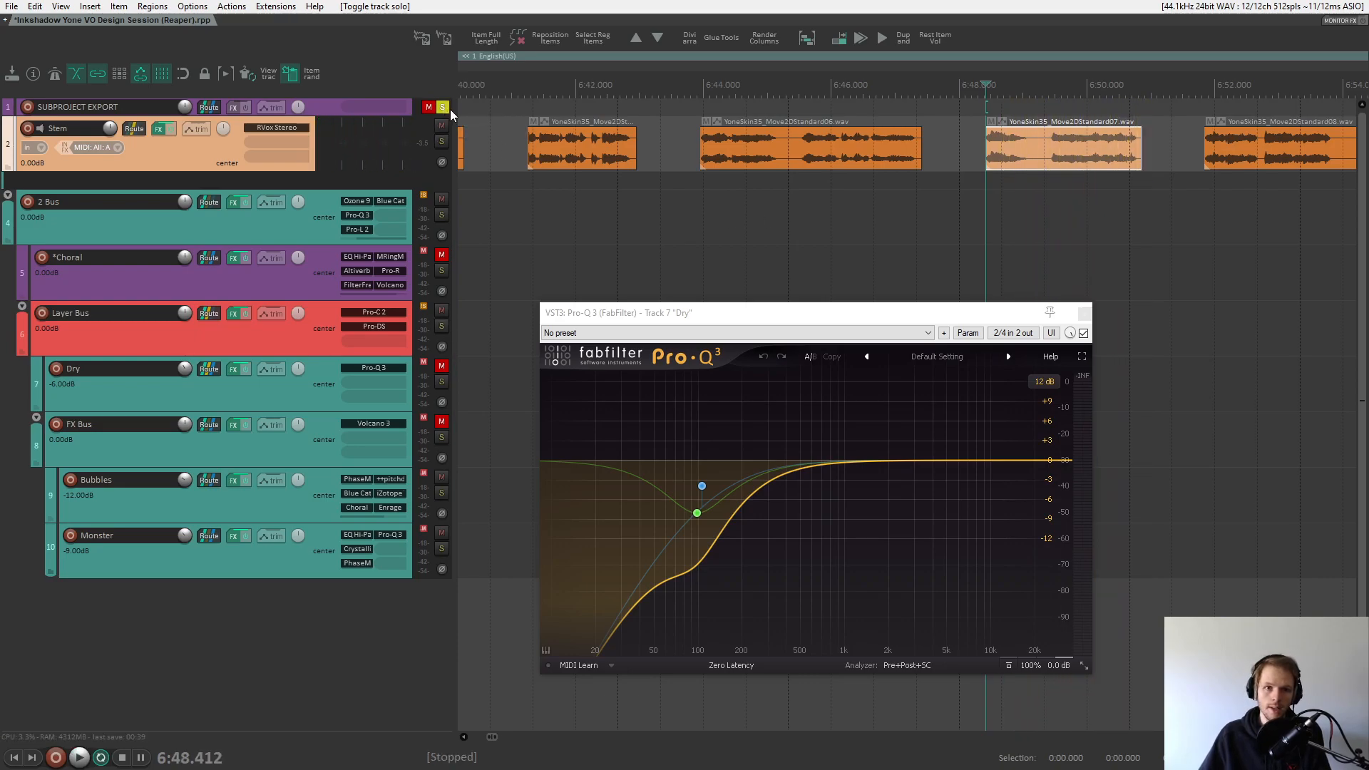
{"action": "left_click", "coordinate": [443, 107]}
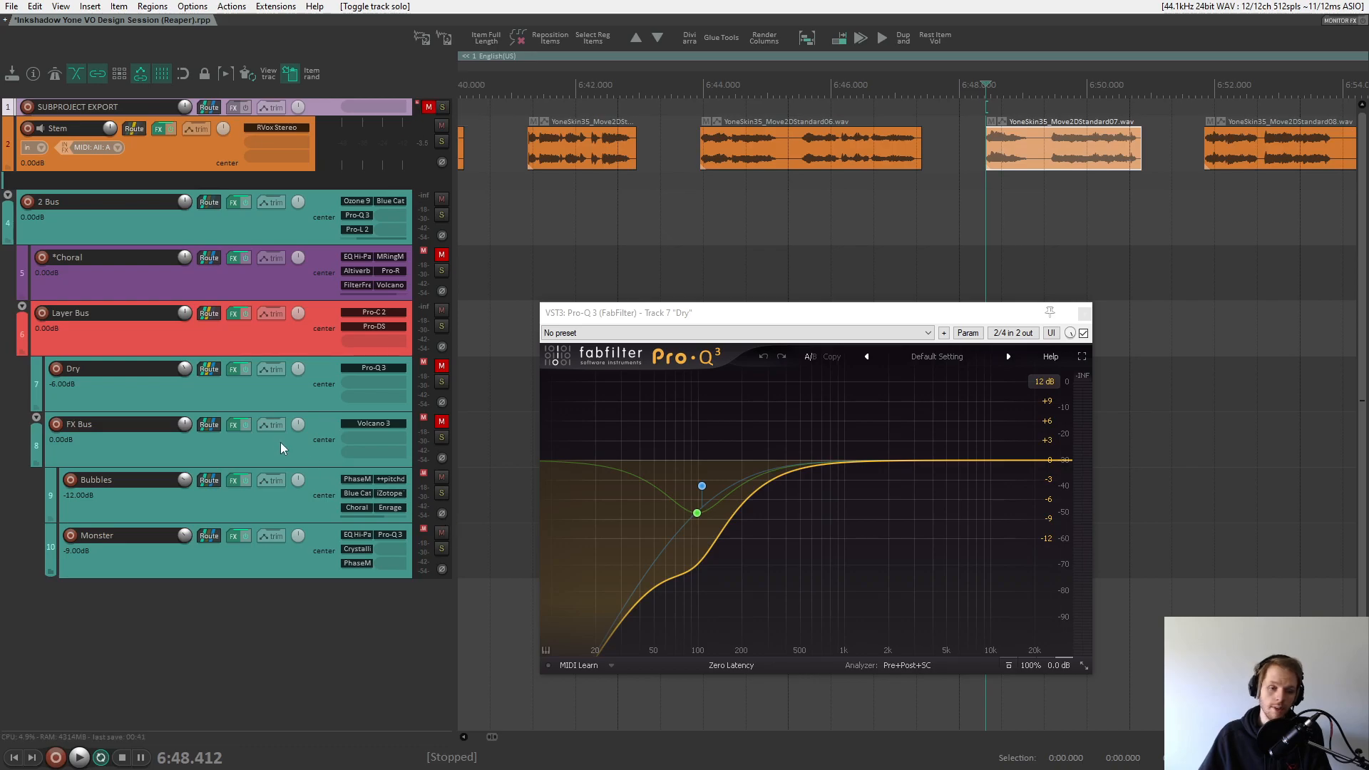
- Unmute the Dry track, audition it, and close its Pro-Q 3 window
{"action": "left_click", "coordinate": [319, 443]}
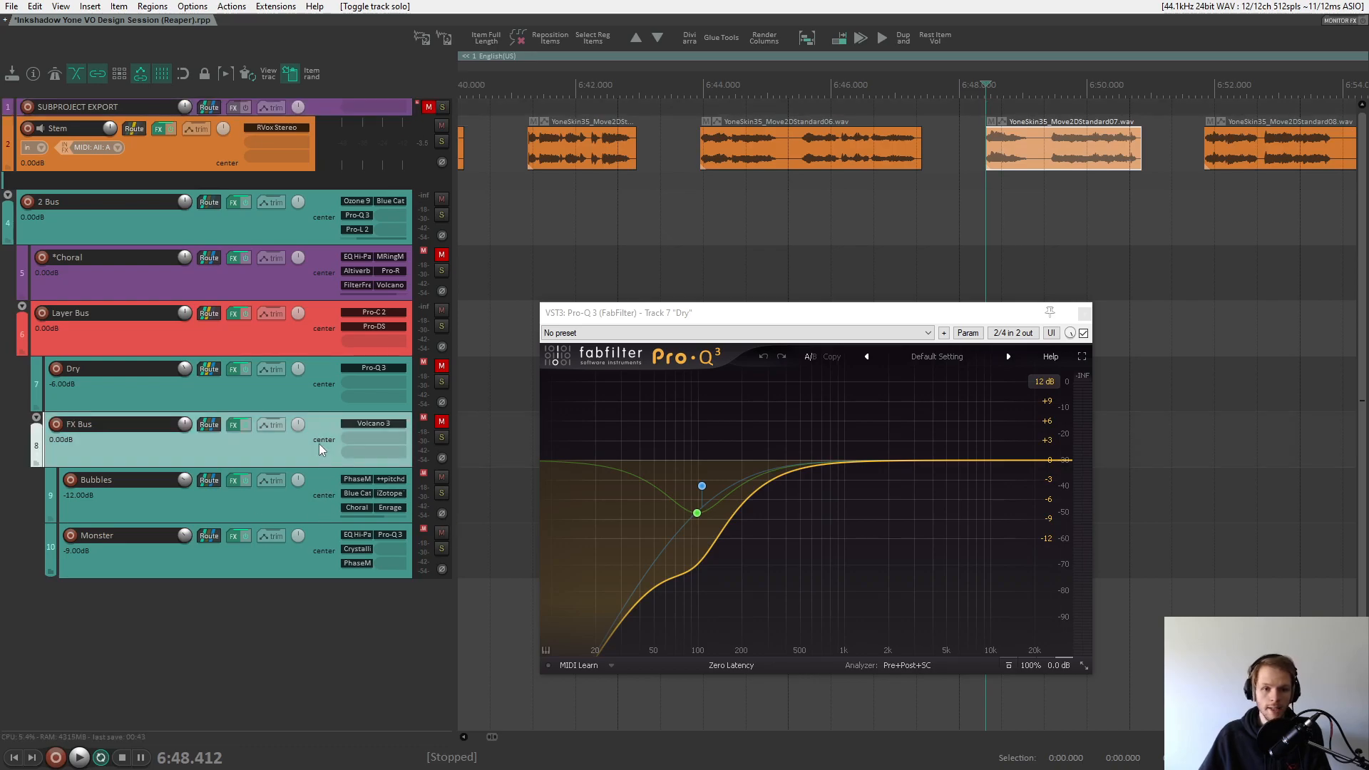
{"action": "left_click", "coordinate": [309, 404]}
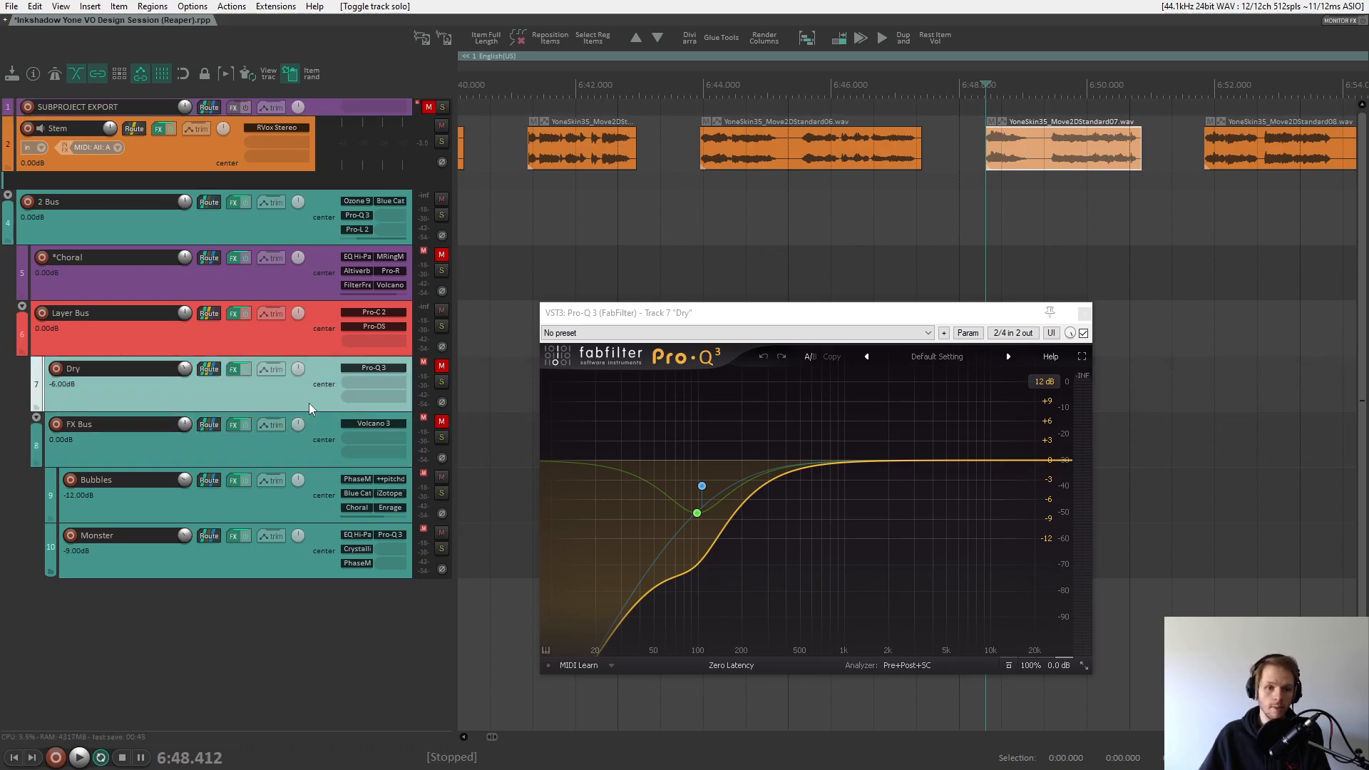
{"action": "left_click", "coordinate": [442, 365]}
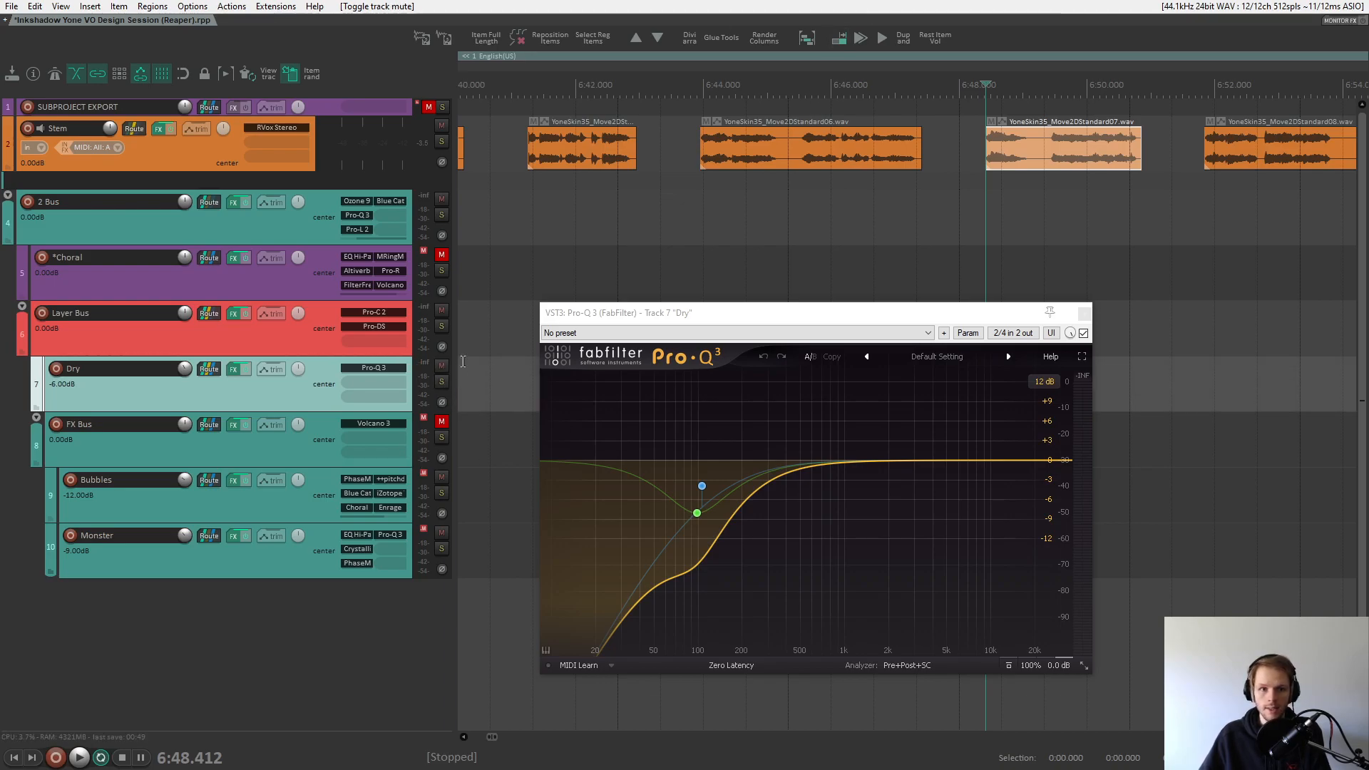
{"action": "key", "text": "space"}
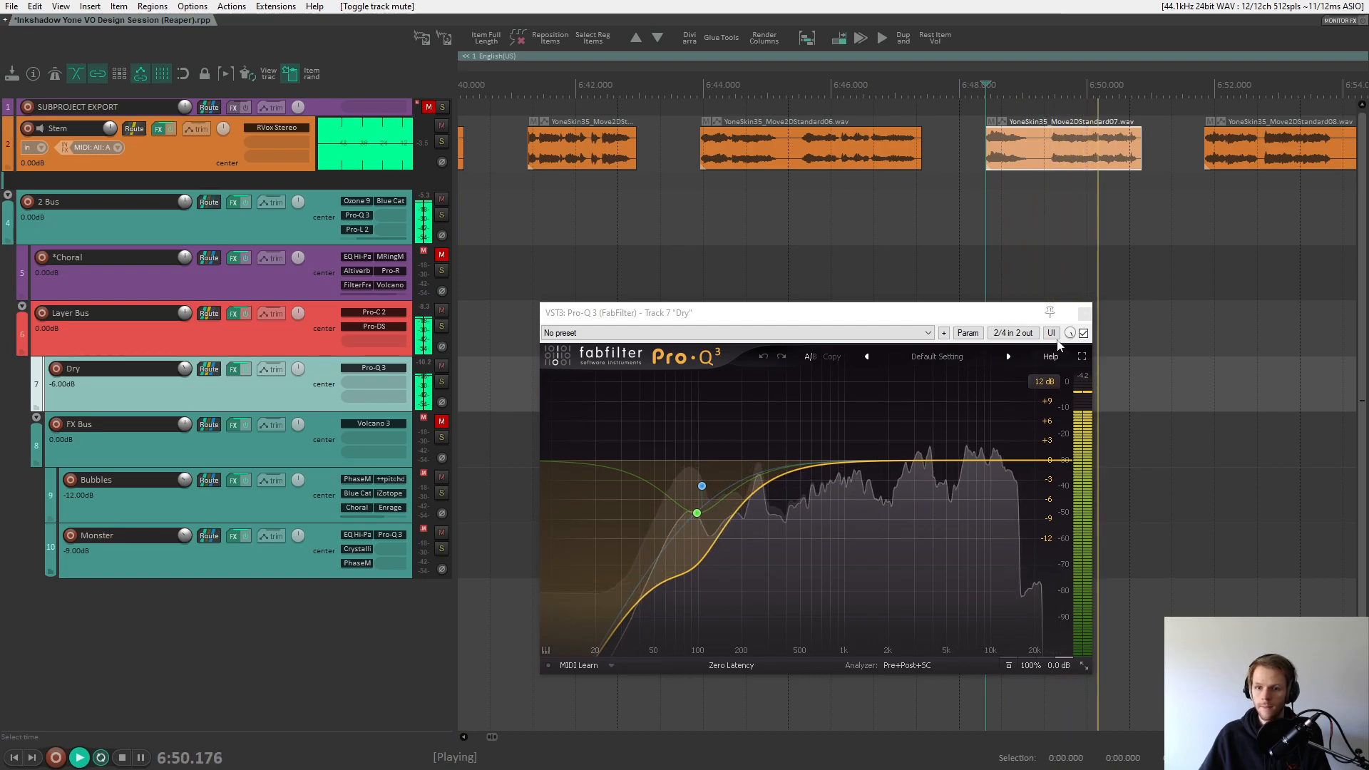
{"action": "left_click", "coordinate": [1084, 313]}
{"action": "key", "text": "space"}
- Mute Dry, unmute the FX Bus, and audition Bubbles and Monster each soloed
{"action": "left_click", "coordinate": [442, 365]}
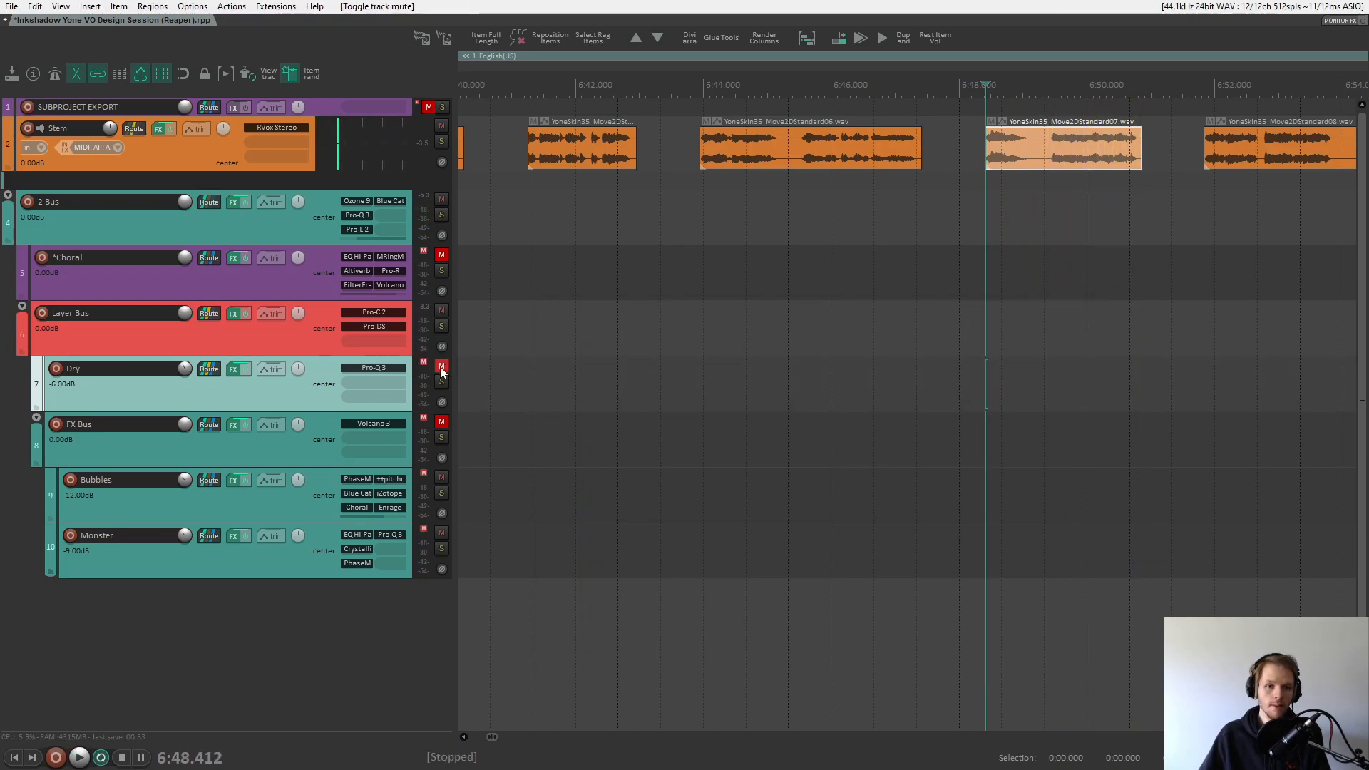
{"action": "left_click", "coordinate": [442, 421]}
{"action": "left_click", "coordinate": [442, 493]}
{"action": "left_click", "coordinate": [268, 517]}
{"action": "key", "text": "space"}
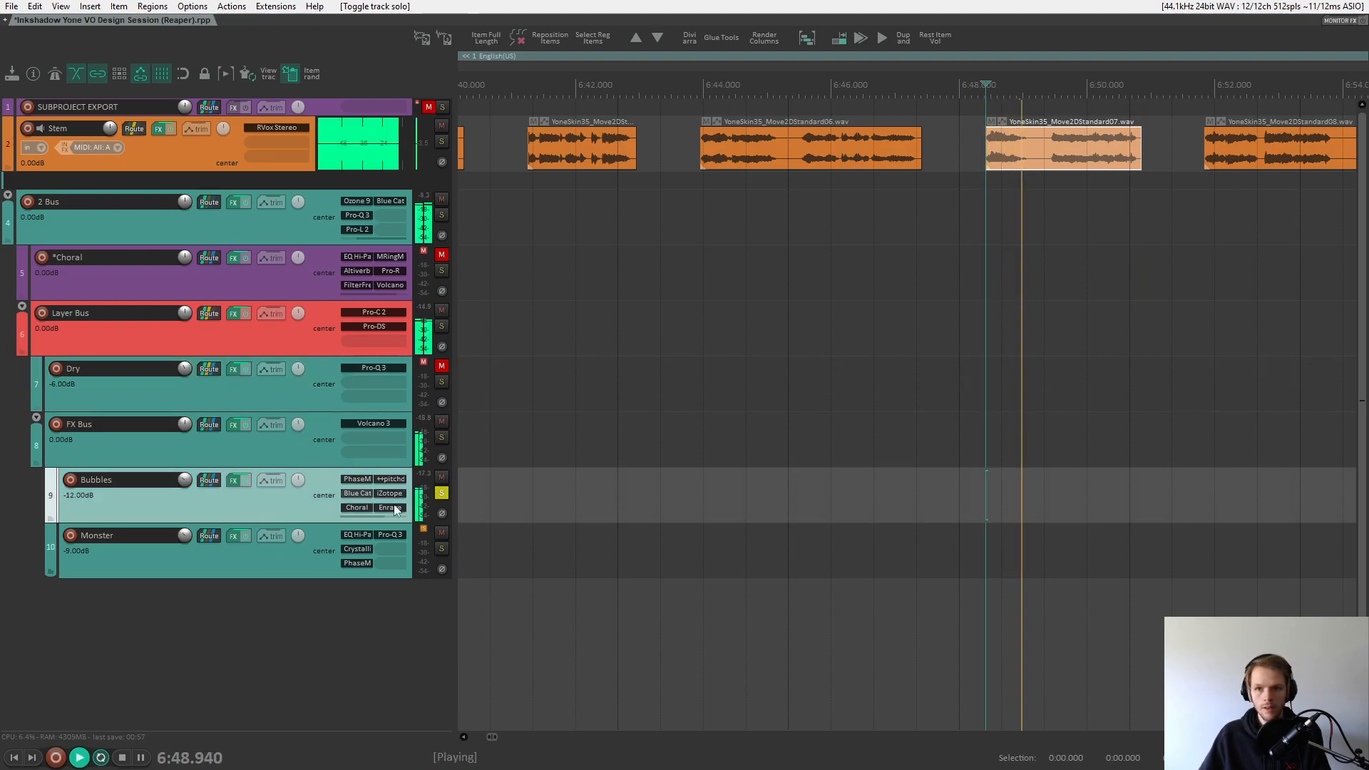
{"action": "key", "text": "space"}
{"action": "left_click", "coordinate": [442, 493]}
{"action": "left_click", "coordinate": [442, 549]}
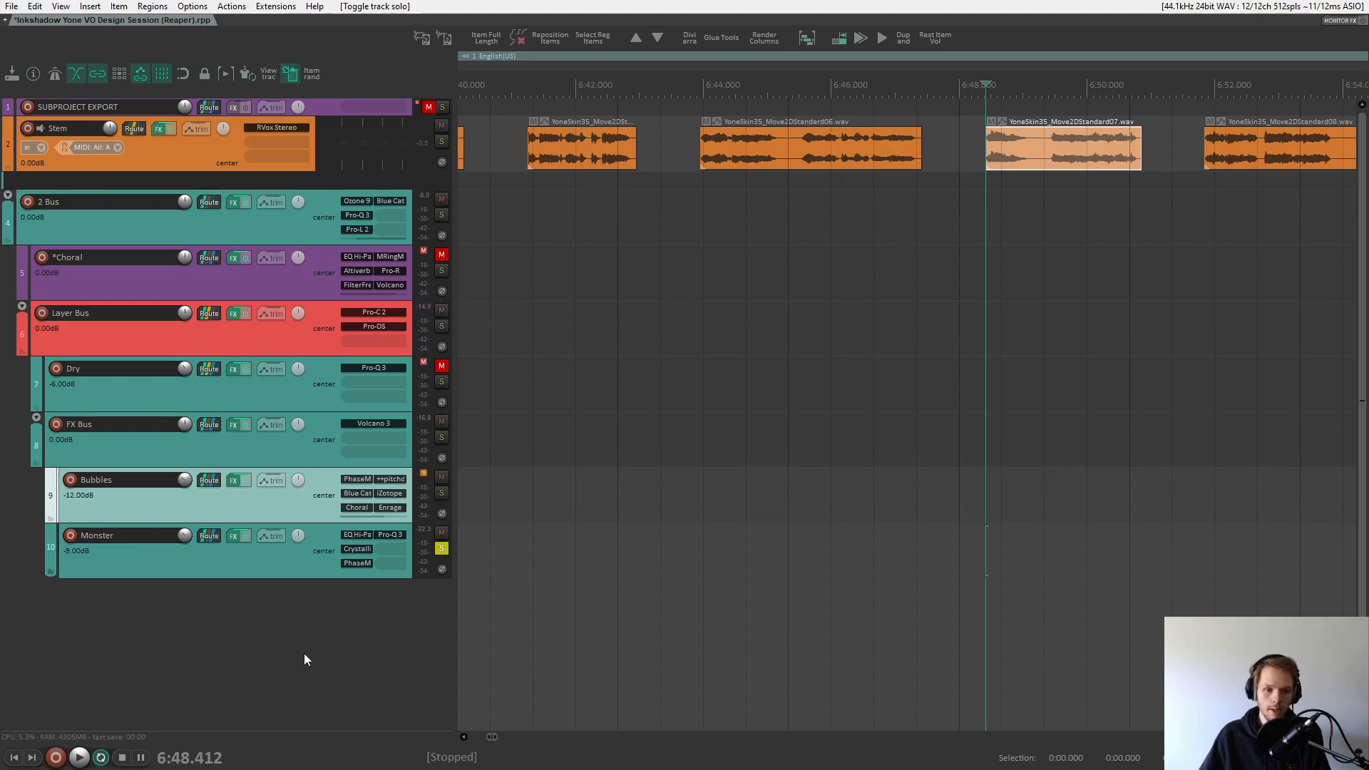
{"action": "key", "text": "space"}
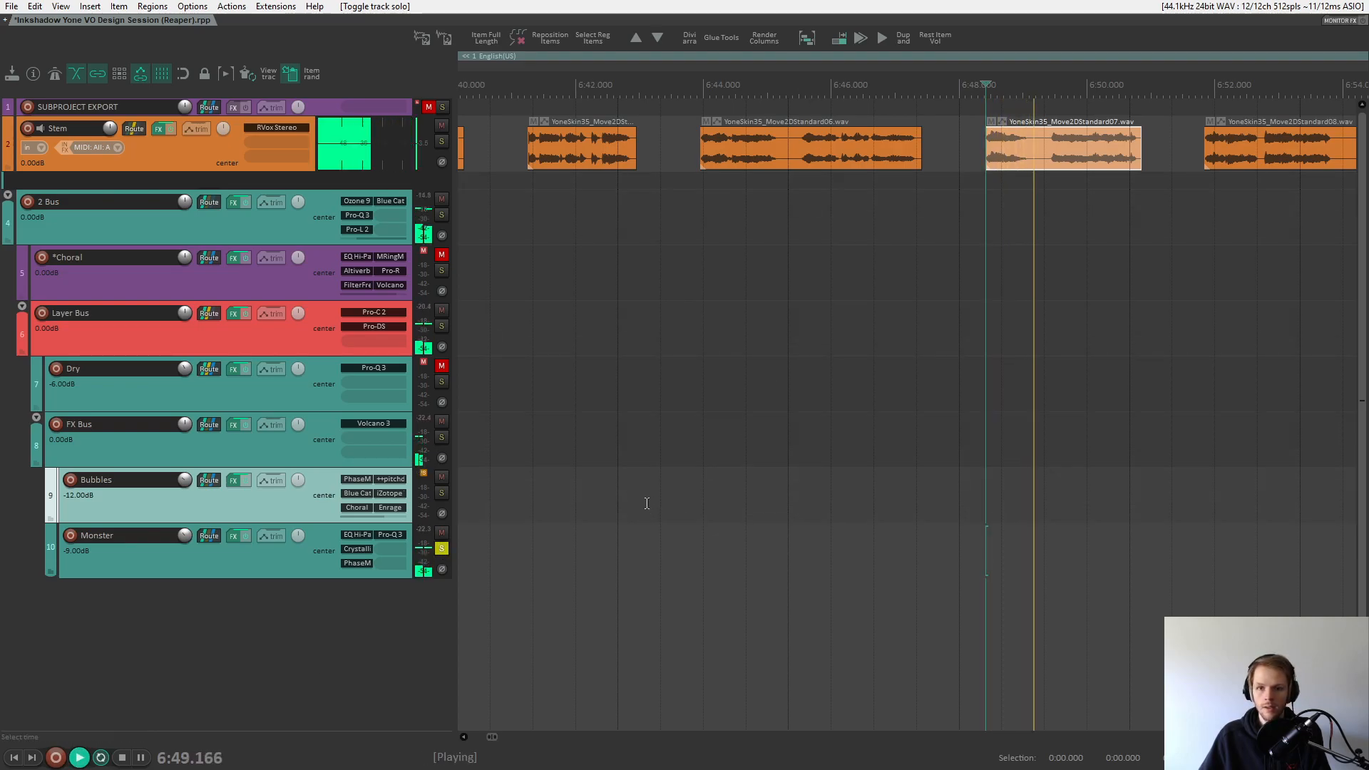
{"action": "key", "text": "space"}
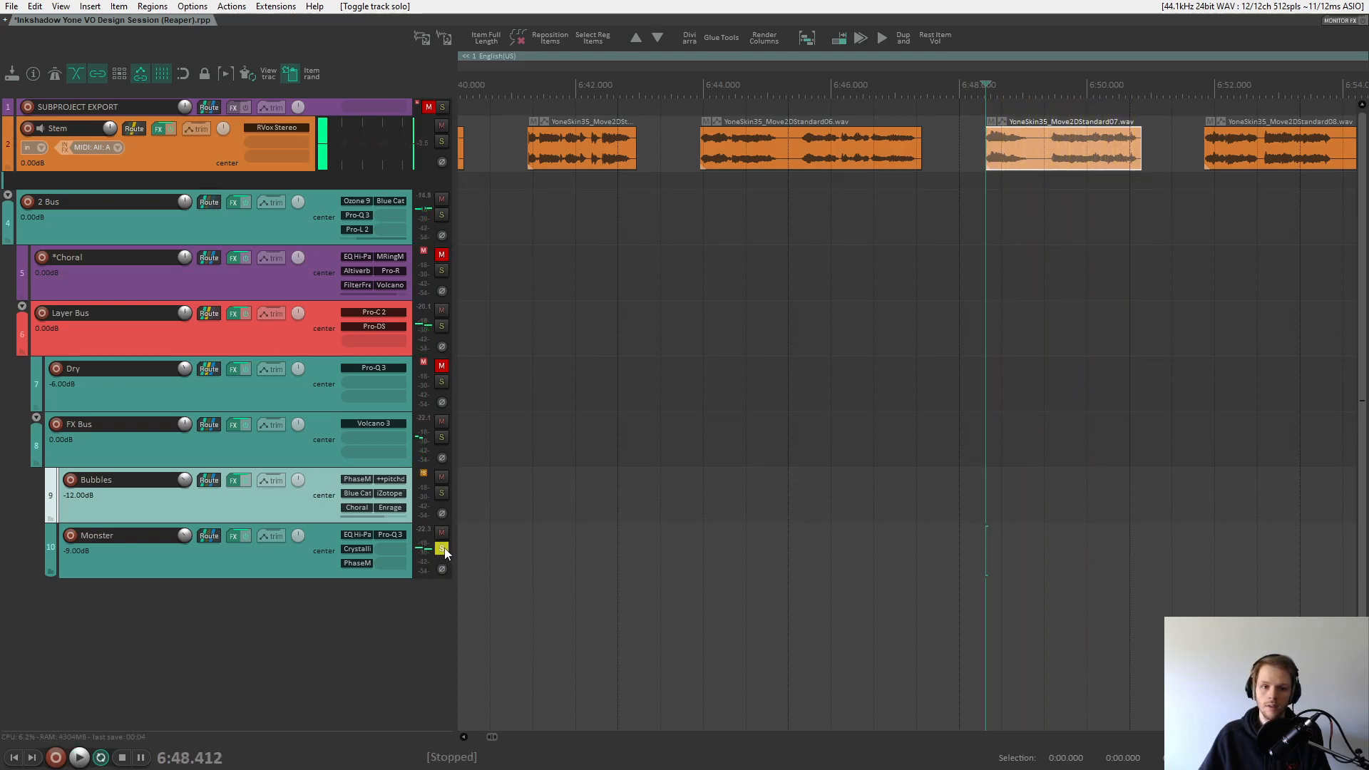
- Audition Choral soloed, then again with the Dry track unmuted
{"action": "left_click", "coordinate": [442, 548]}
{"action": "left_click", "coordinate": [443, 269]}
{"action": "key", "text": "space"}
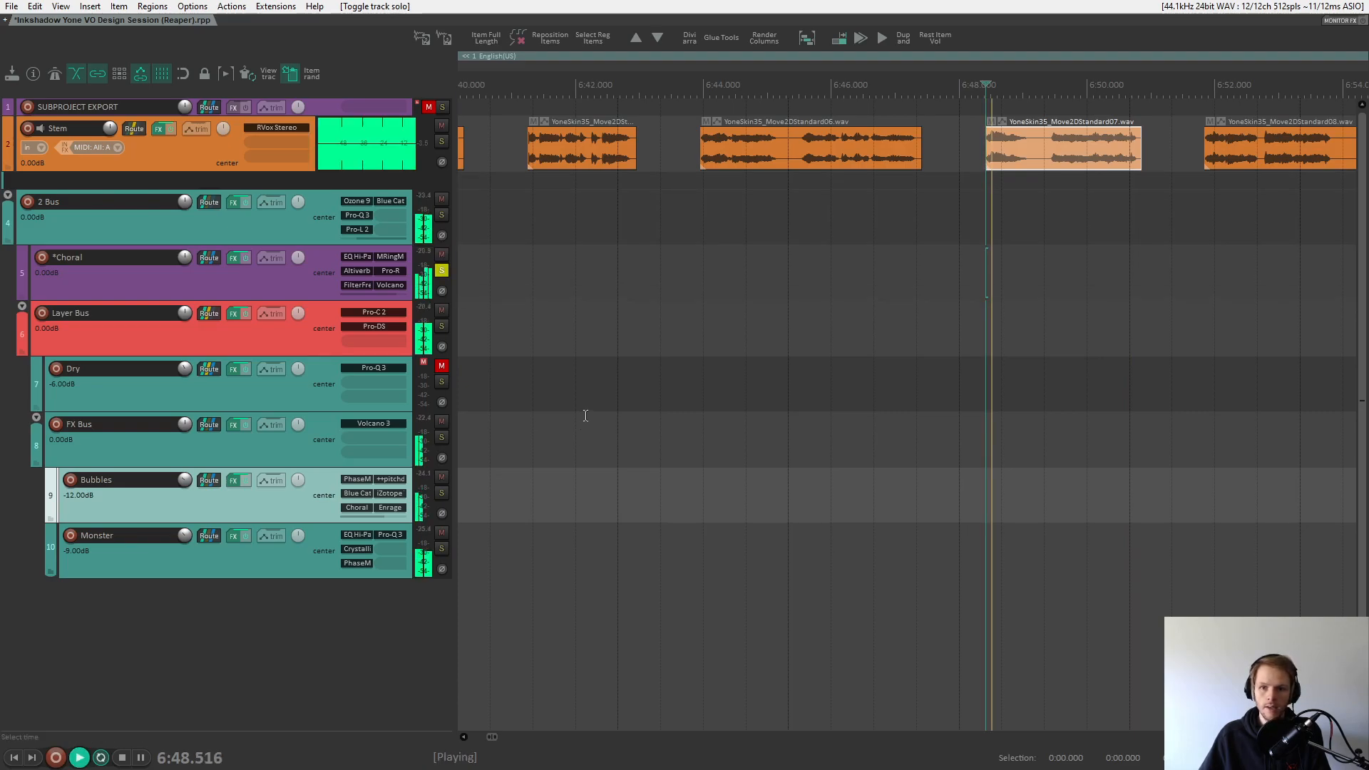
{"action": "key", "text": "space"}
{"action": "left_click", "coordinate": [441, 367]}
{"action": "key", "text": "space"}
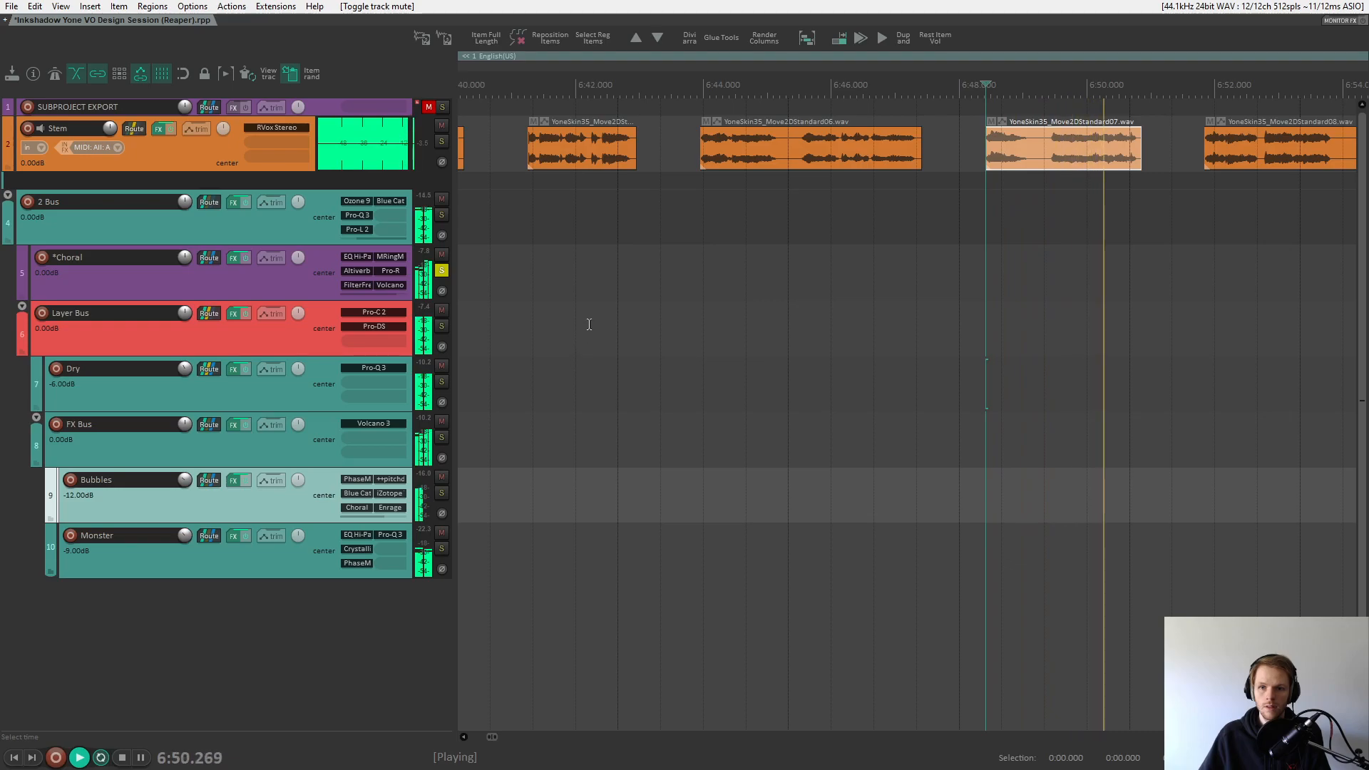
{"action": "key", "text": "space"}
- Mute Choral, solo Bubbles, and show PhaseMistress in the Bubbles effects chain
{"action": "left_click", "coordinate": [440, 270]}
{"action": "left_click", "coordinate": [441, 254]}
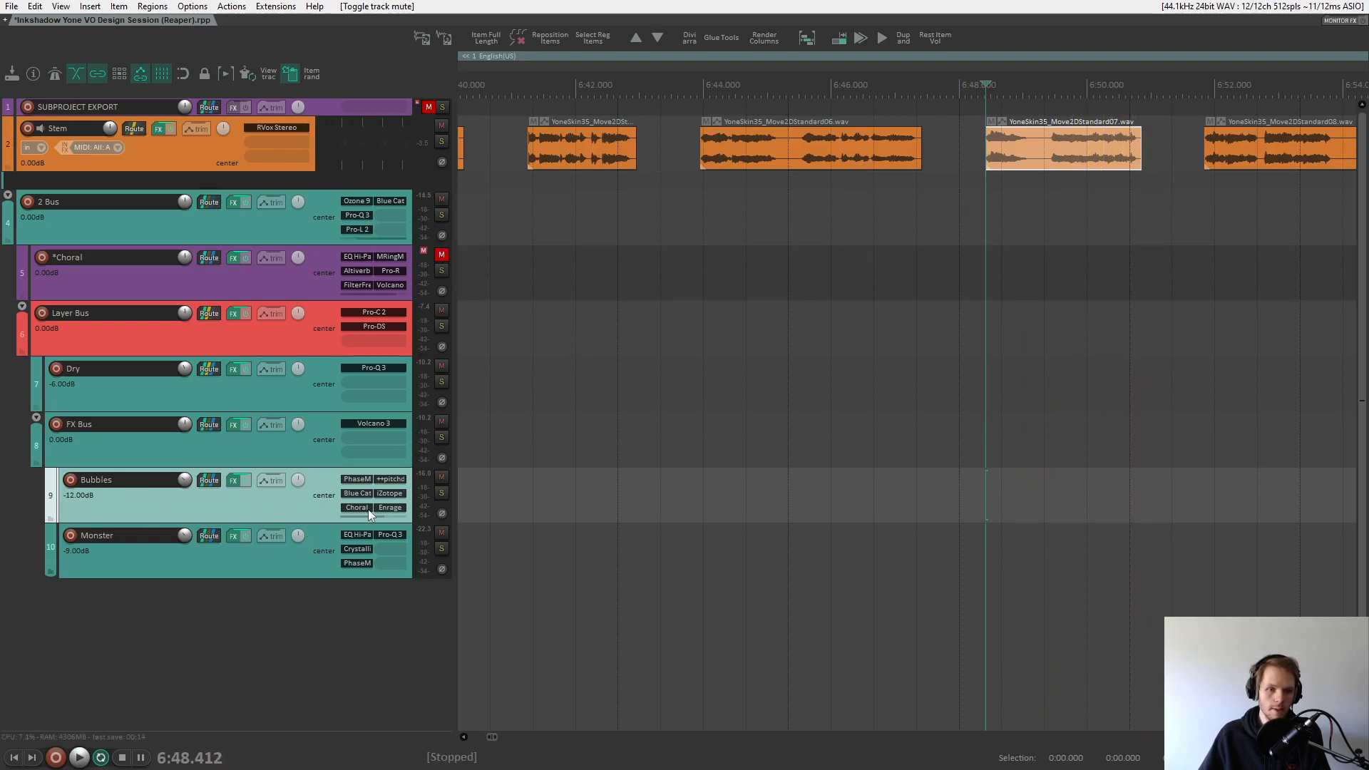
{"action": "left_click", "coordinate": [441, 494]}
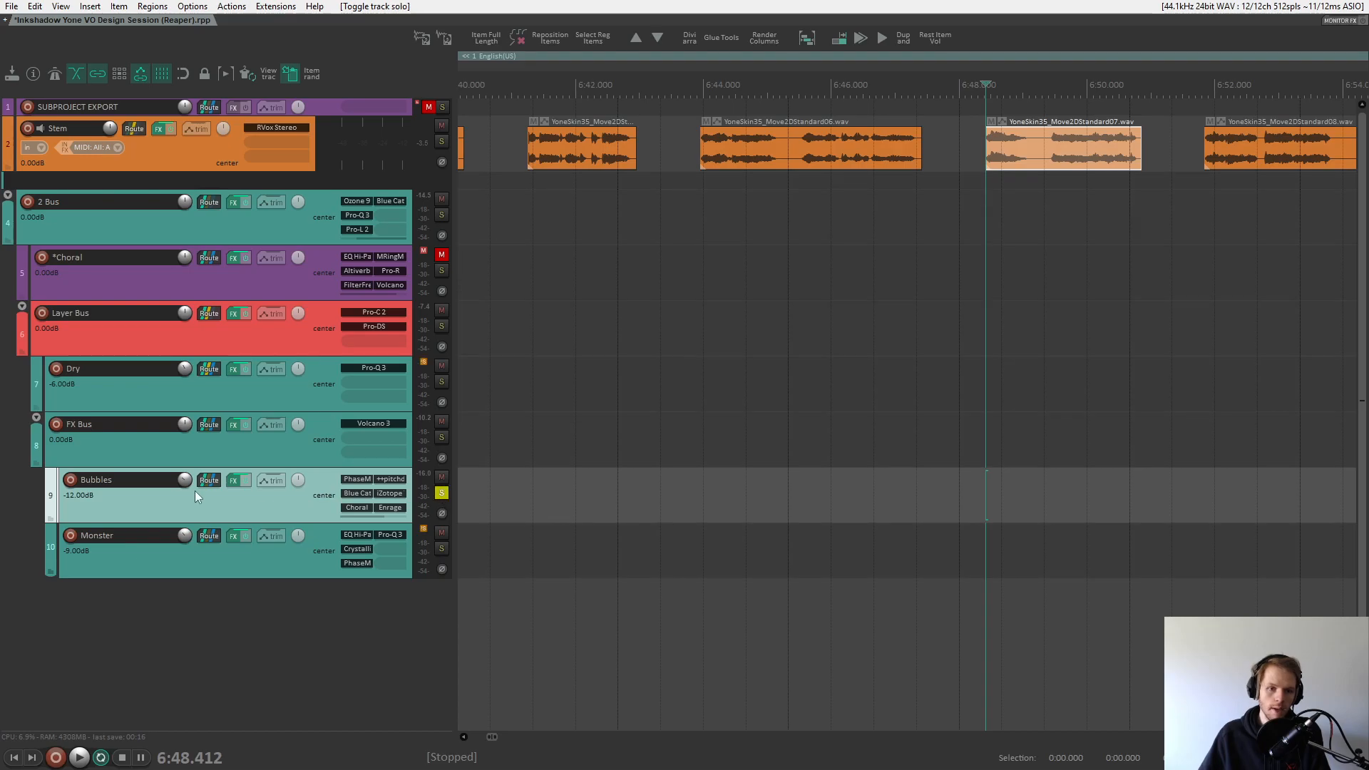
{"action": "left_click", "coordinate": [235, 481]}
{"action": "left_click", "coordinate": [539, 168]}
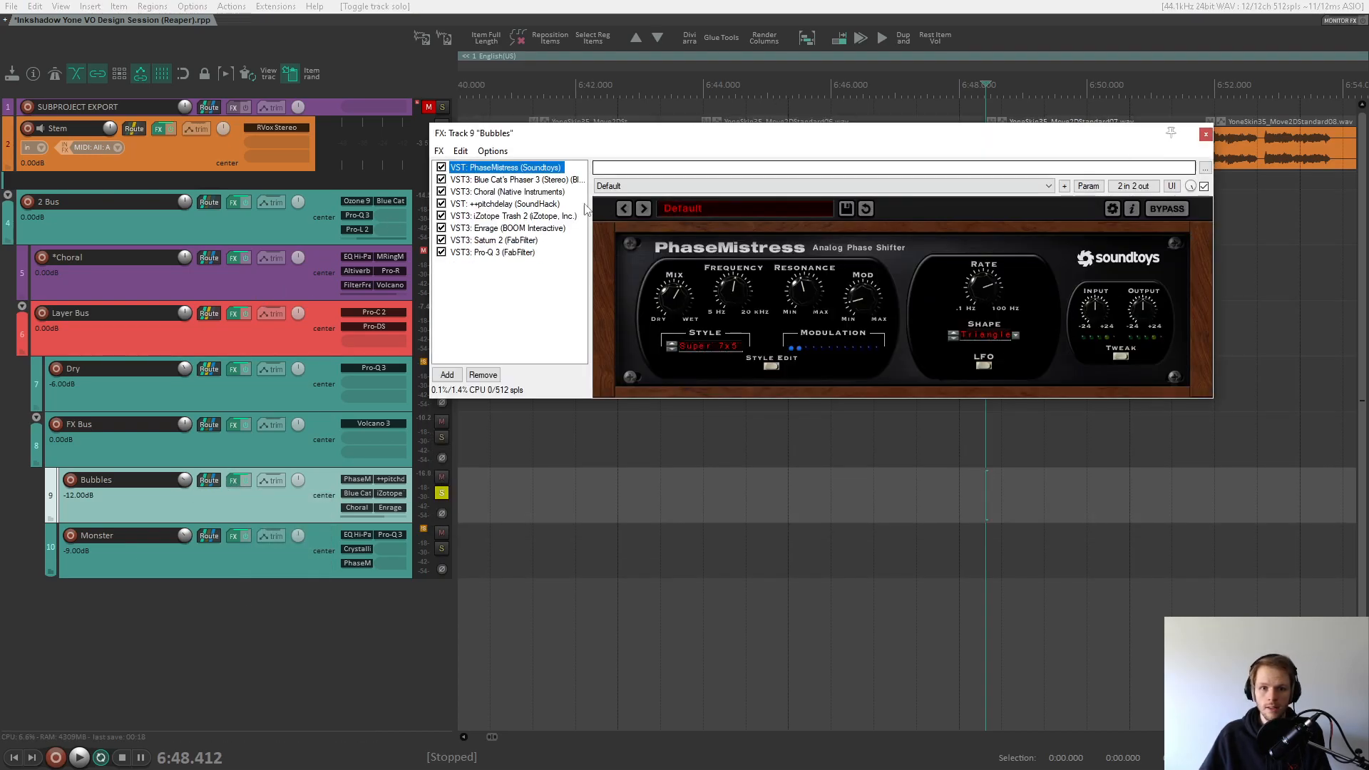
- Bypass the seven Bubbles effects below PhaseMistress with Ctrl+B
{"action": "left_click_drag", "start_coordinate": [753, 138], "coordinate": [816, 229]}
{"action": "left_click_drag", "start_coordinate": [570, 368], "coordinate": [557, 277]}
{"action": "key", "text": "ctrl+b"}
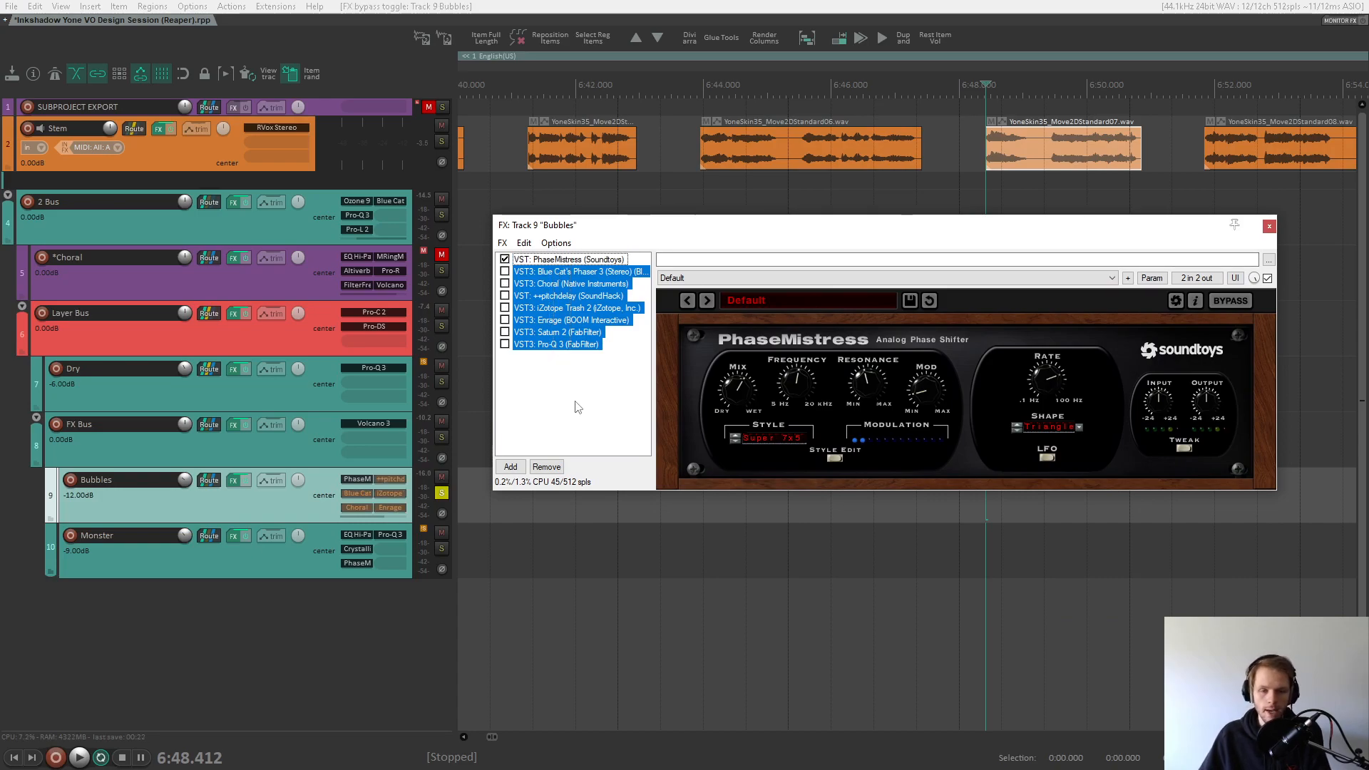
{"action": "left_click", "coordinate": [577, 407]}
{"action": "left_click_drag", "start_coordinate": [752, 229], "coordinate": [786, 243]}
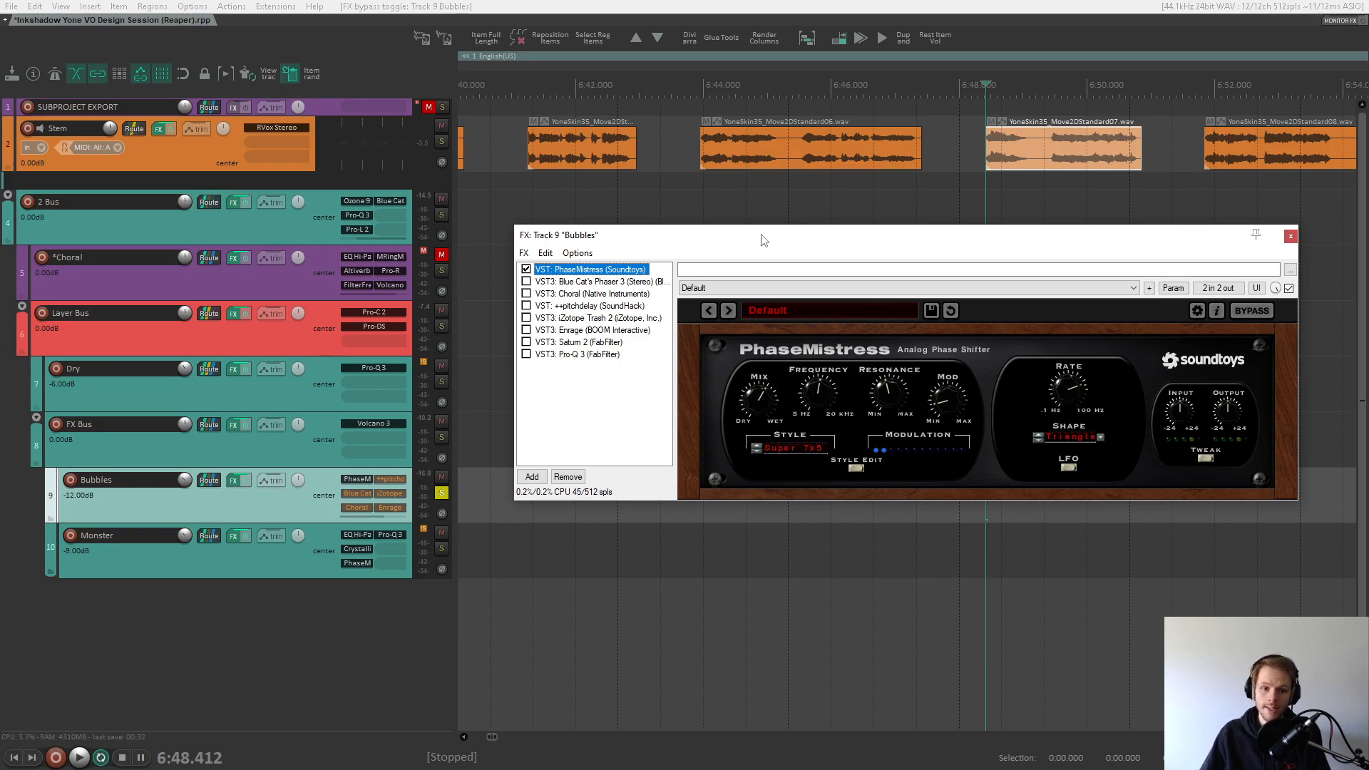
- Bypass the FX Bus's Volcano 3, audition PhaseMistress alone on Standard06, then re-enable Blue Cat's Phaser 3
{"action": "left_click", "coordinate": [395, 425], "text": "shift"}
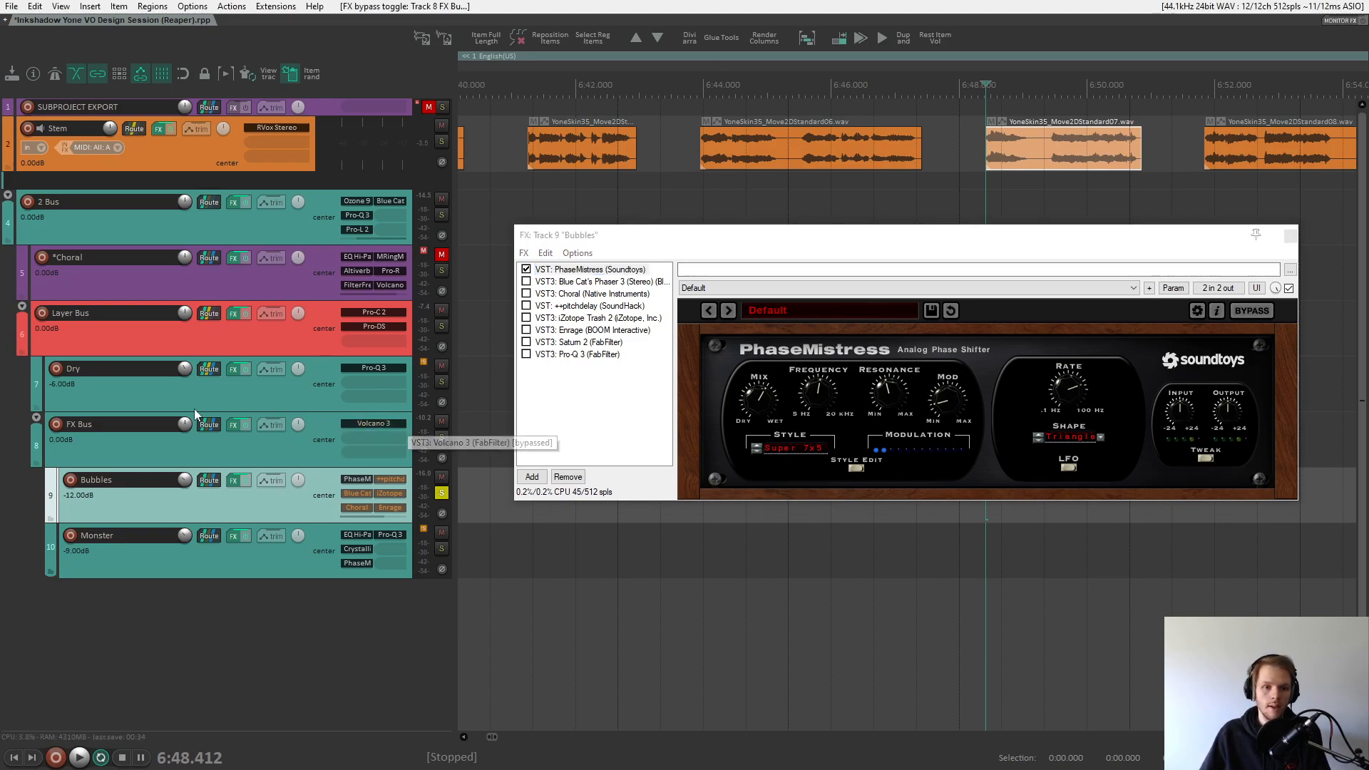
{"action": "left_click", "coordinate": [243, 426]}
{"action": "left_click", "coordinate": [975, 259]}
{"action": "left_click", "coordinate": [674, 146]}
{"action": "key", "text": "Right"}
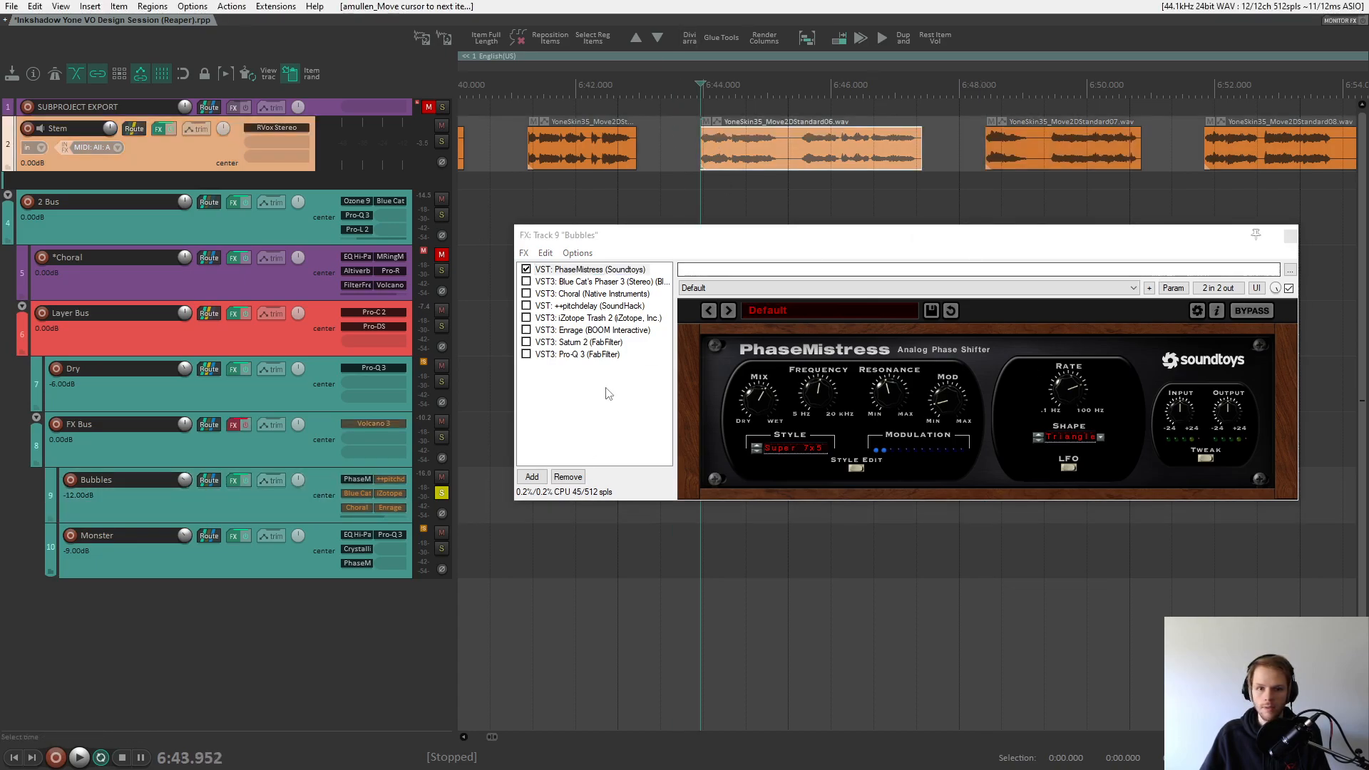
{"action": "left_click_drag", "start_coordinate": [697, 236], "coordinate": [678, 259]}
{"action": "key", "text": "space"}
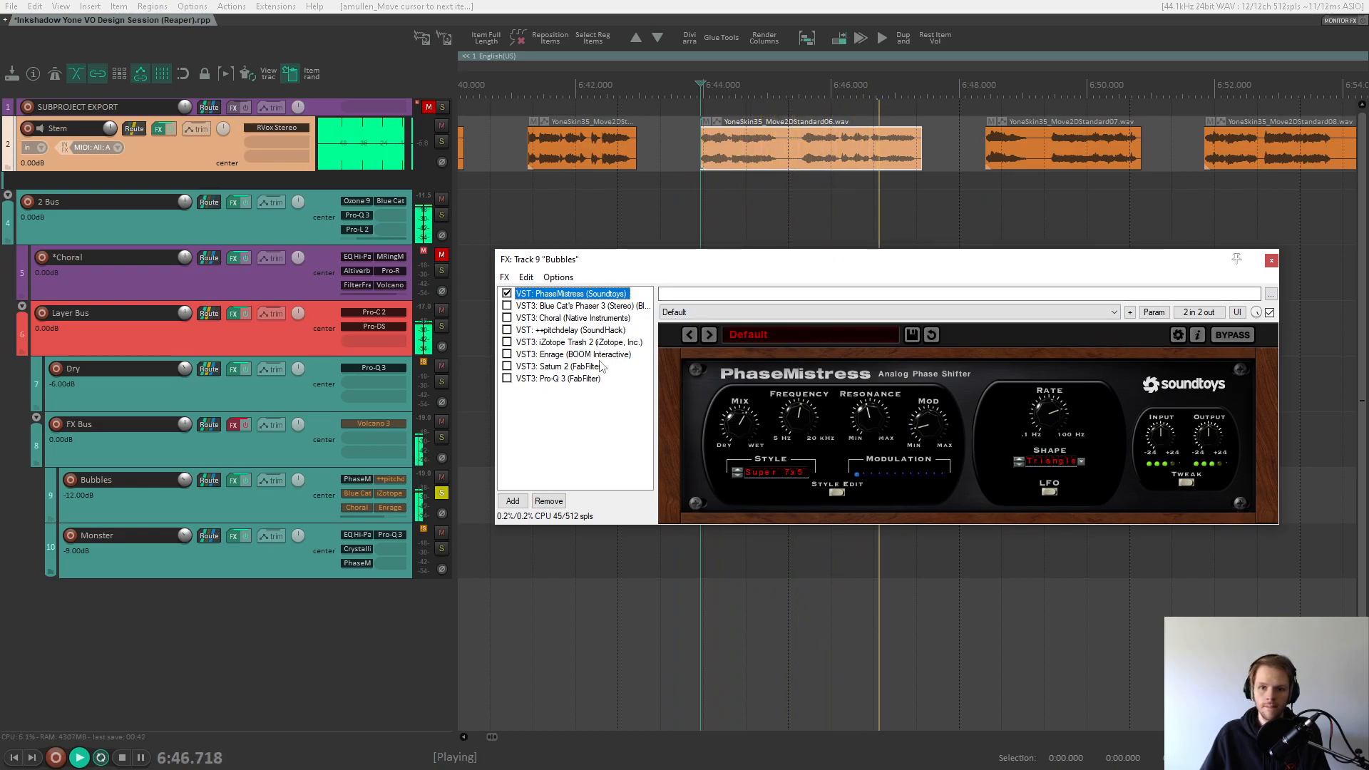
{"action": "key", "text": "space"}
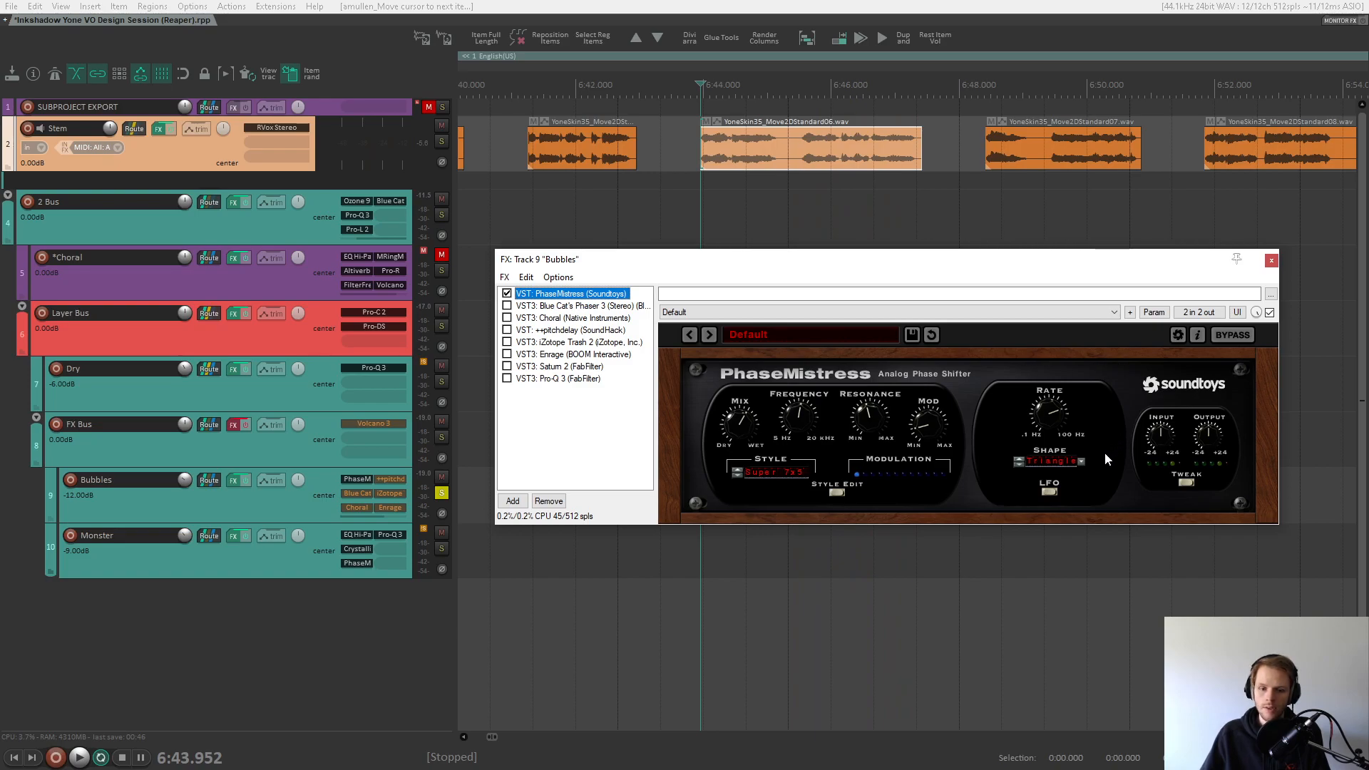
{"action": "left_click", "coordinate": [506, 306]}
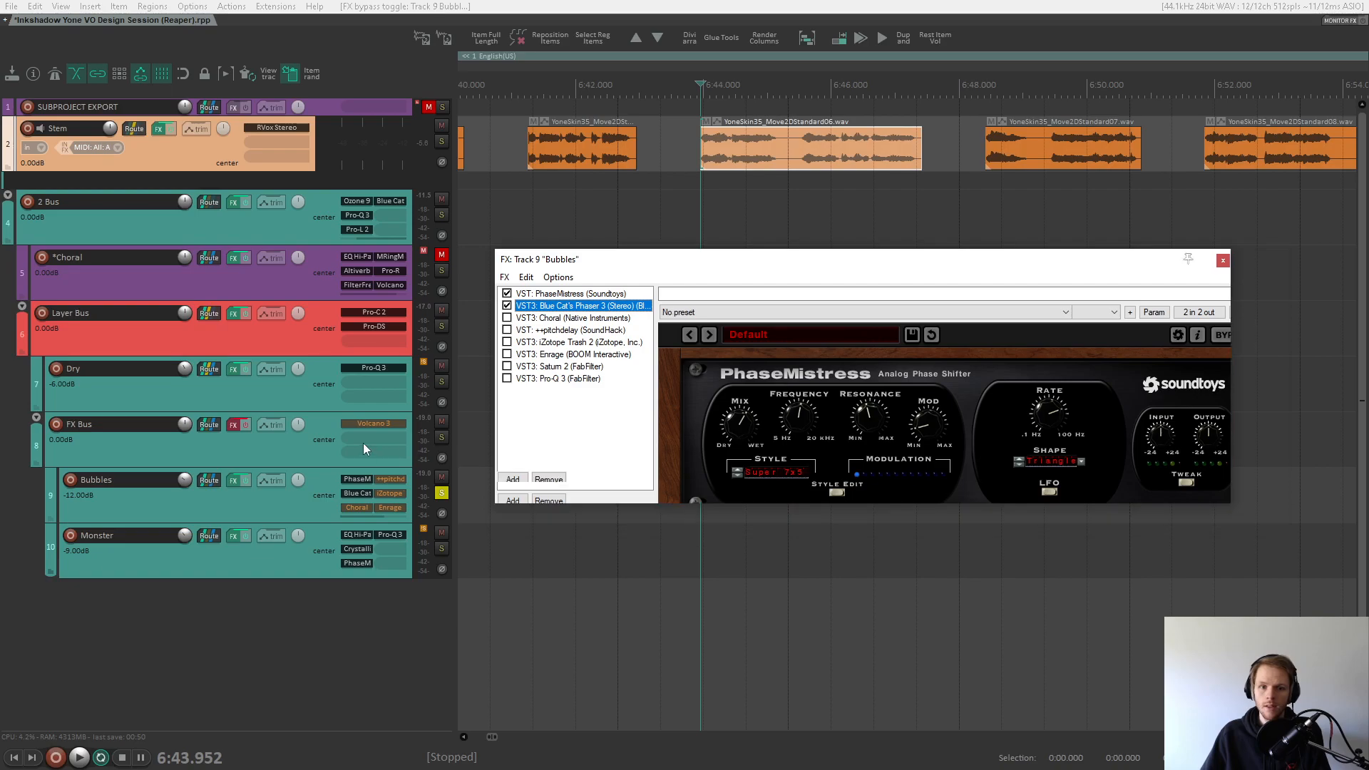
- Audition the added phaser, then enable Native Instruments' Choral as the third Bubbles effect, showing its INIT preset
{"action": "key", "text": "space"}
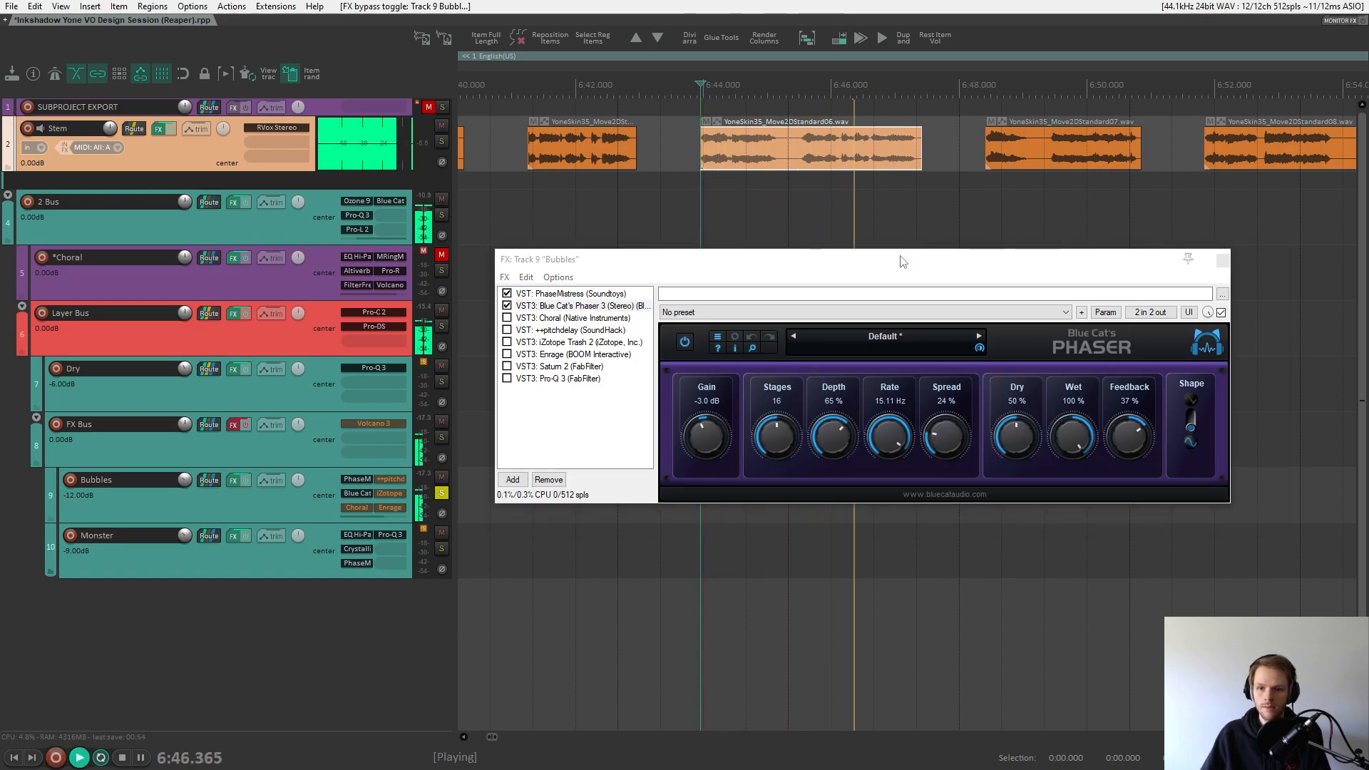
{"action": "key", "text": "space"}
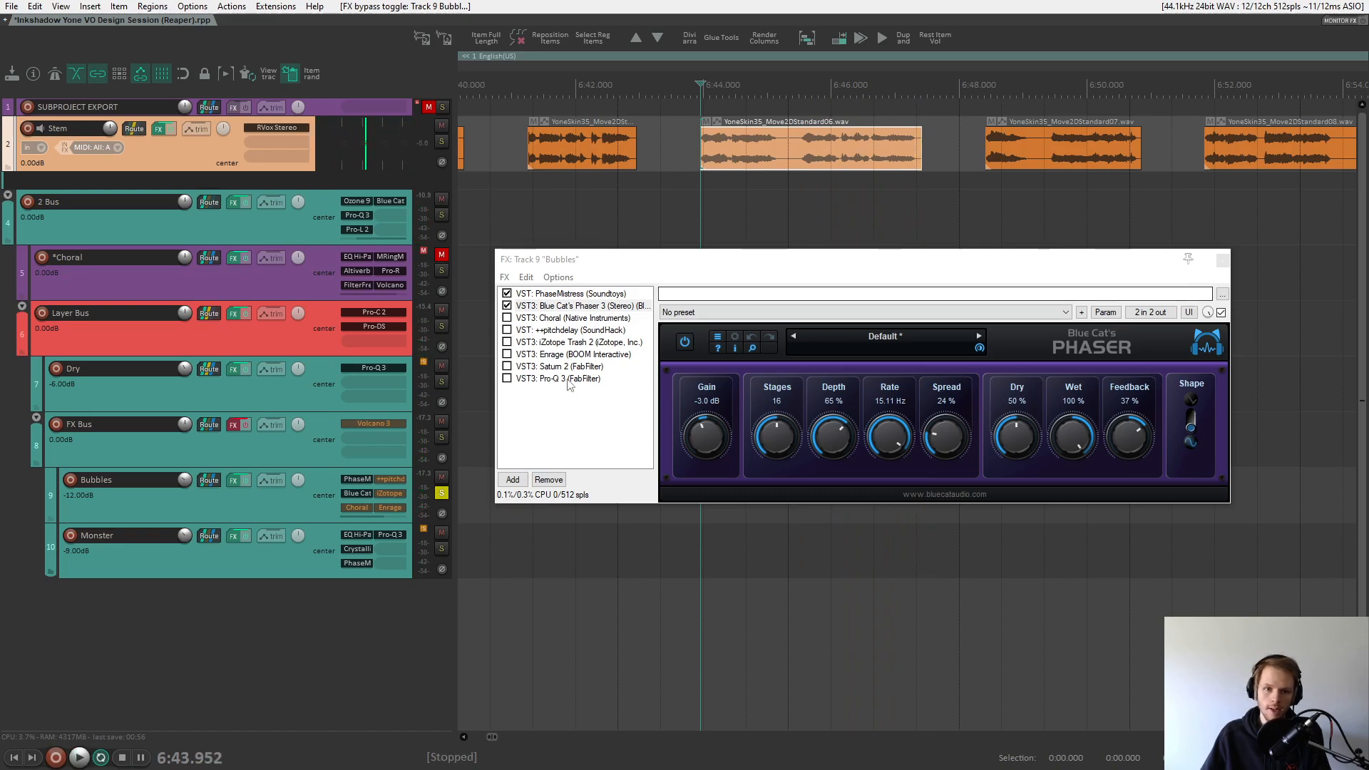
{"action": "left_click", "coordinate": [508, 318]}
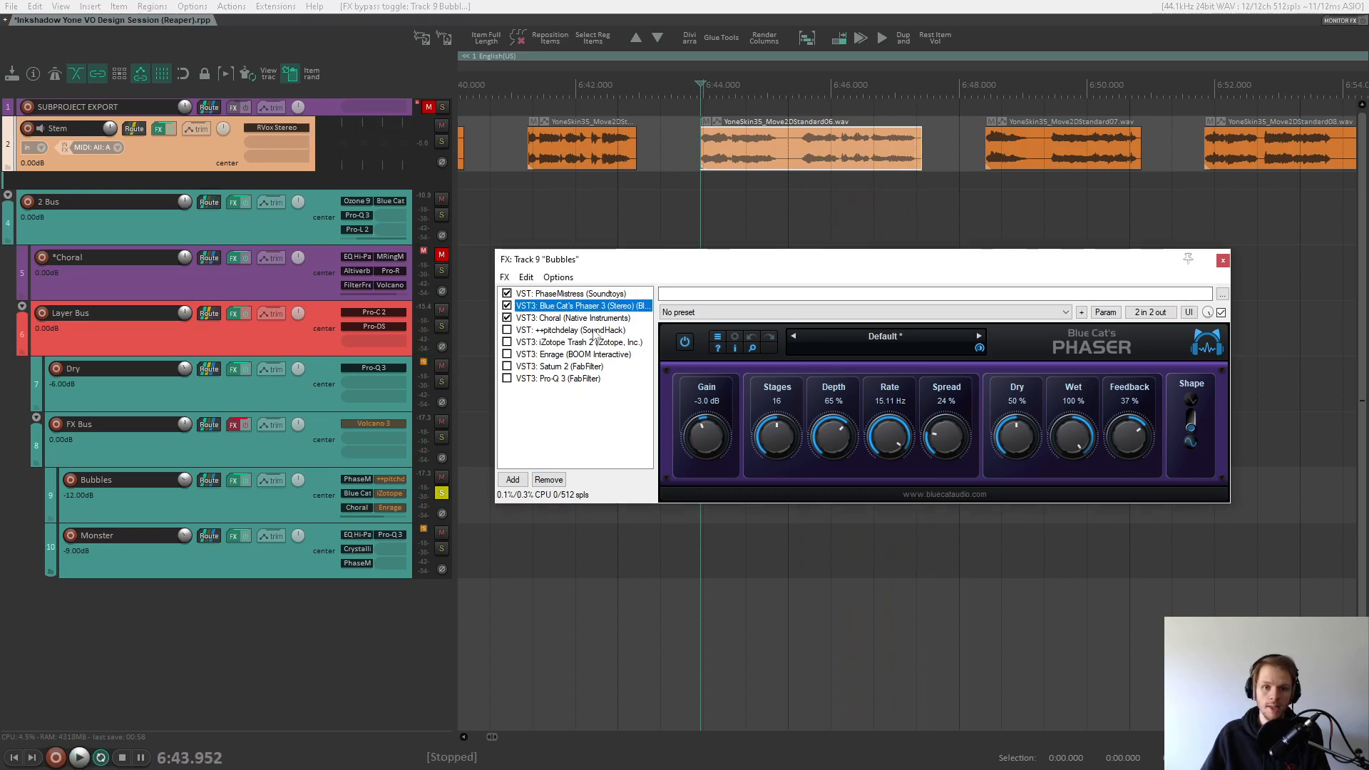
{"action": "left_click", "coordinate": [597, 321]}
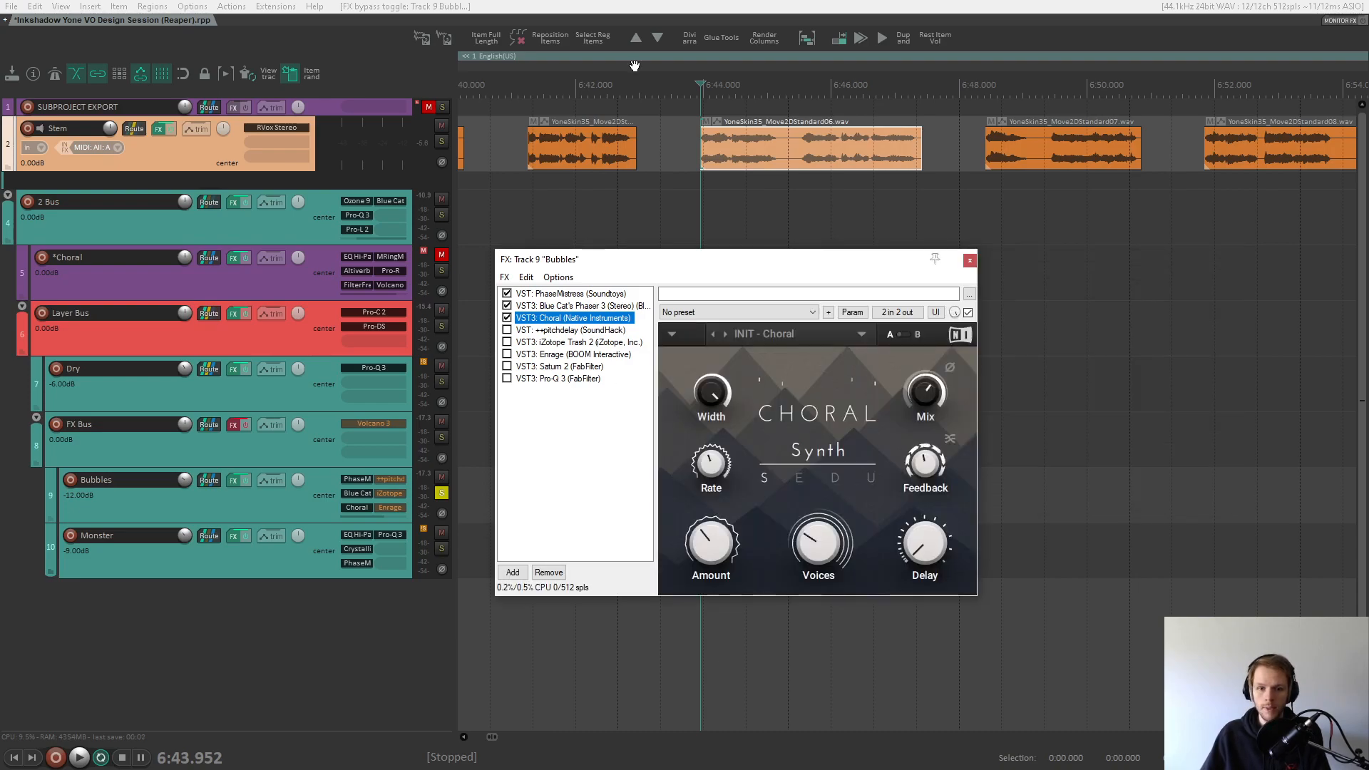
- Audition Choral on the Standard07 clip, raising its Mix from 63.5% to 100%
{"action": "key", "text": "space"}
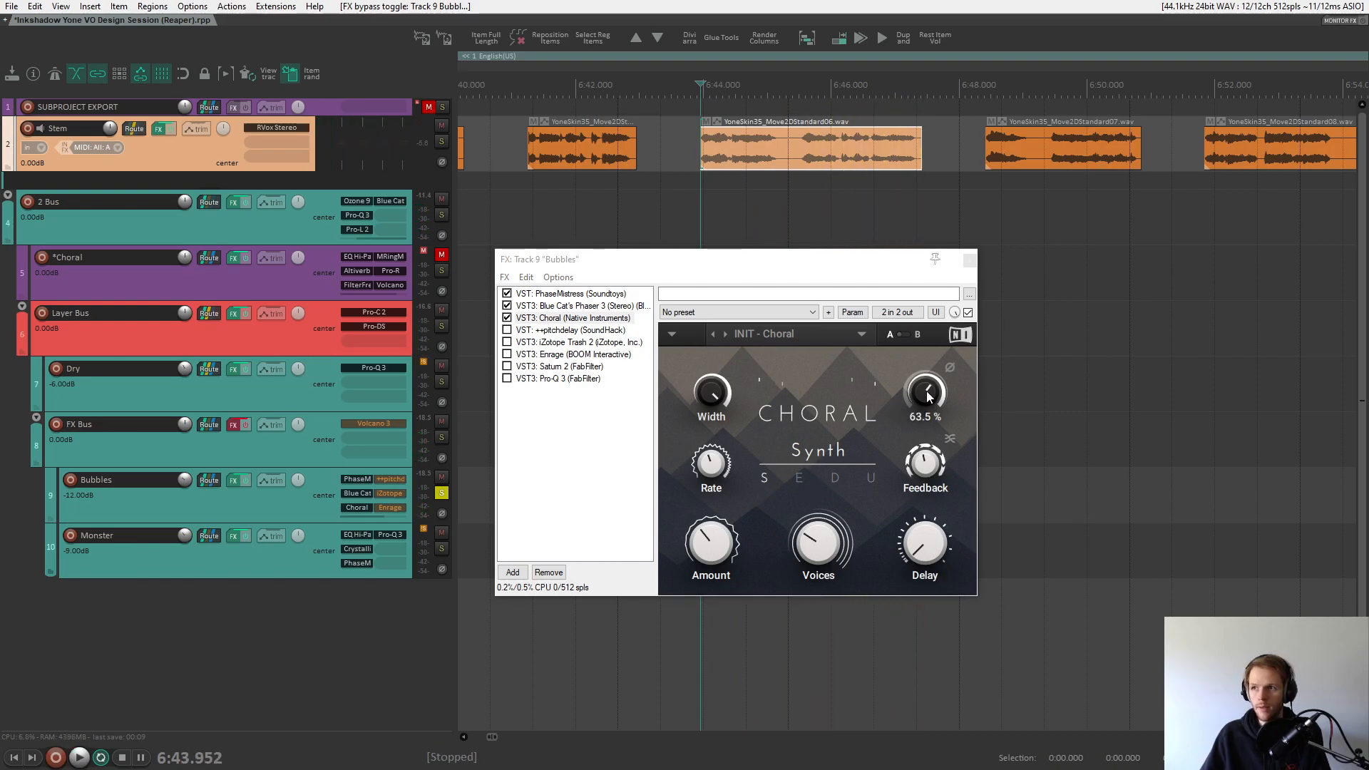
{"action": "left_click", "coordinate": [961, 145]}
{"action": "key", "text": "ctrl+Right"}
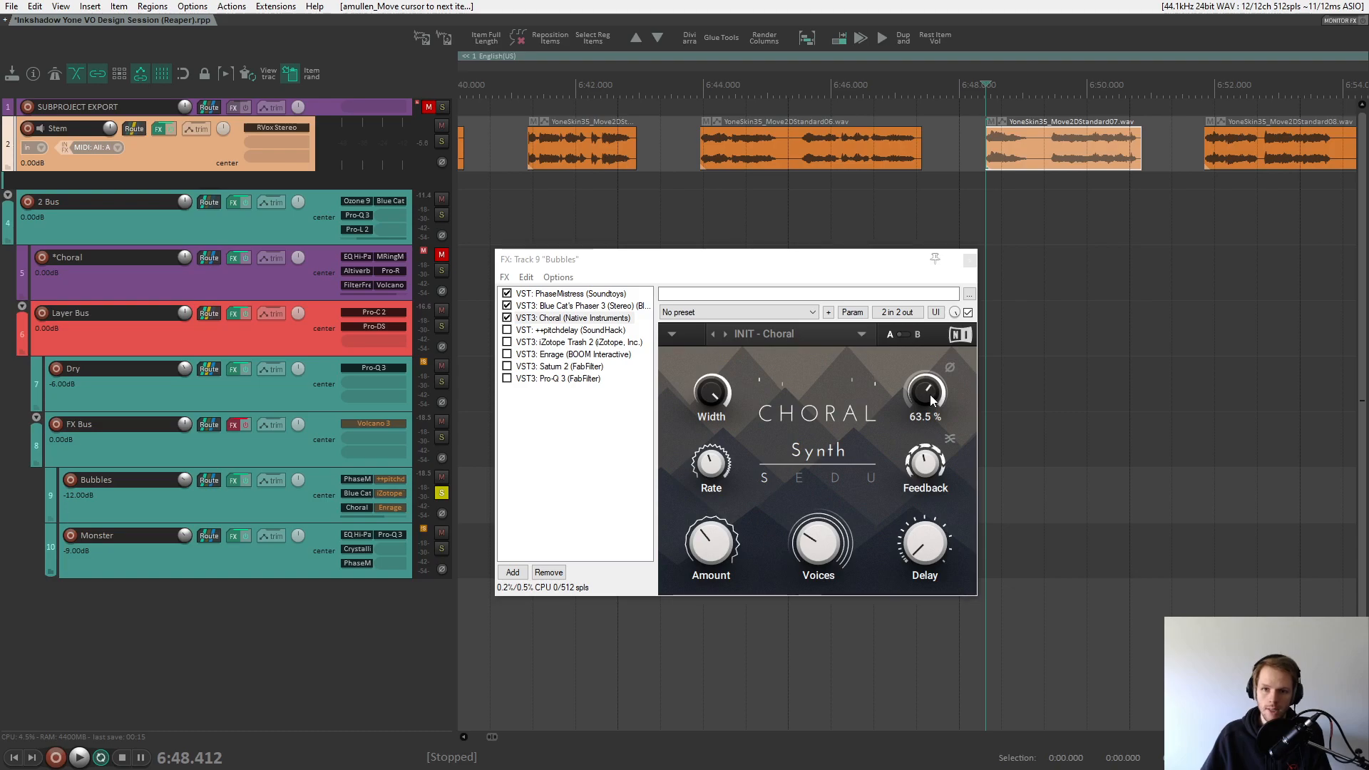
{"action": "key", "text": "space"}
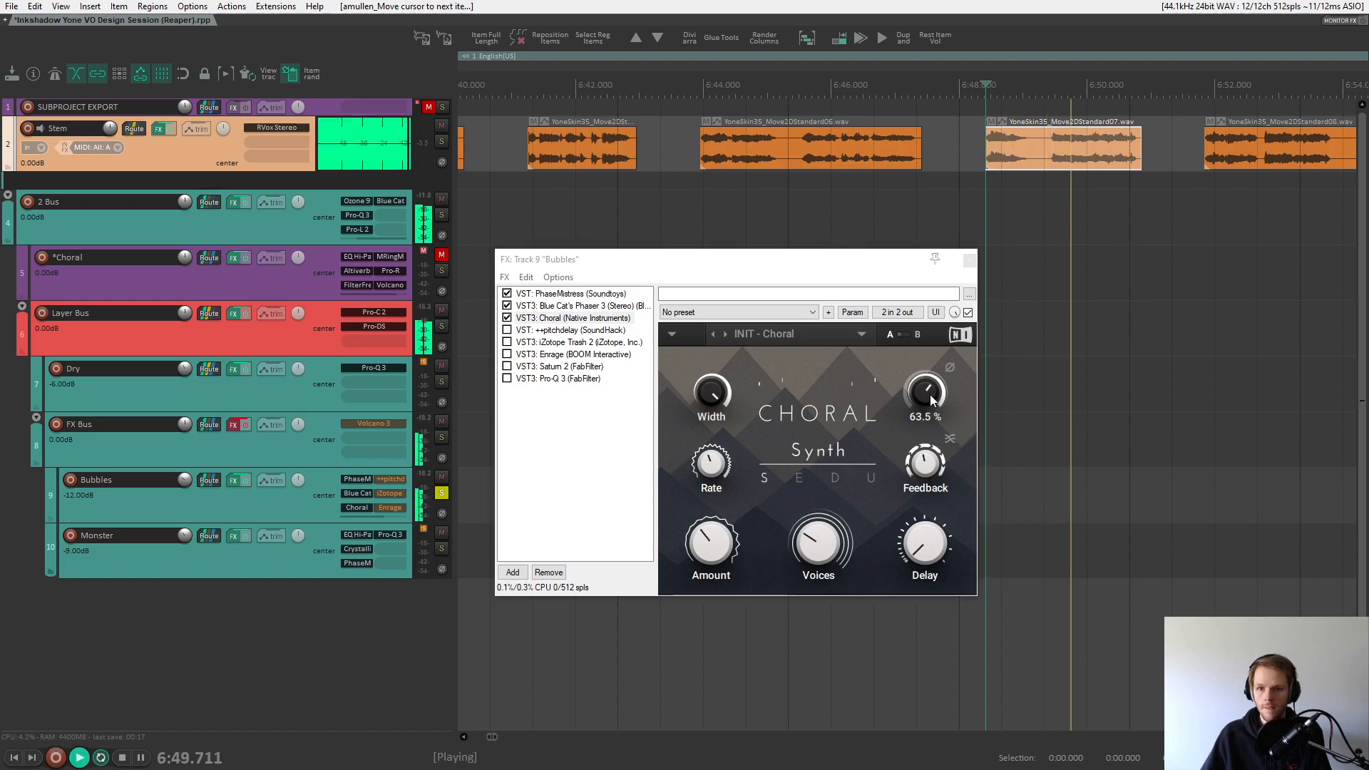
{"action": "key", "text": "space"}
{"action": "left_click_drag", "start_coordinate": [930, 395], "coordinate": [931, 345]}
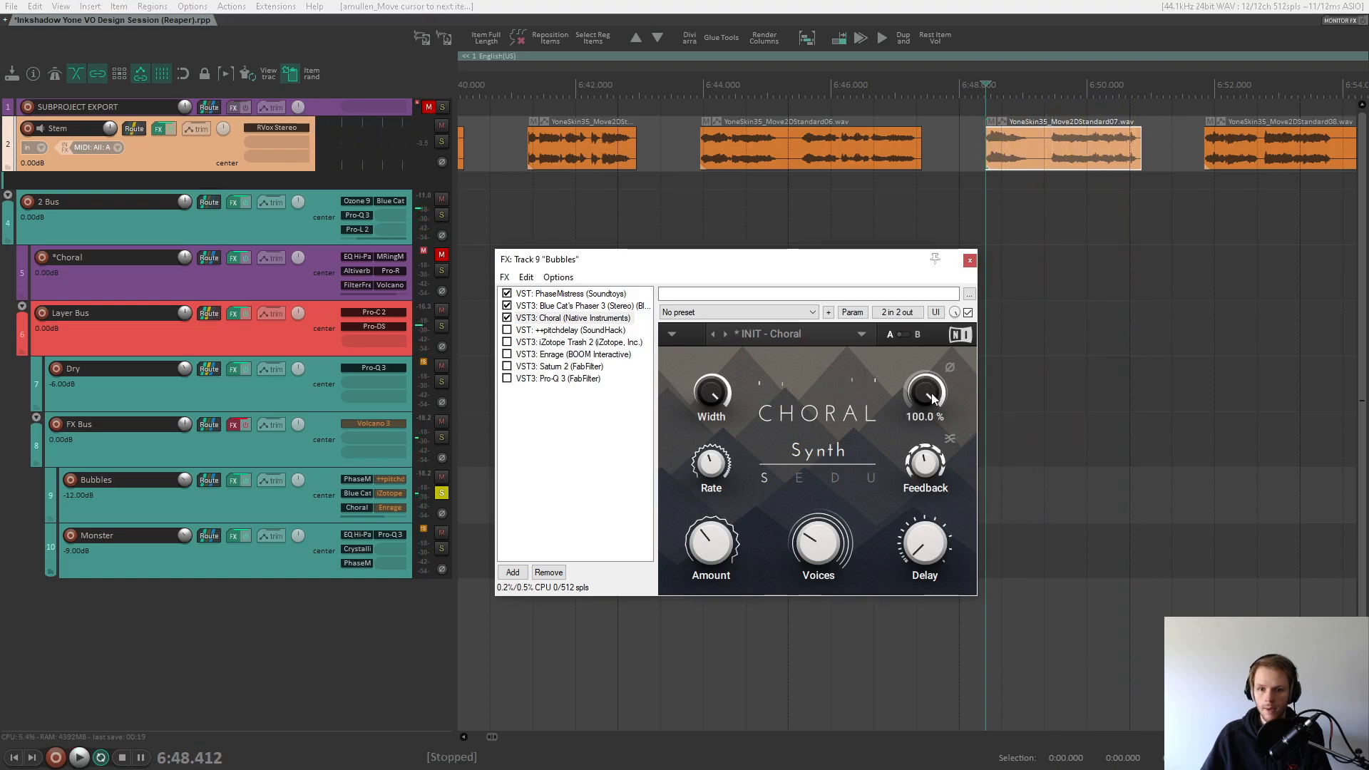
{"action": "key", "text": "space"}
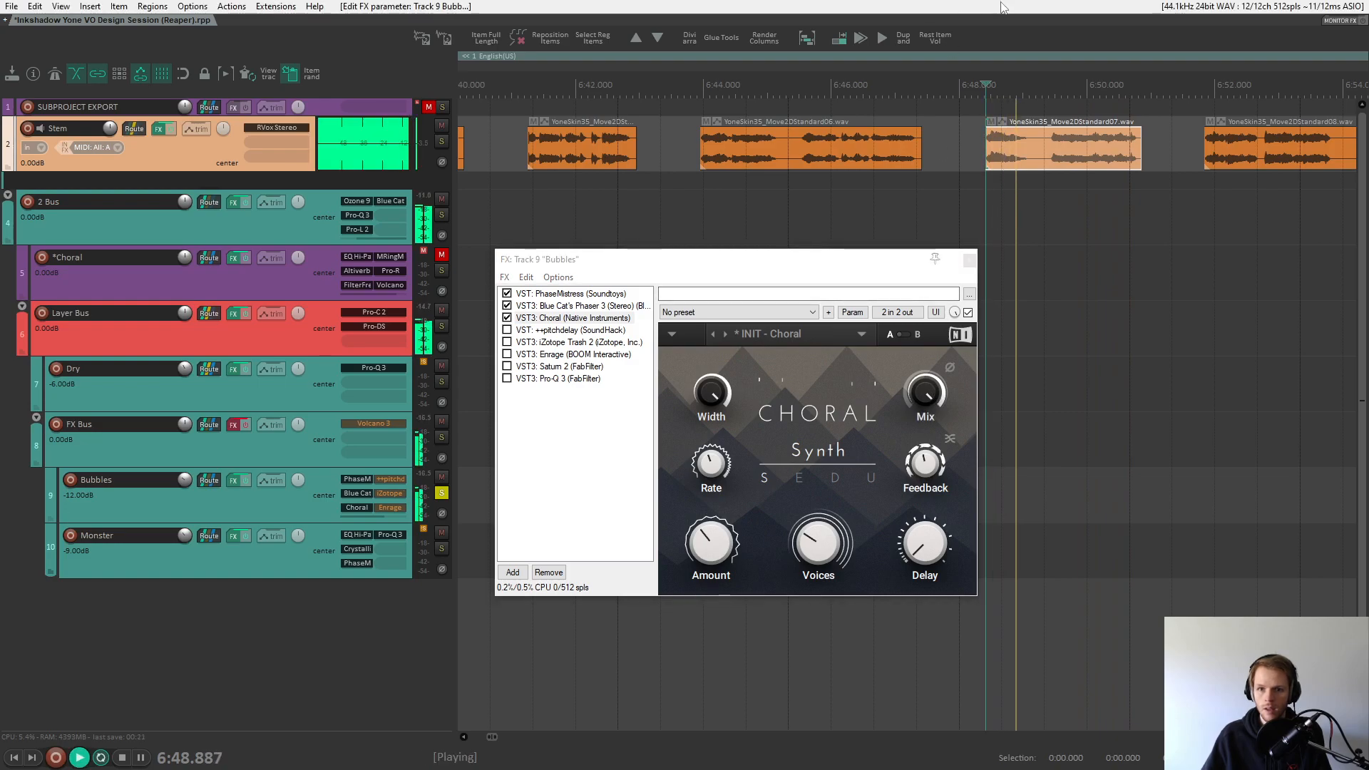
{"action": "mouse_move", "coordinate": [935, 397]}
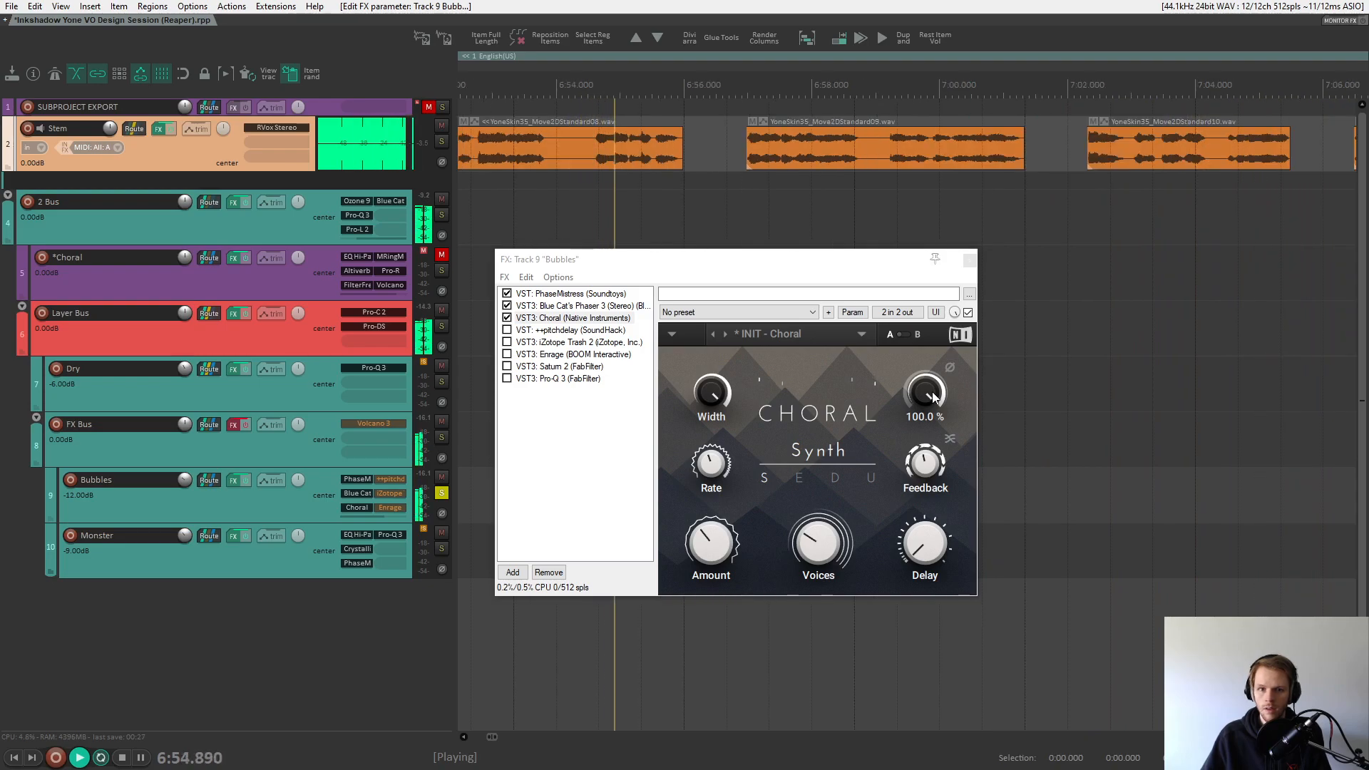
{"action": "key", "text": "space"}
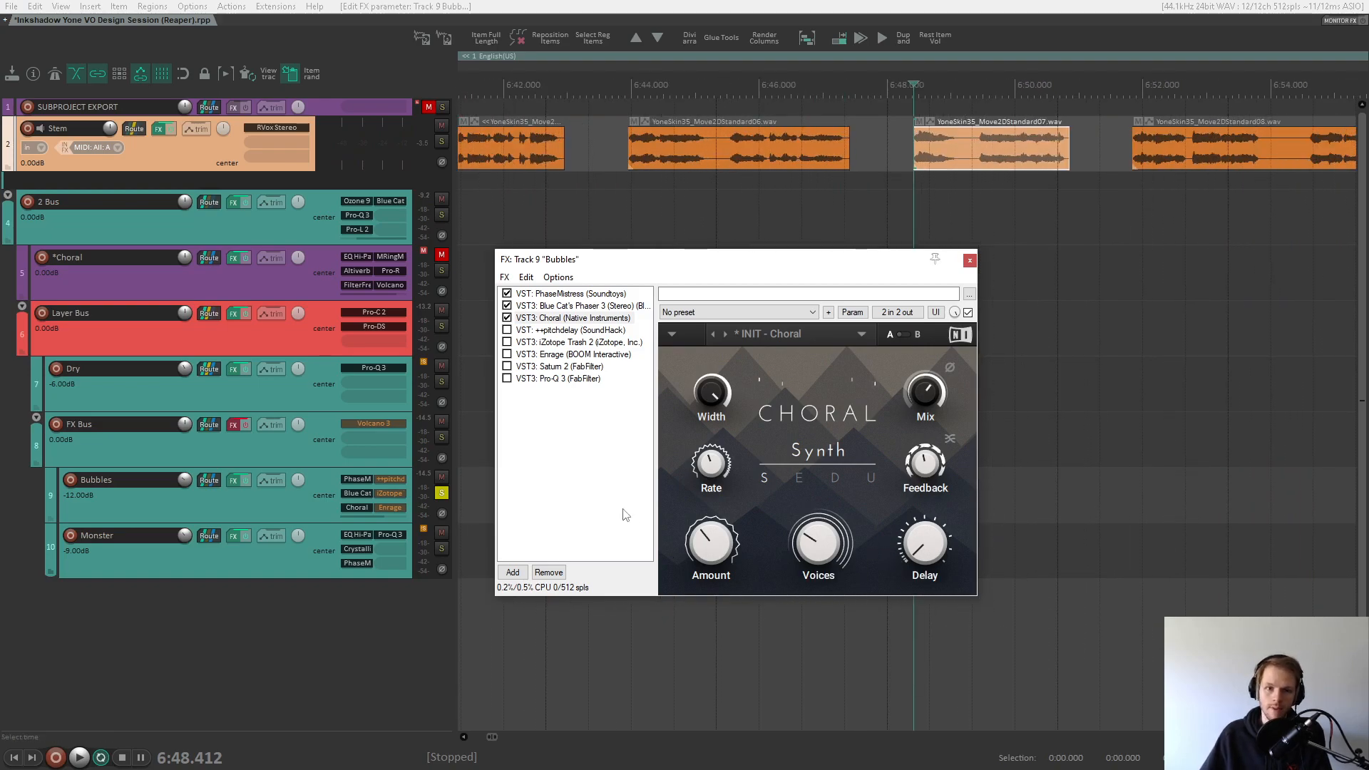
- Enable SoundHack's ++pitchdelay on Bubbles and audition it from the 06 voice clip
{"action": "left_click", "coordinate": [507, 330]}
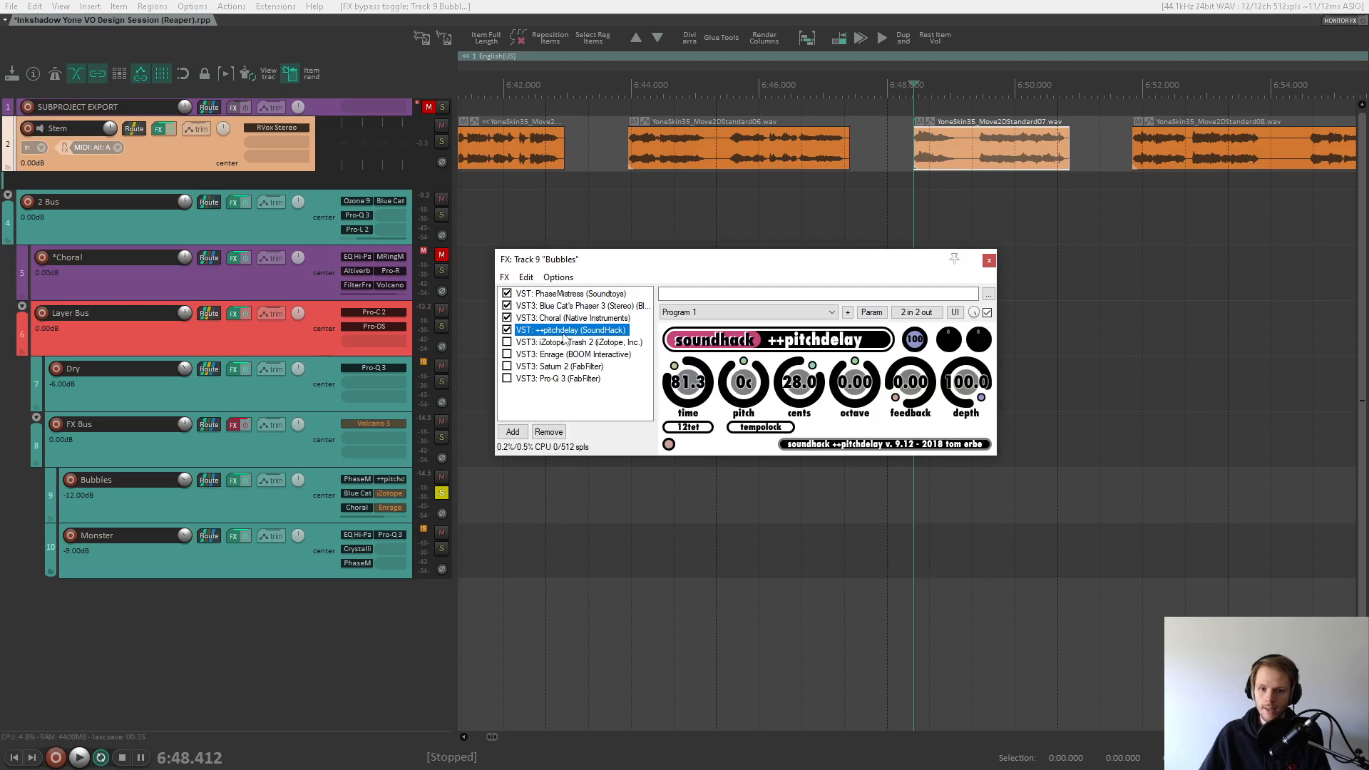
{"action": "left_click", "coordinate": [762, 7]}
{"action": "key", "text": "Left"}
{"action": "key", "text": "space"}
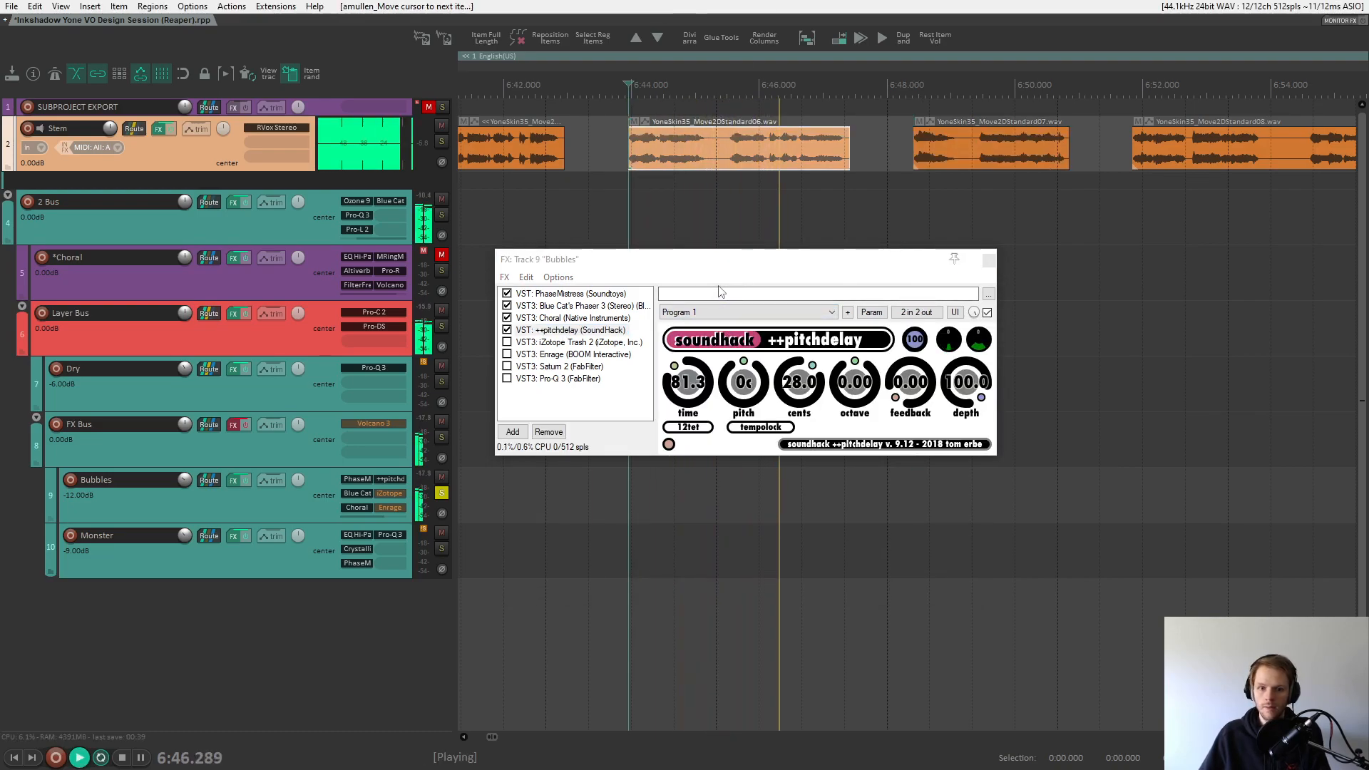
{"action": "key", "text": "space"}
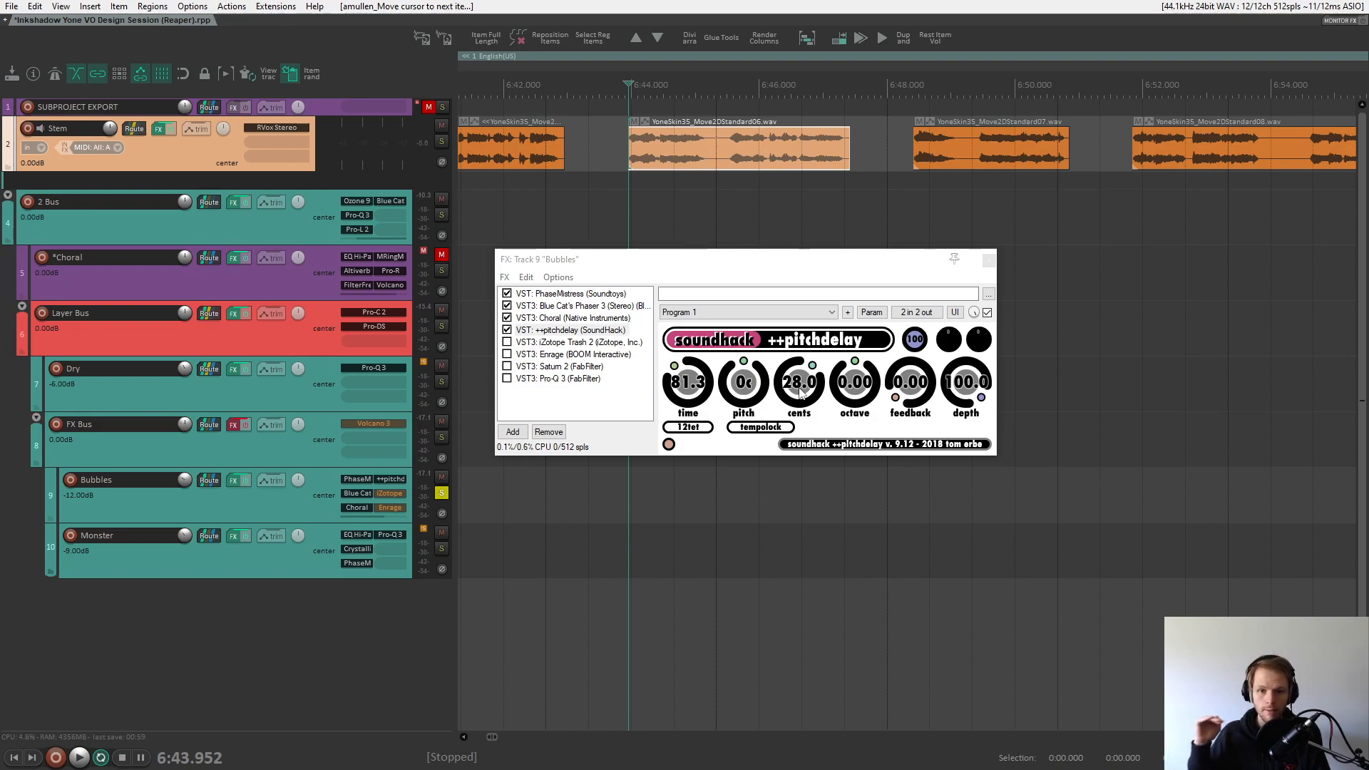
- Compare against the soloed Dry track, then bring up iZotope Trash 2 in the Bubbles chain
{"action": "left_click", "coordinate": [442, 382]}
{"action": "key", "text": "space"}
{"action": "key", "text": "space"}
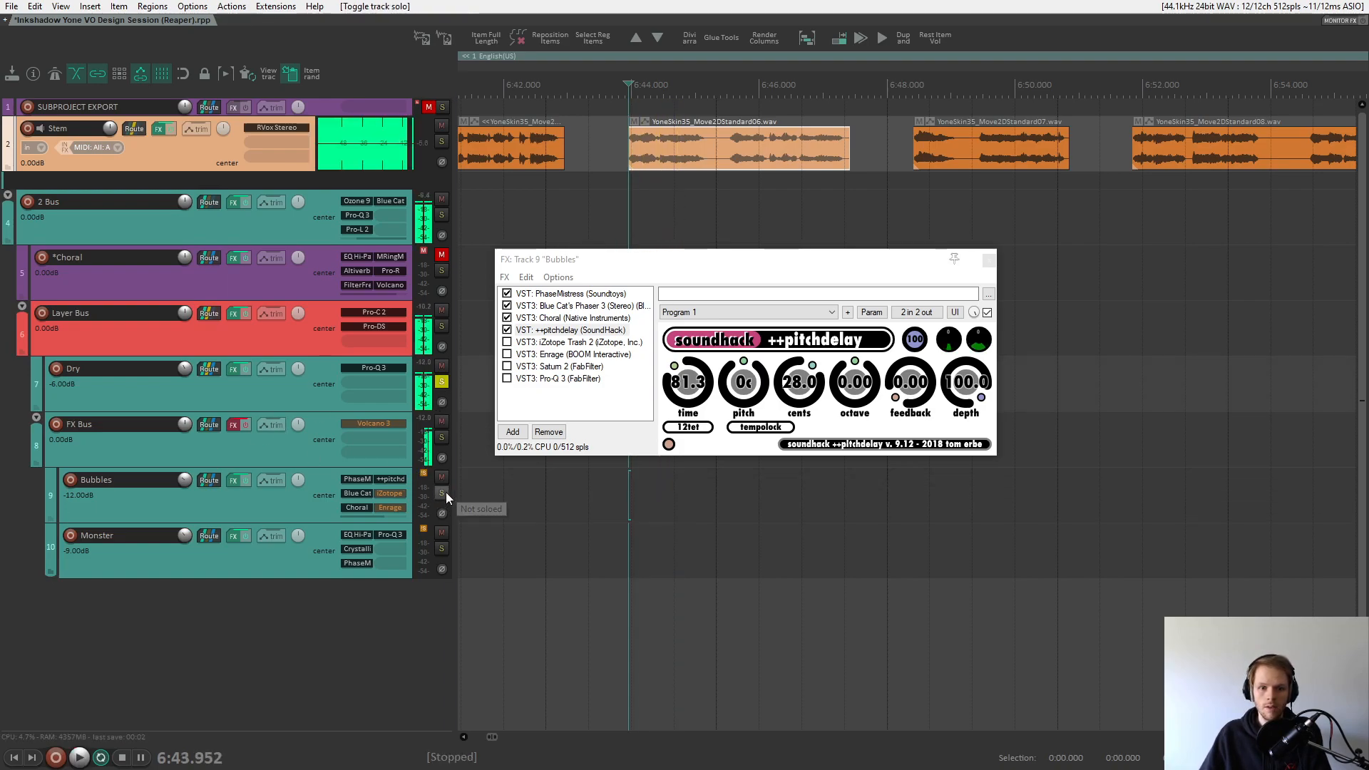
{"action": "left_click", "coordinate": [442, 382]}
{"action": "key", "text": "space"}
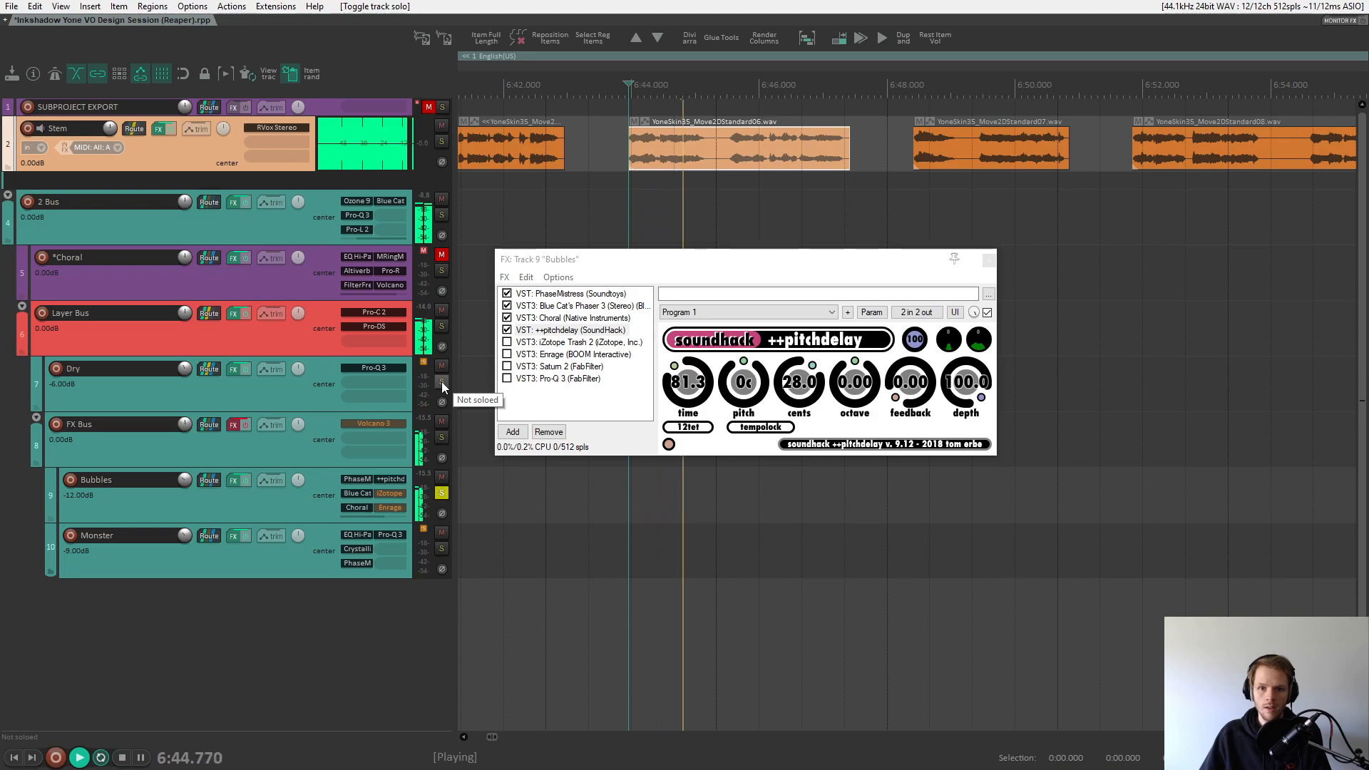
{"action": "key", "text": "space"}
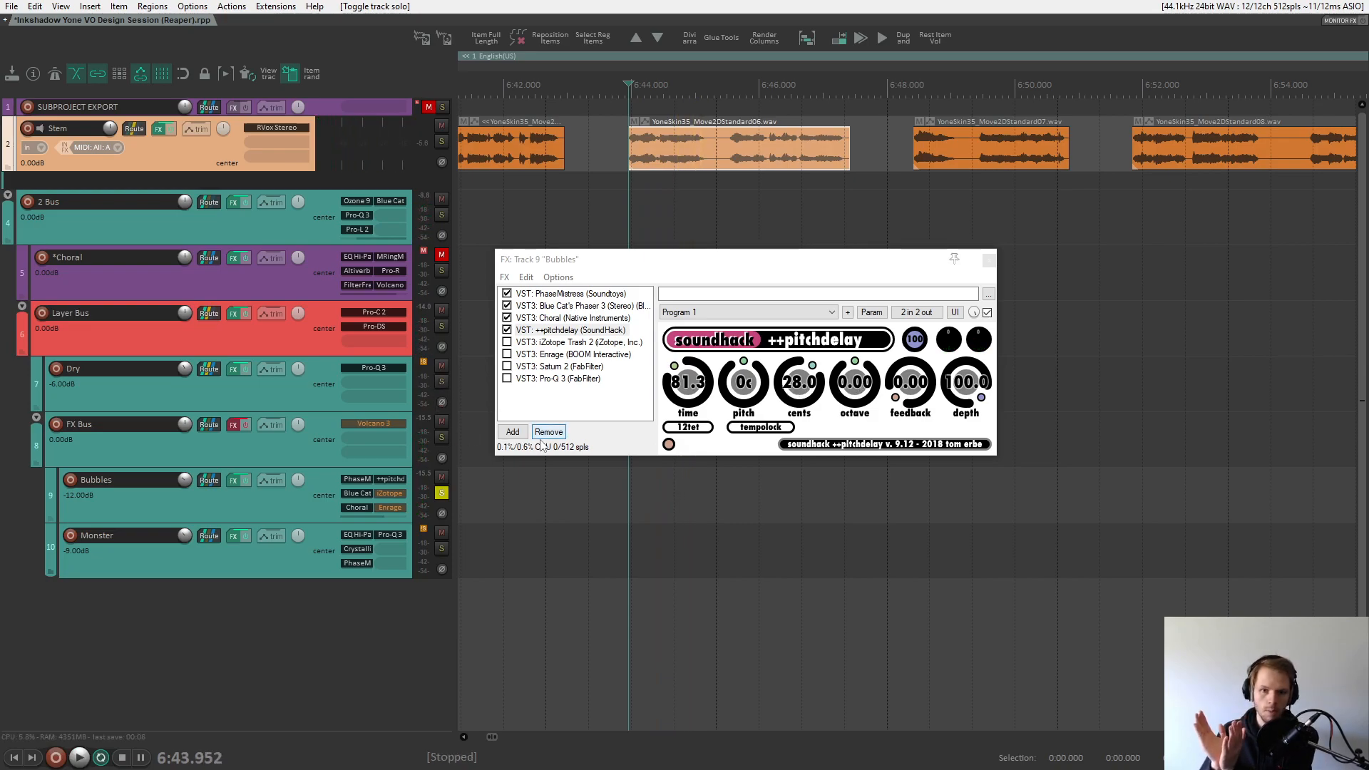
{"action": "left_click", "coordinate": [549, 354]}
{"action": "left_click", "coordinate": [526, 241]}
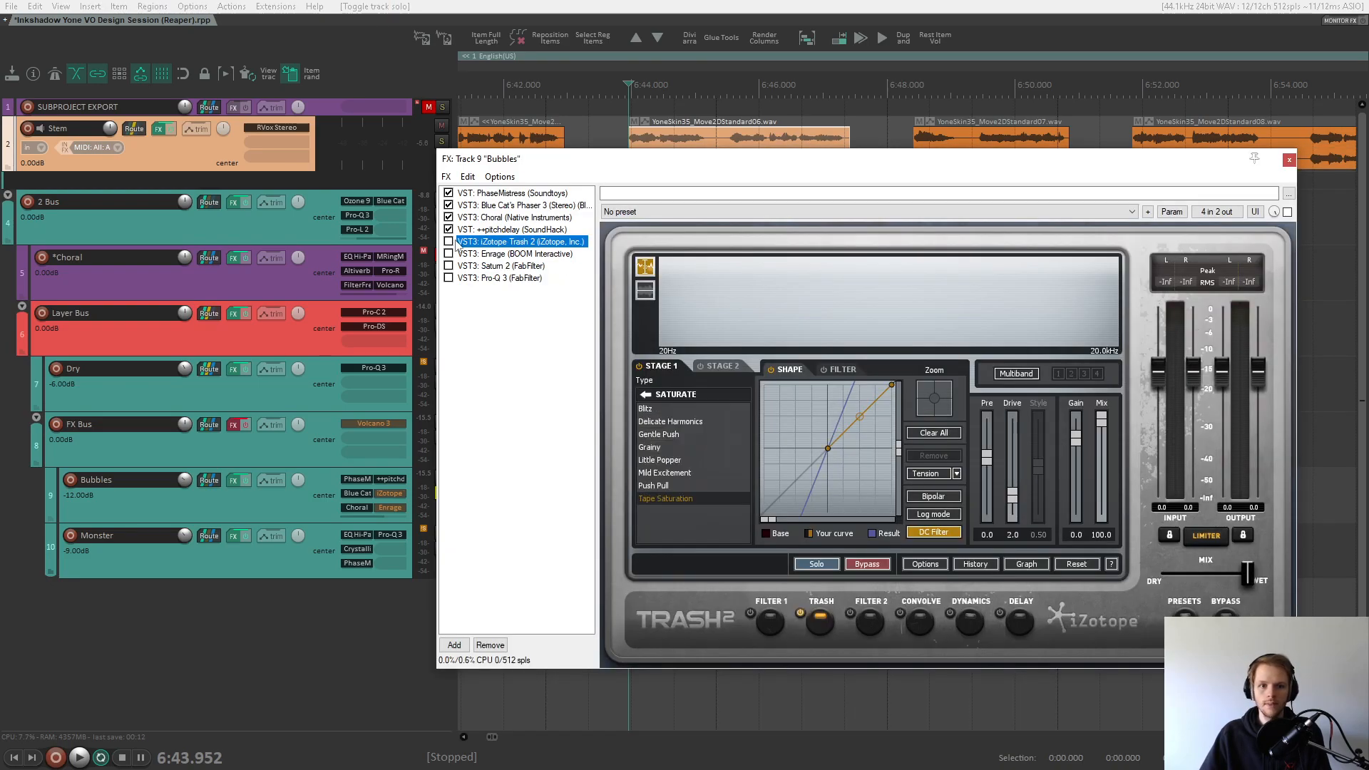
{"action": "left_click", "coordinate": [449, 241]}
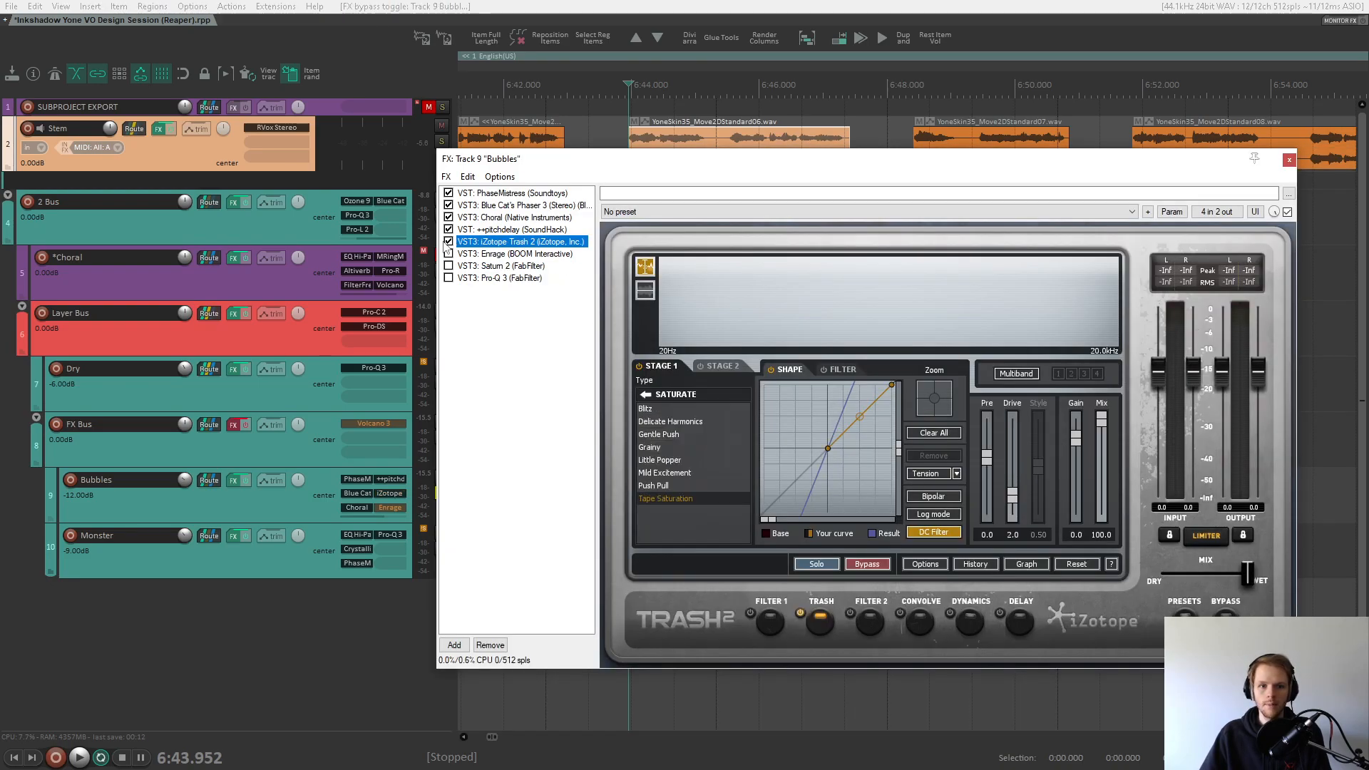
{"action": "left_click", "coordinate": [822, 618]}
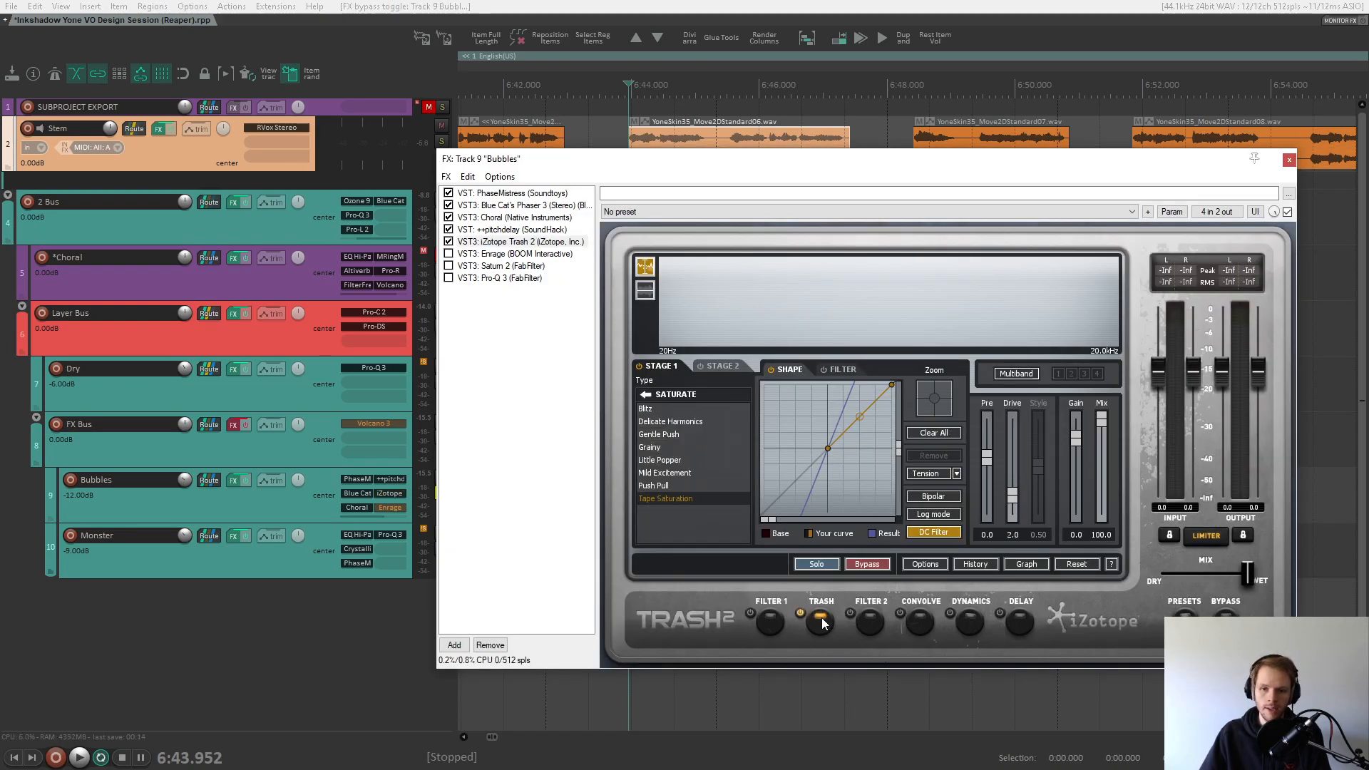
{"action": "left_click_drag", "start_coordinate": [685, 175], "coordinate": [732, 244]}
{"action": "key", "text": "space"}
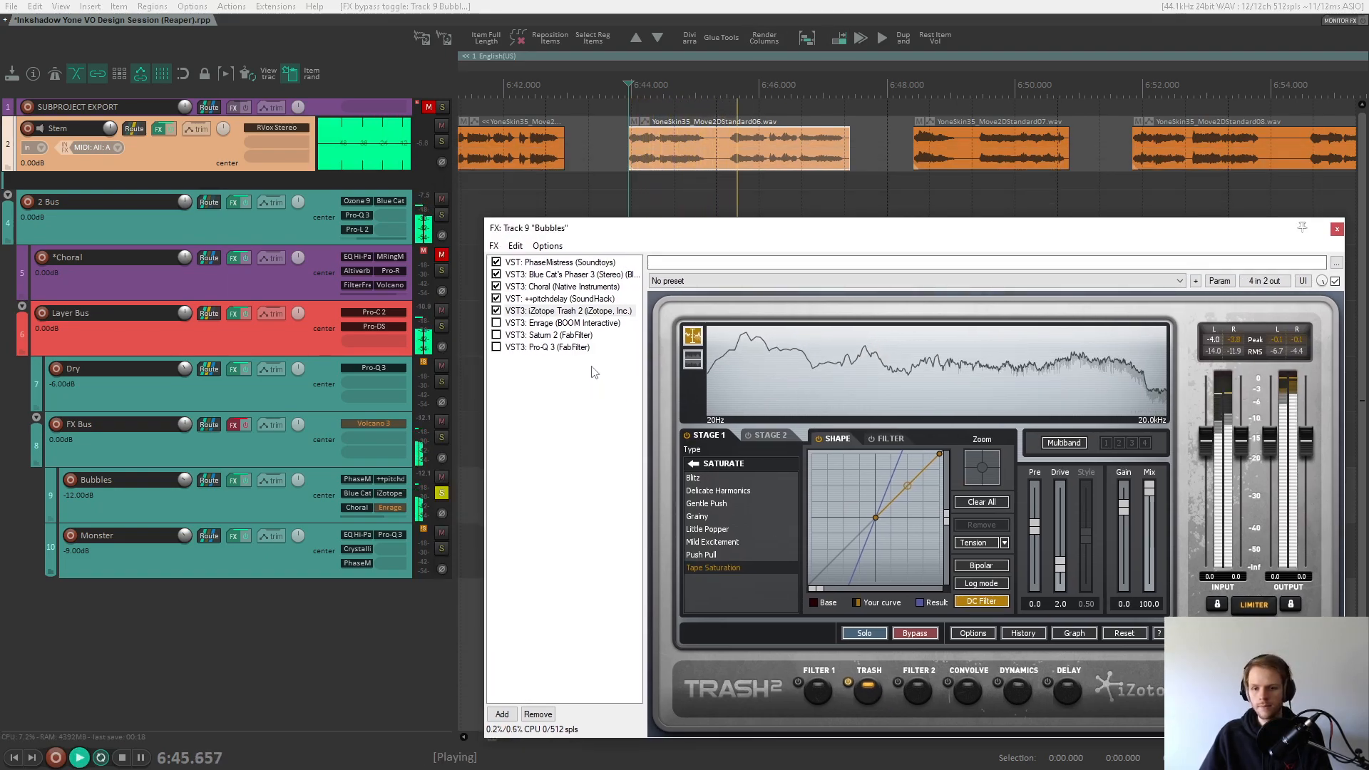
{"action": "key", "text": "space"}
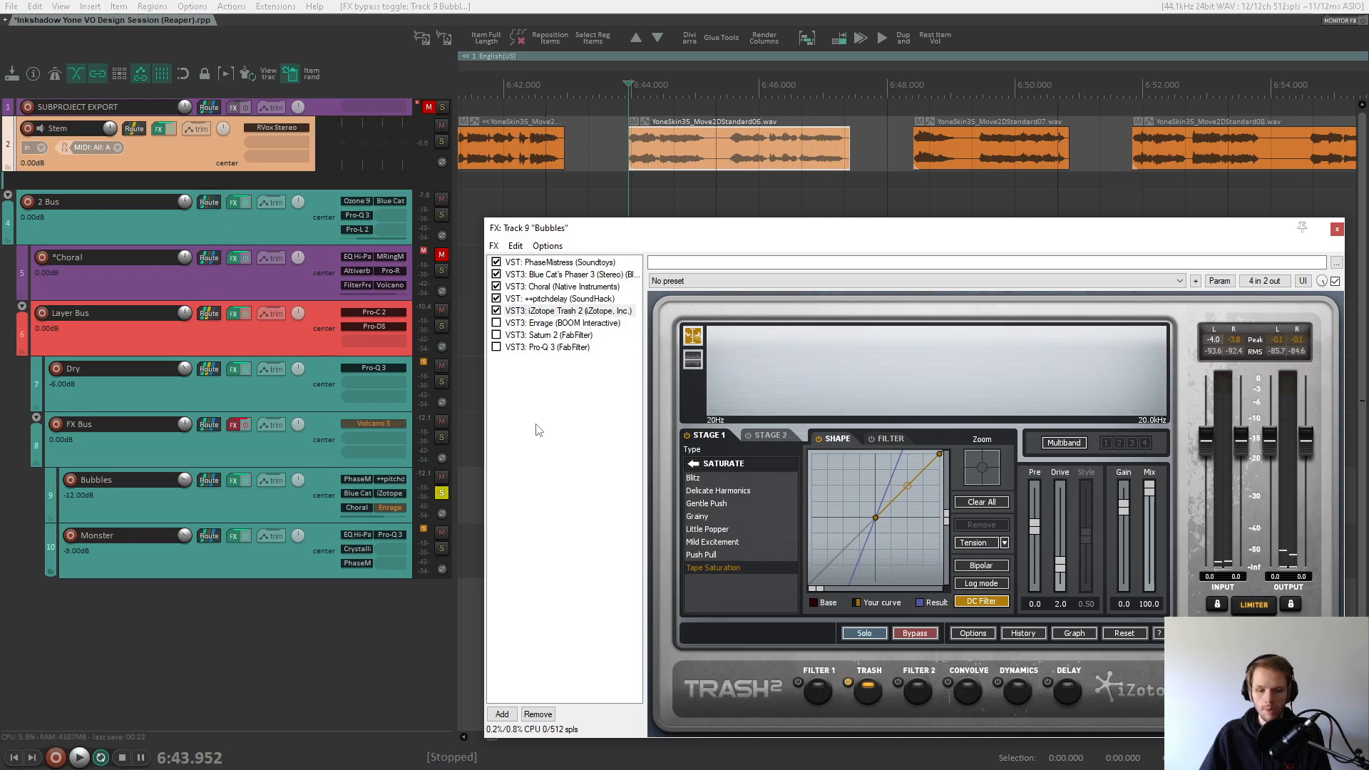
{"action": "left_click", "coordinate": [496, 322]}
- Show Enrage's settings in the Bubbles chain and audition it
{"action": "left_click", "coordinate": [562, 323]}
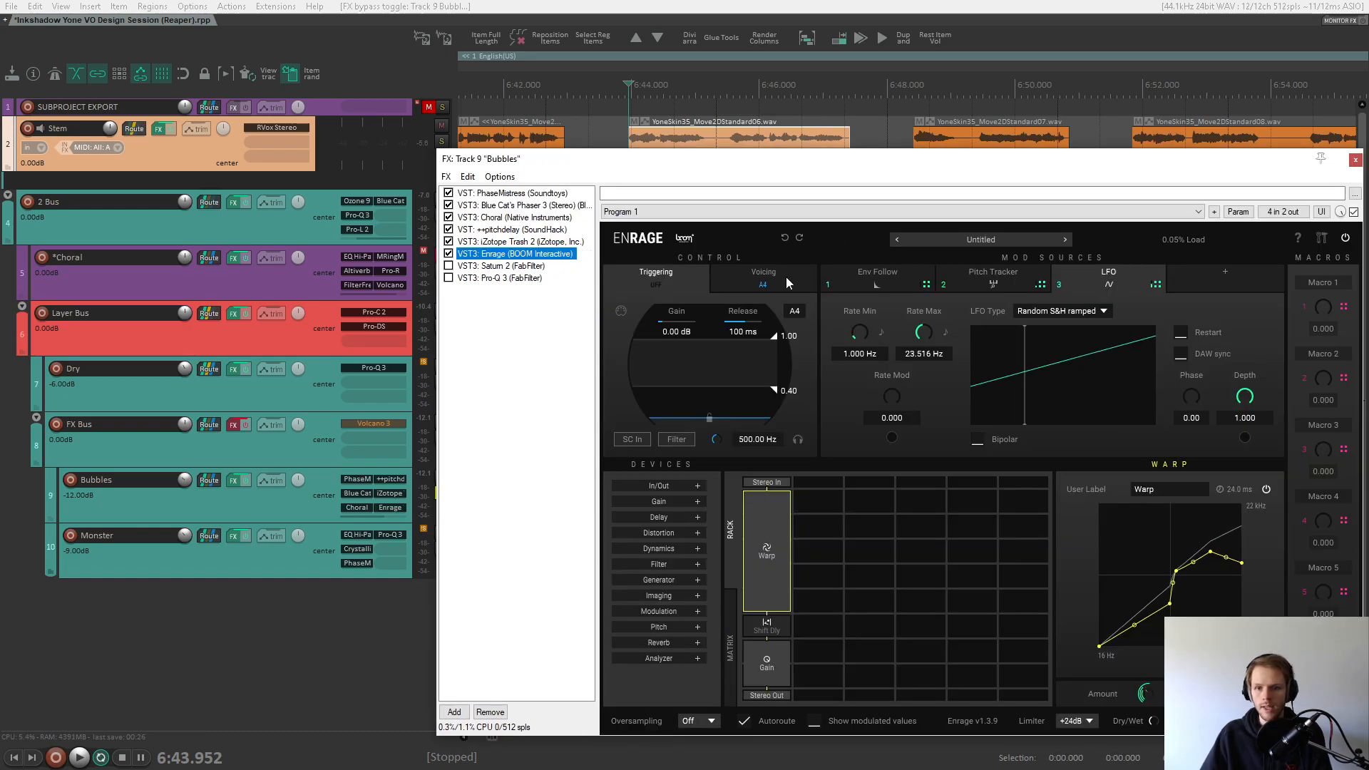
{"action": "left_click_drag", "start_coordinate": [868, 159], "coordinate": [864, 145]}
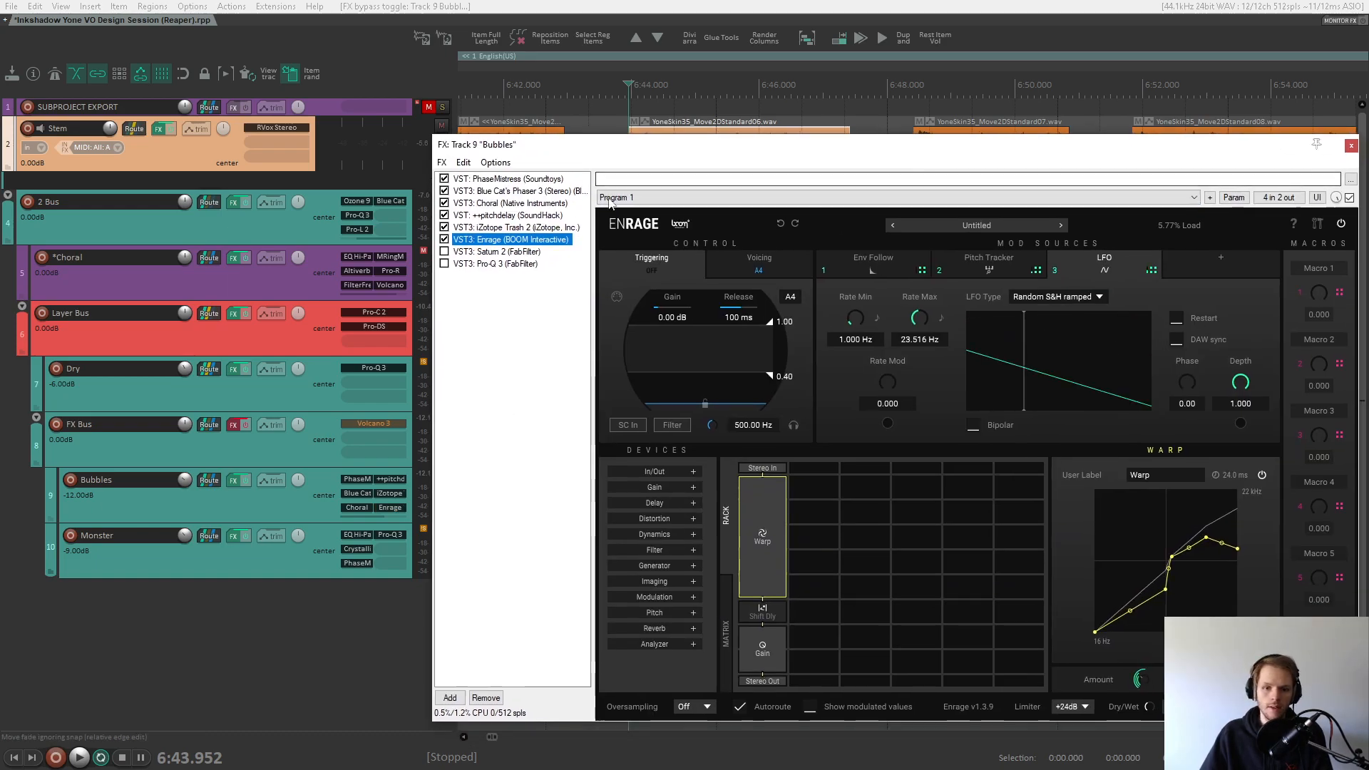
{"action": "left_click_drag", "start_coordinate": [675, 147], "coordinate": [656, 169]}
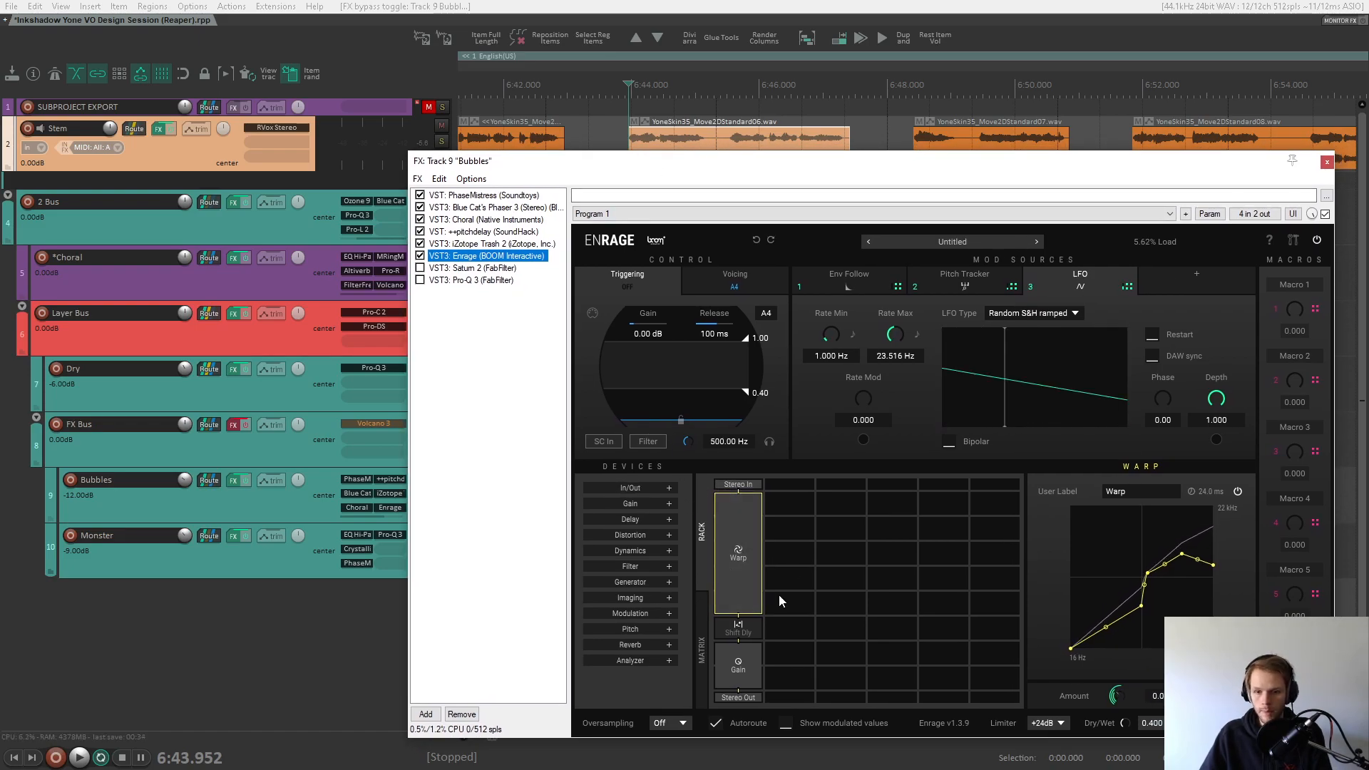
{"action": "left_click", "coordinate": [818, 6]}
{"action": "key", "text": "space"}
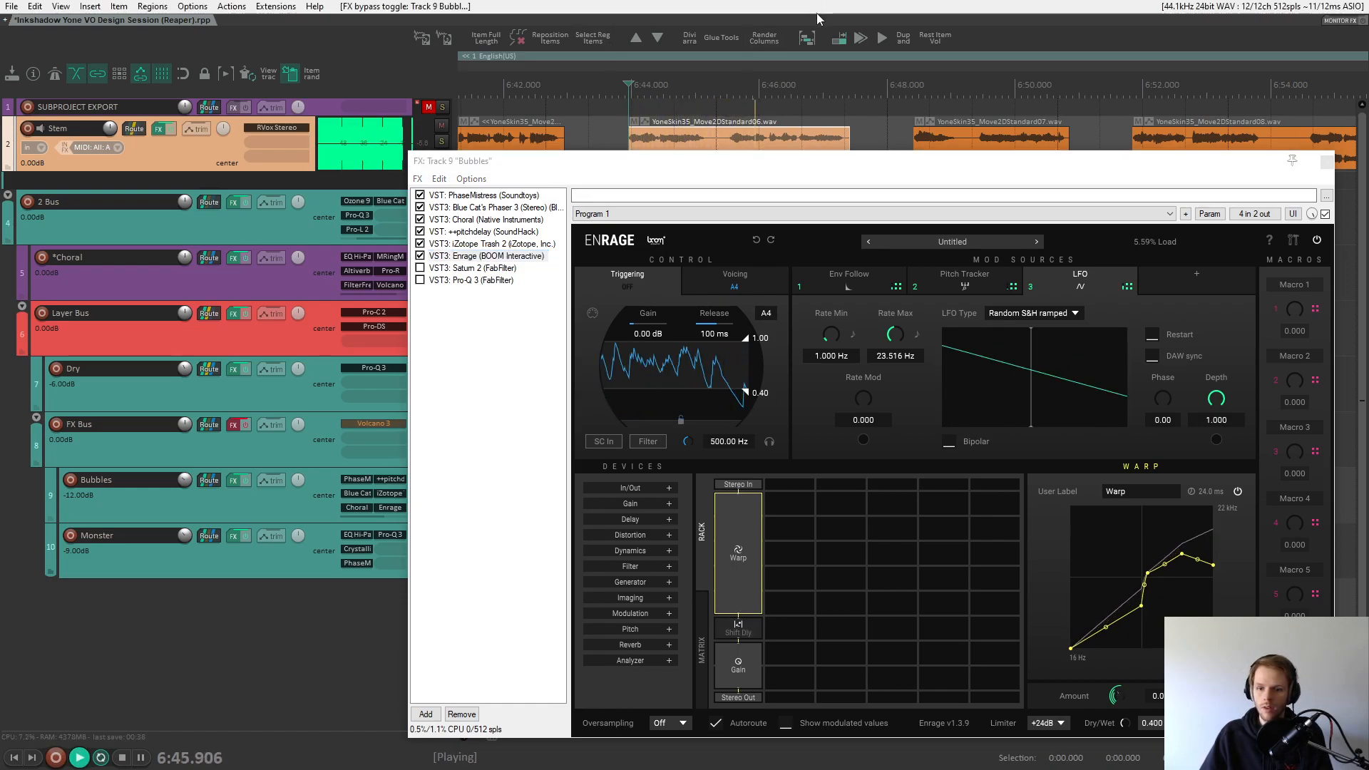
{"action": "key", "text": "space"}
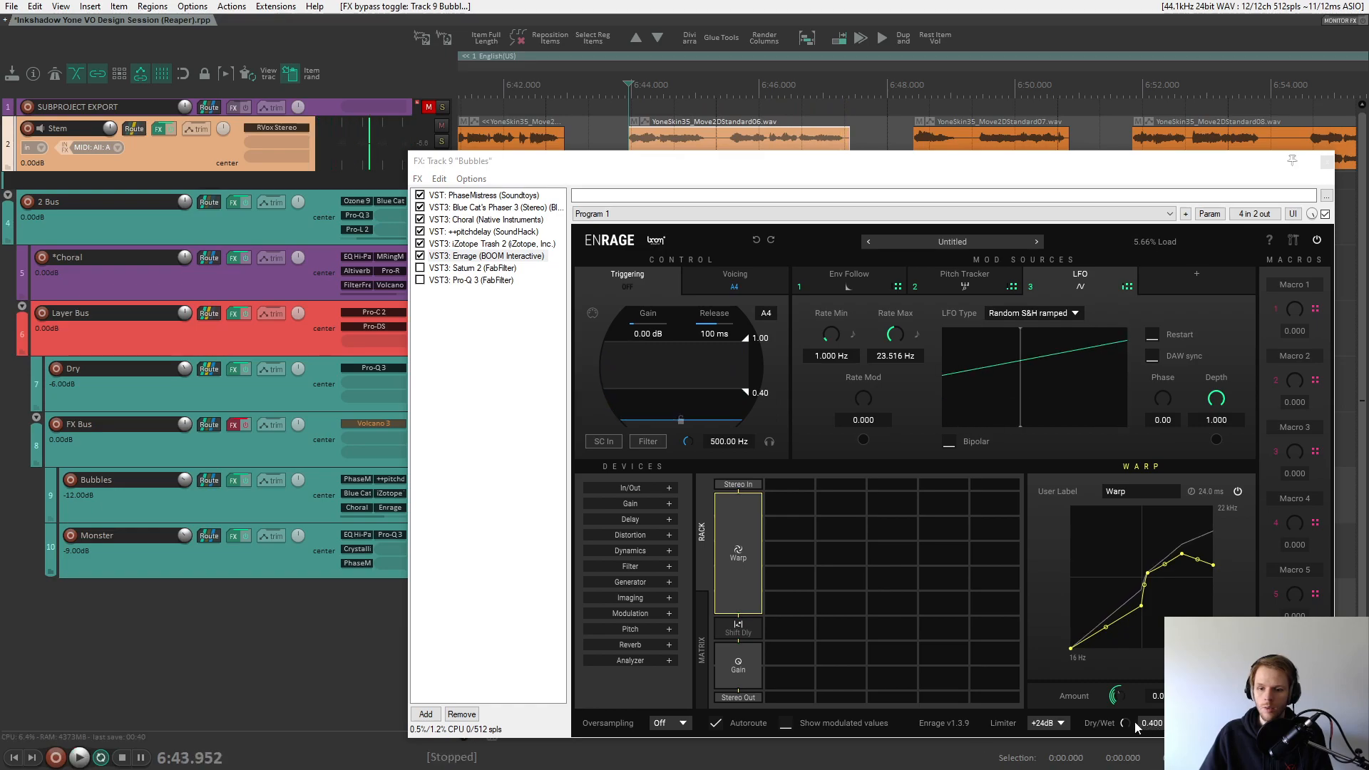
- Audition Enrage at Dry/Wet 1.000, then browse its Env Follow, Pitch Tracker and LFO sources
{"action": "double_click", "coordinate": [1126, 724]}
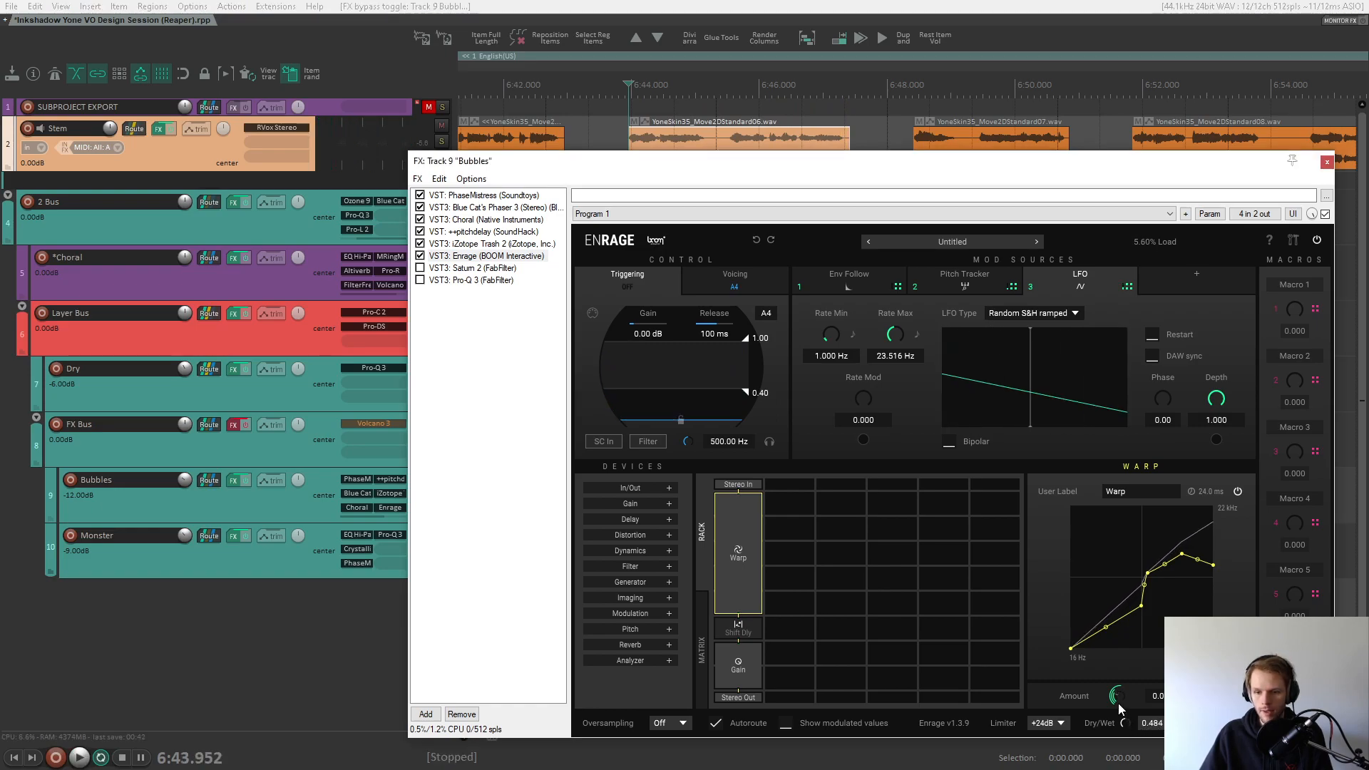
{"action": "key", "text": "space"}
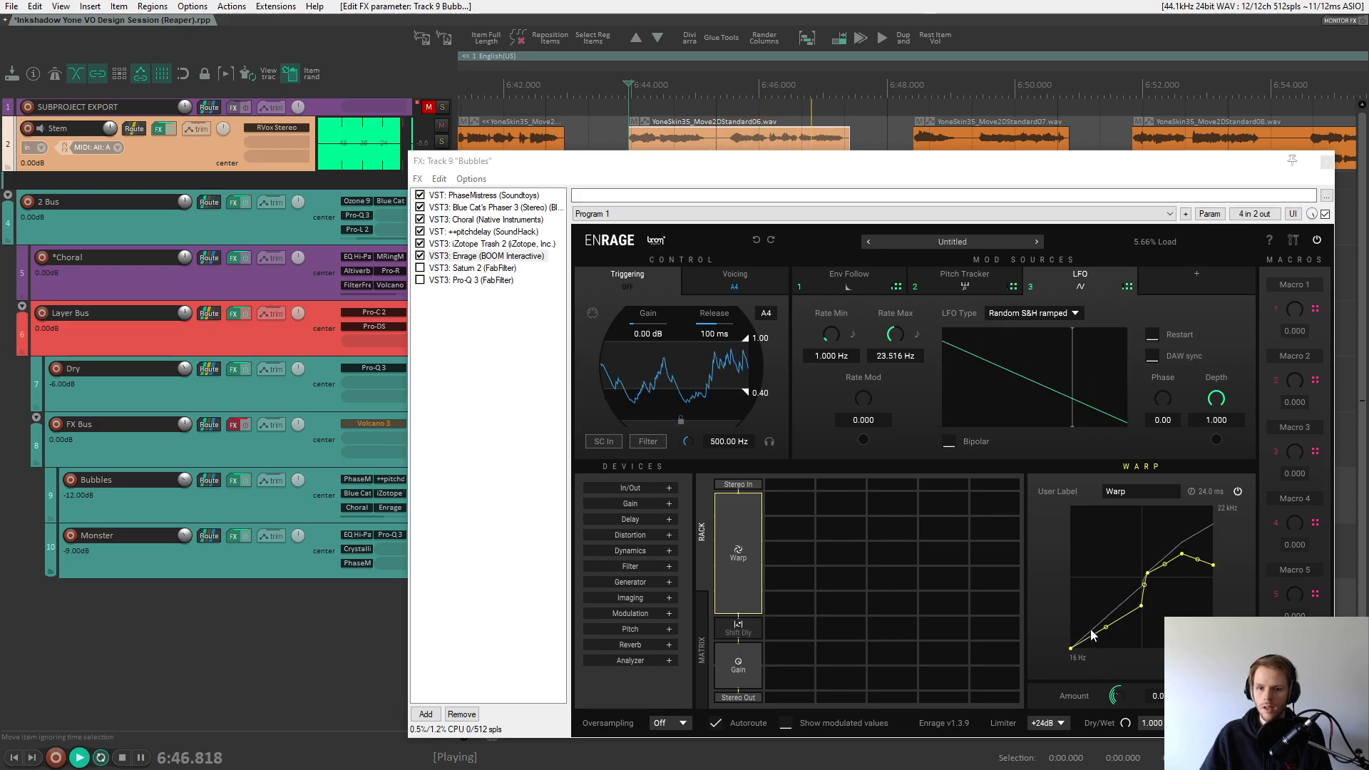
{"action": "key", "text": "space"}
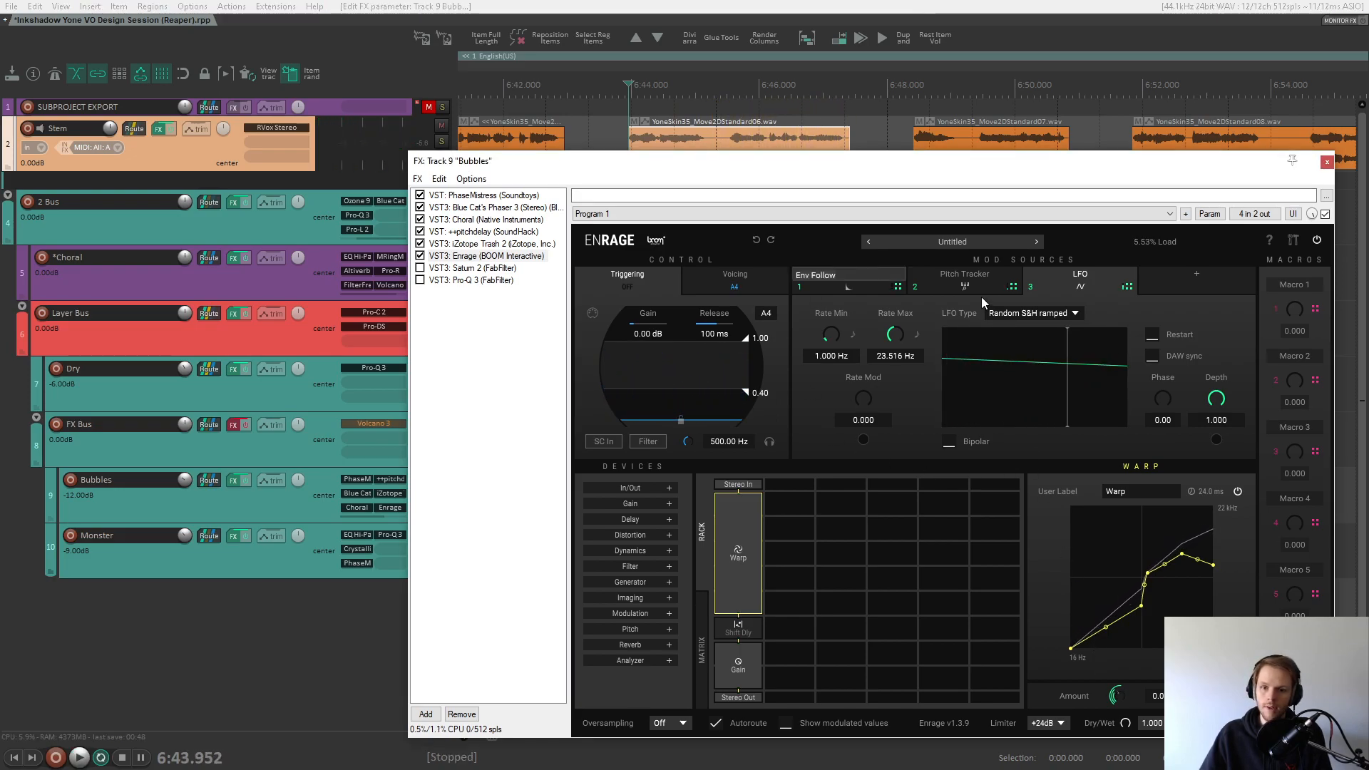
{"action": "left_click", "coordinate": [870, 284]}
{"action": "left_click", "coordinate": [971, 287]}
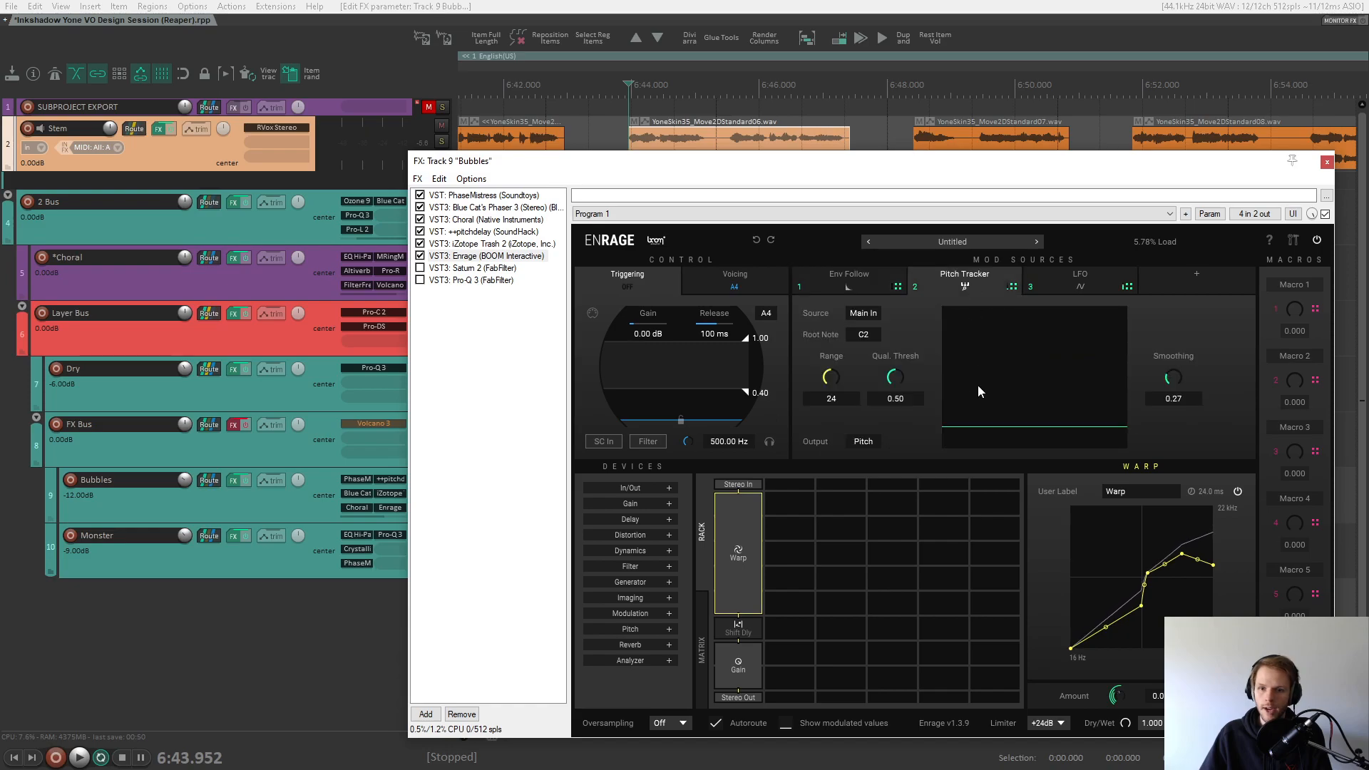
{"action": "left_click", "coordinate": [1087, 288]}
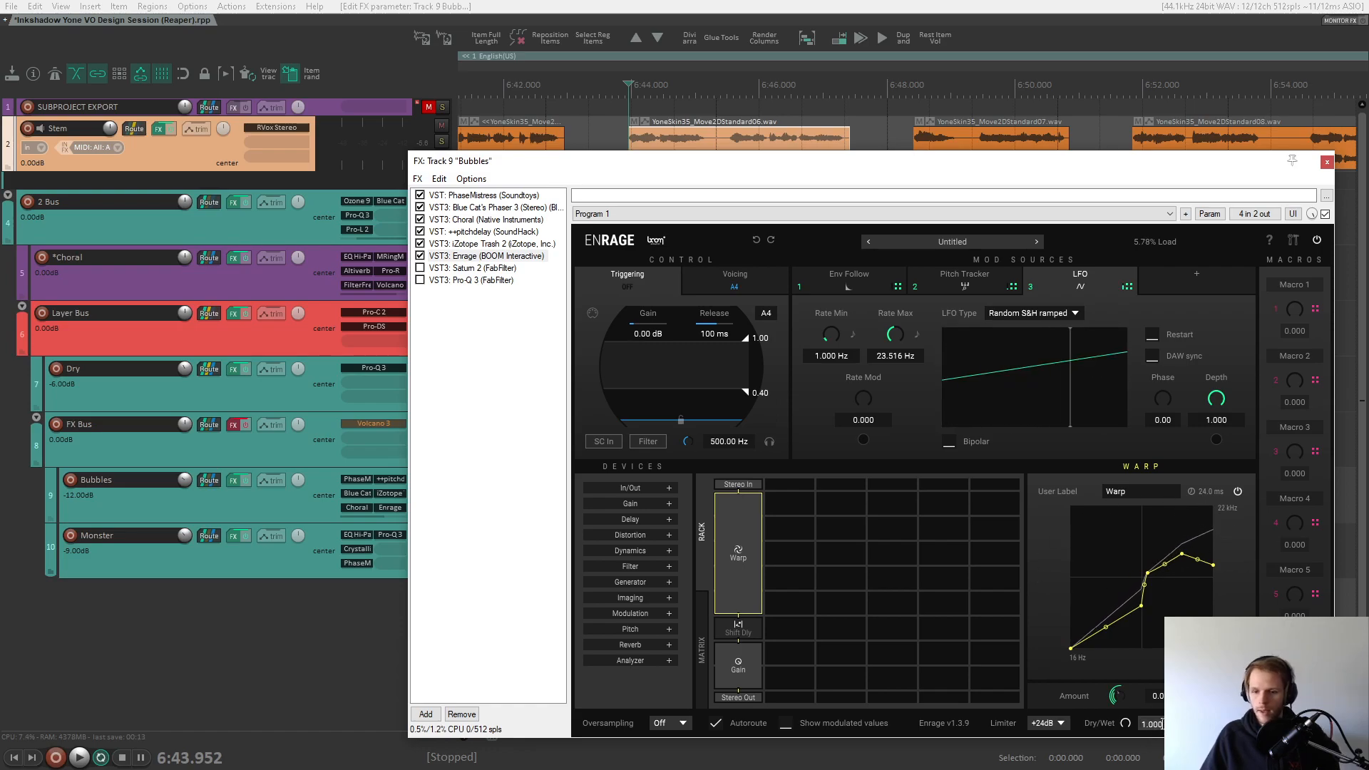
- Set Enrage's Dry/Wet to 0.400 and audition the result
{"action": "left_click_drag", "start_coordinate": [1163, 724], "coordinate": [1103, 726]}
{"action": "key", "text": "BackSpace"}
{"action": "type", "text": "0.4"}
{"action": "key", "text": "Return"}
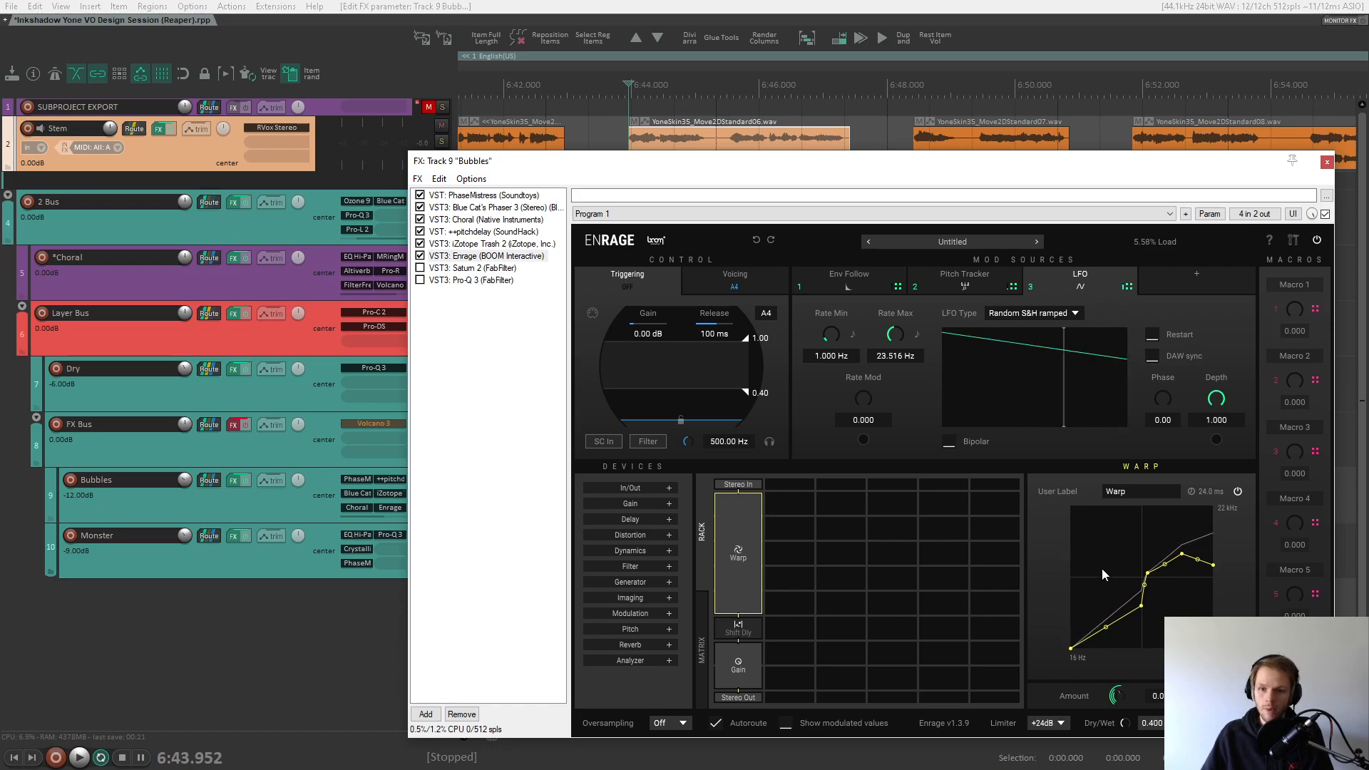
{"action": "left_click", "coordinate": [723, 6]}
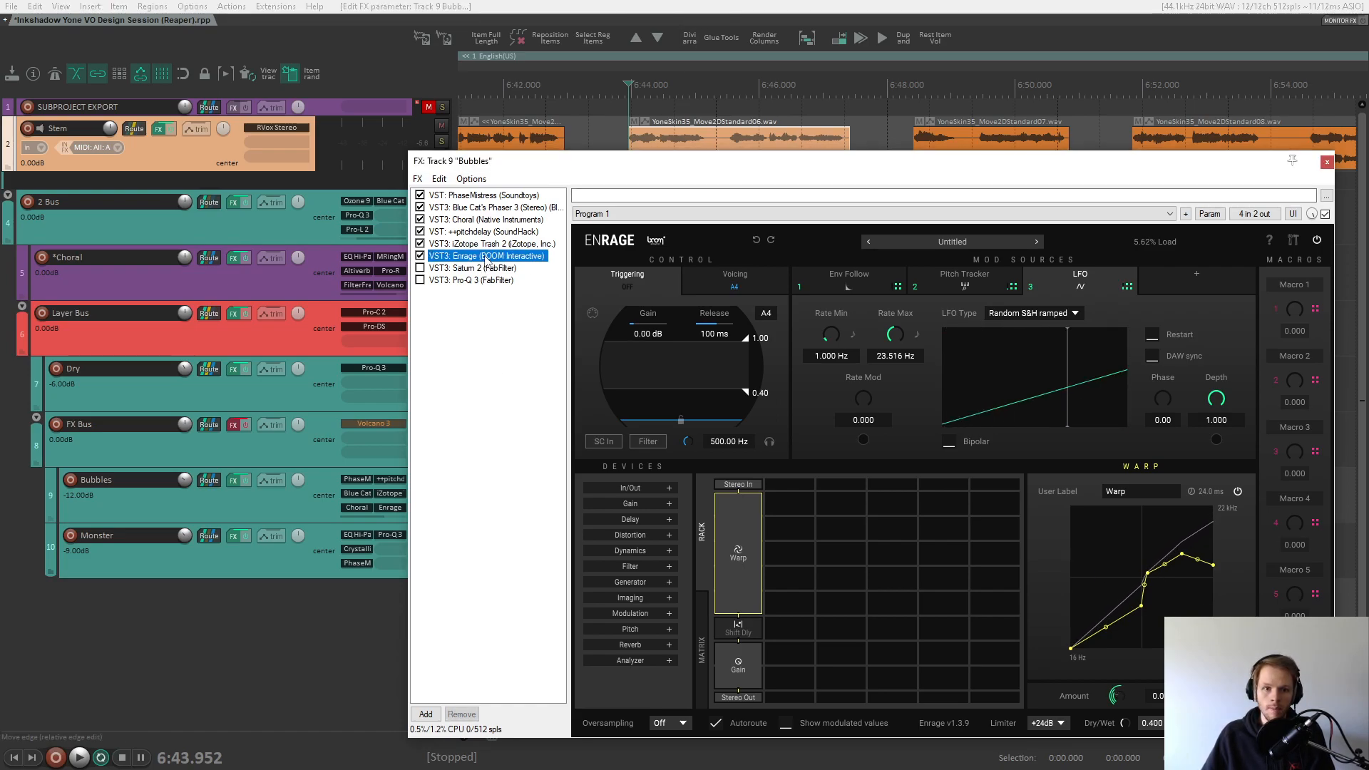
{"action": "key", "text": "space"}
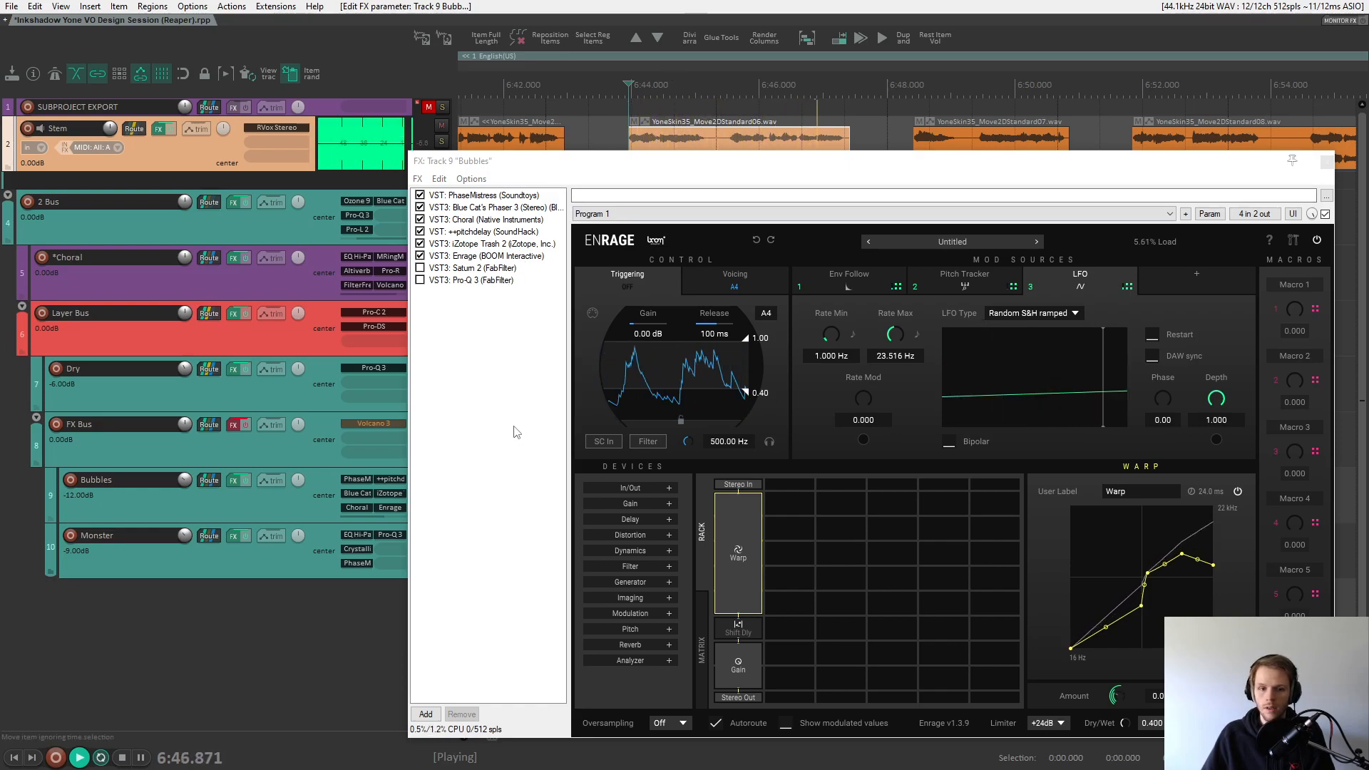
{"action": "key", "text": "space"}
- Enable Saturn 2 and Pro-Q 3 on Bubbles and audition the full chain
{"action": "left_click", "coordinate": [420, 269]}
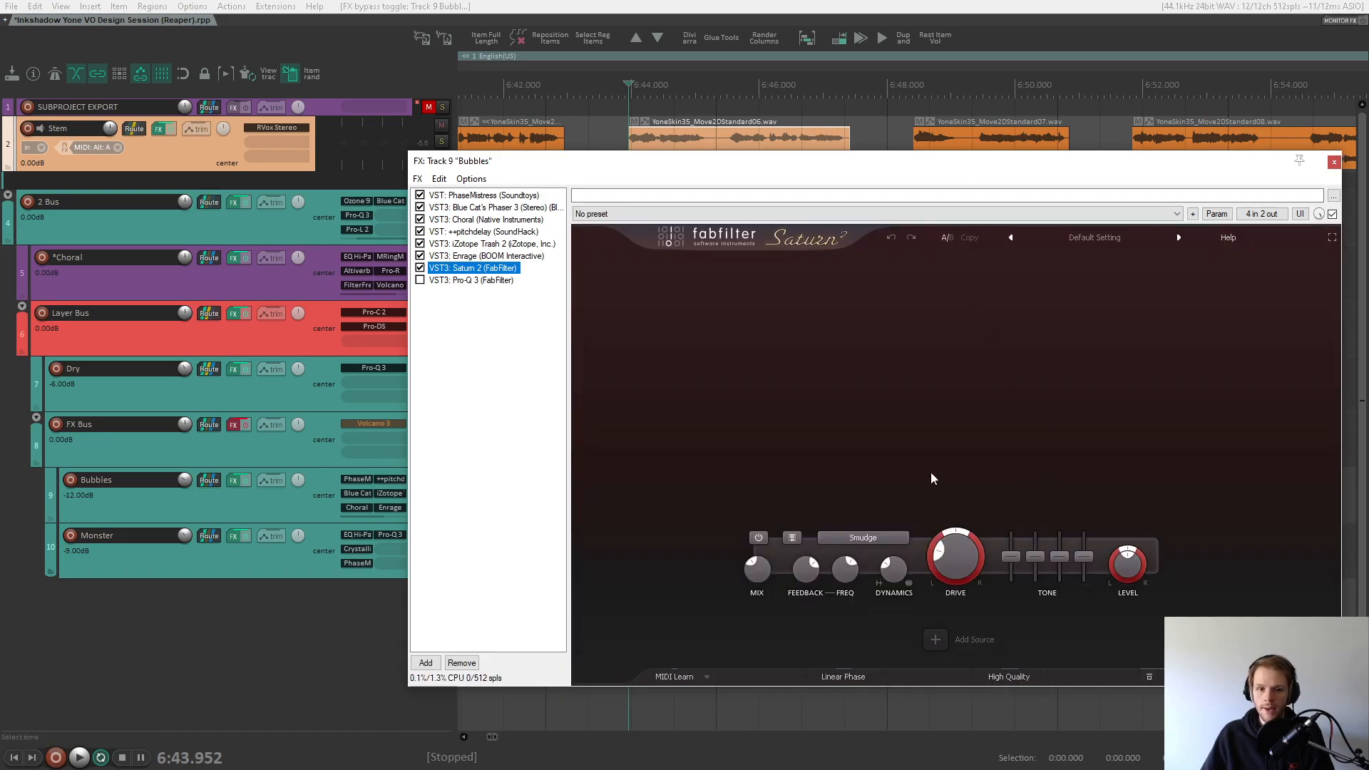
{"action": "left_click", "coordinate": [420, 280]}
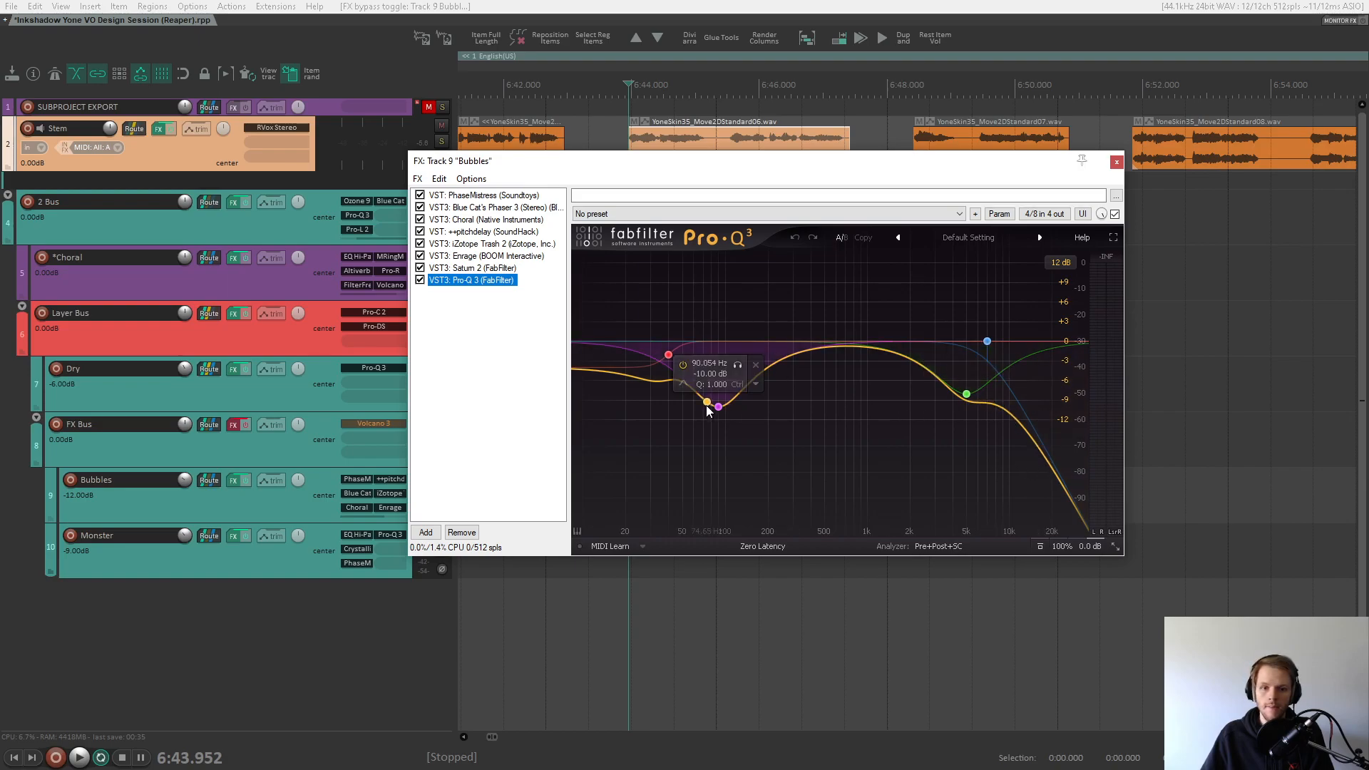
{"action": "left_click_drag", "start_coordinate": [749, 168], "coordinate": [810, 265]}
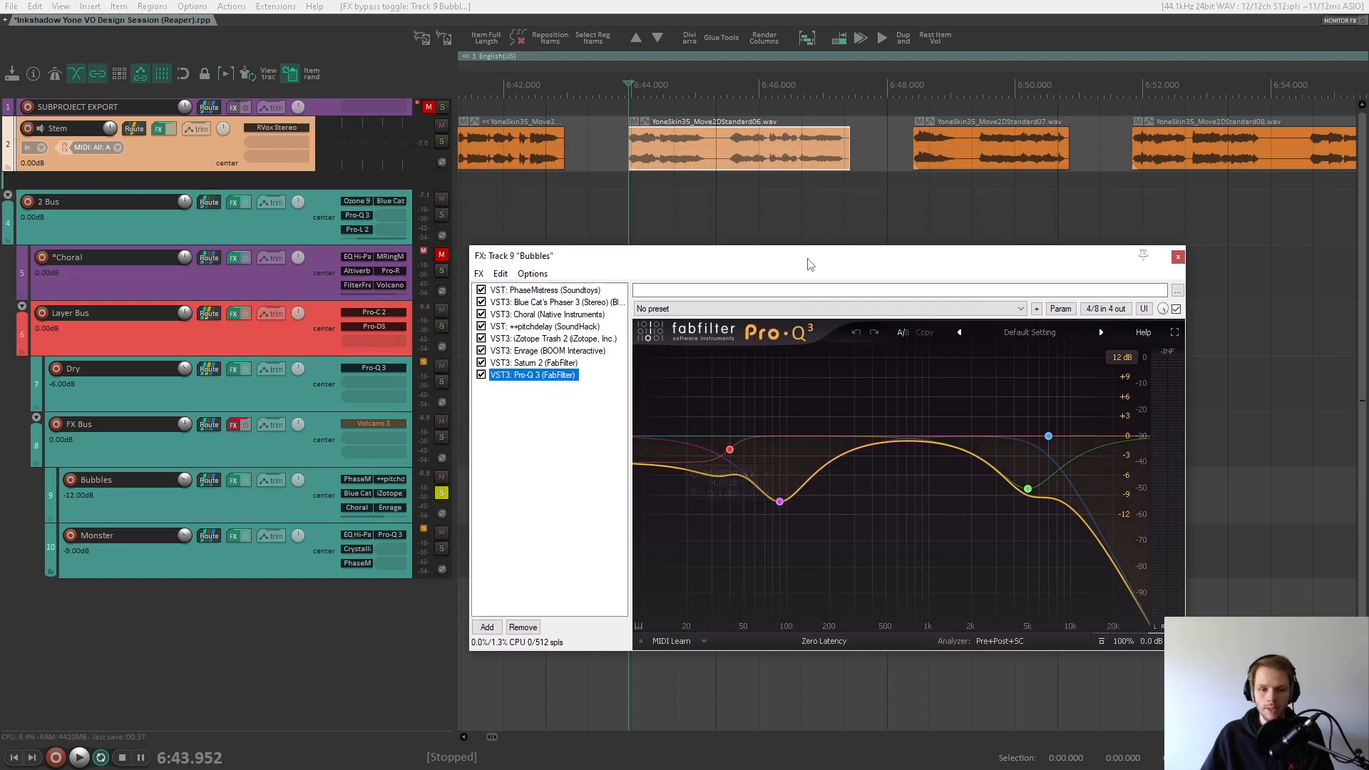
{"action": "key", "text": "space"}
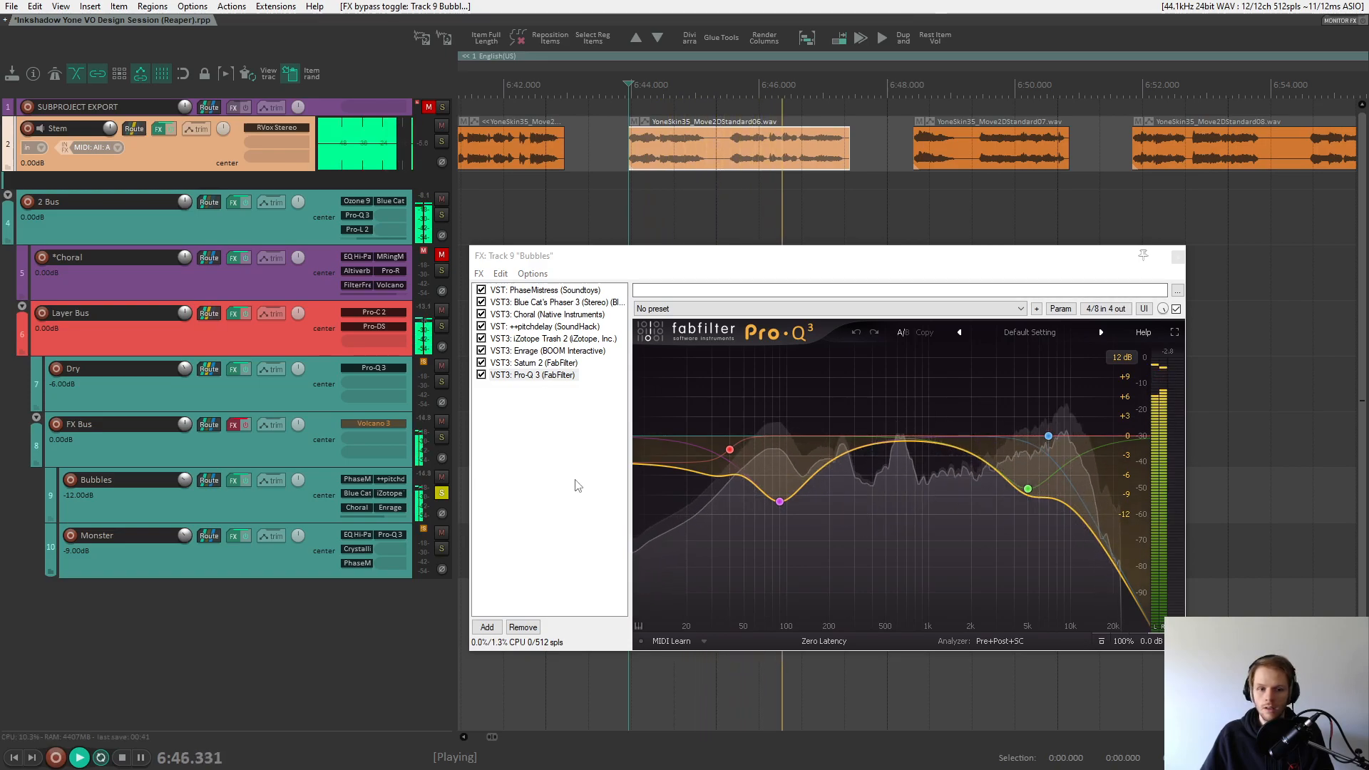
{"action": "key", "text": "space"}
- Close the Bubbles effects chain and solo Monster in place of Bubbles
{"action": "left_click", "coordinate": [567, 453]}
{"action": "key", "text": "Escape"}
{"action": "left_click", "coordinate": [446, 493]}
{"action": "left_click", "coordinate": [441, 493]}
{"action": "left_click", "coordinate": [443, 549]}
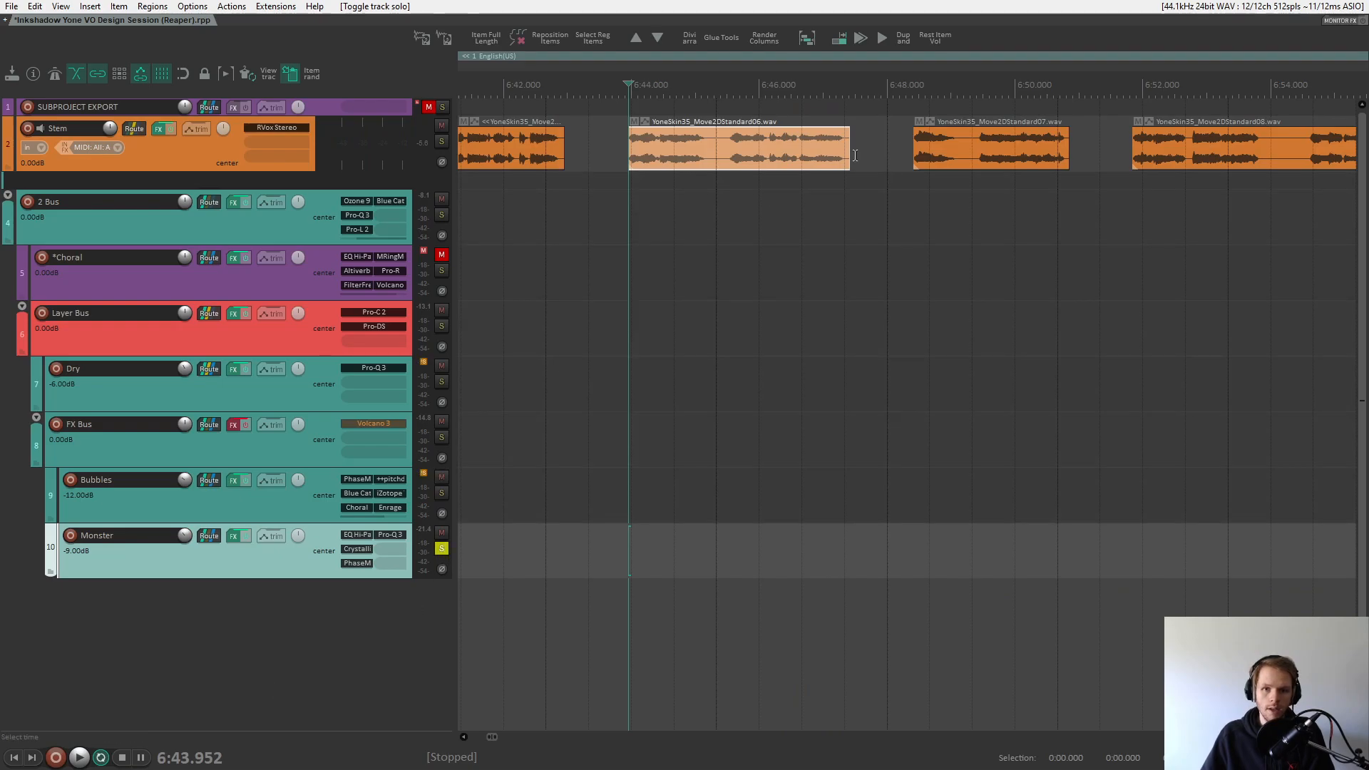
- Open Monster's effects chain at clip 07, review Crystallizer and EQ Hi-Pass, and select PhaseMistress and Pro-Q 3
{"action": "key", "text": "ctrl+Right"}
{"action": "scroll", "coordinate": [870, 181], "scroll_direction": "right", "scroll_amount": 3}
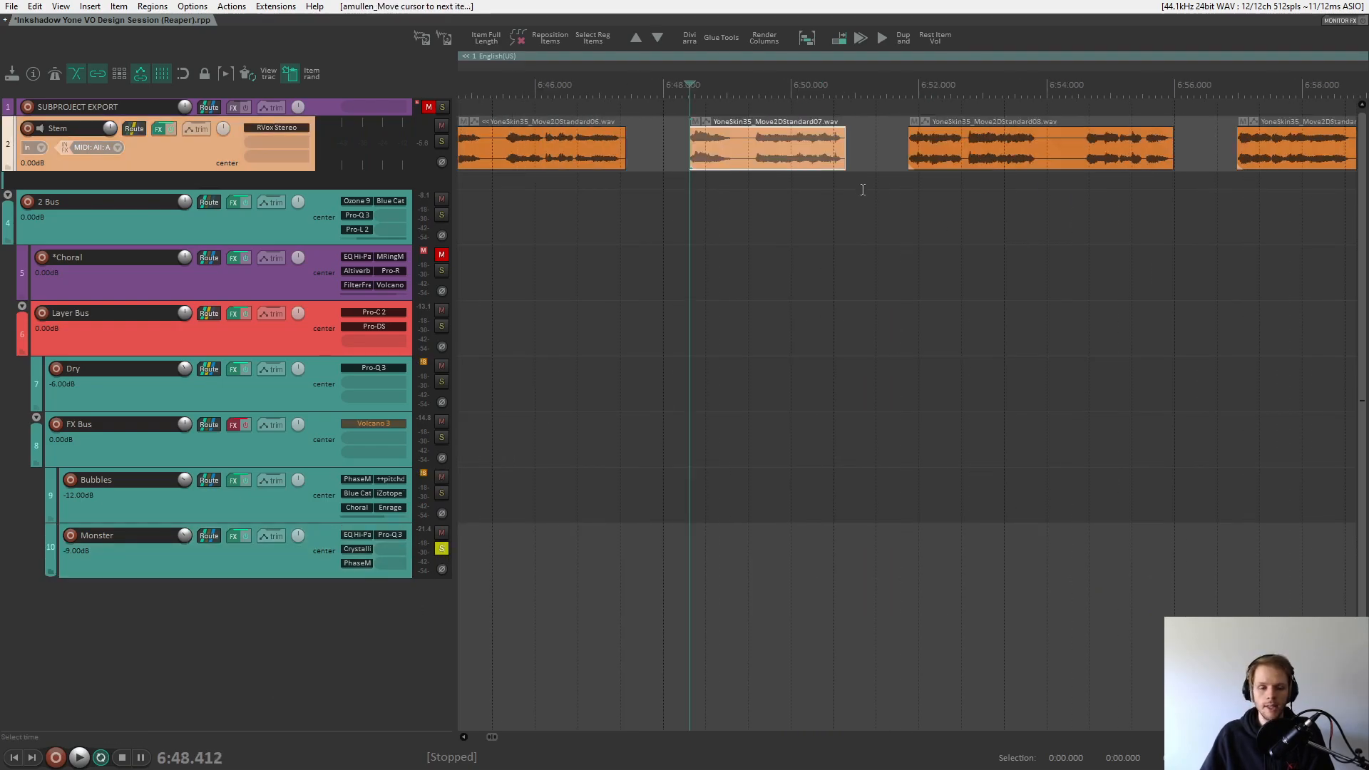
{"action": "left_click", "coordinate": [234, 540]}
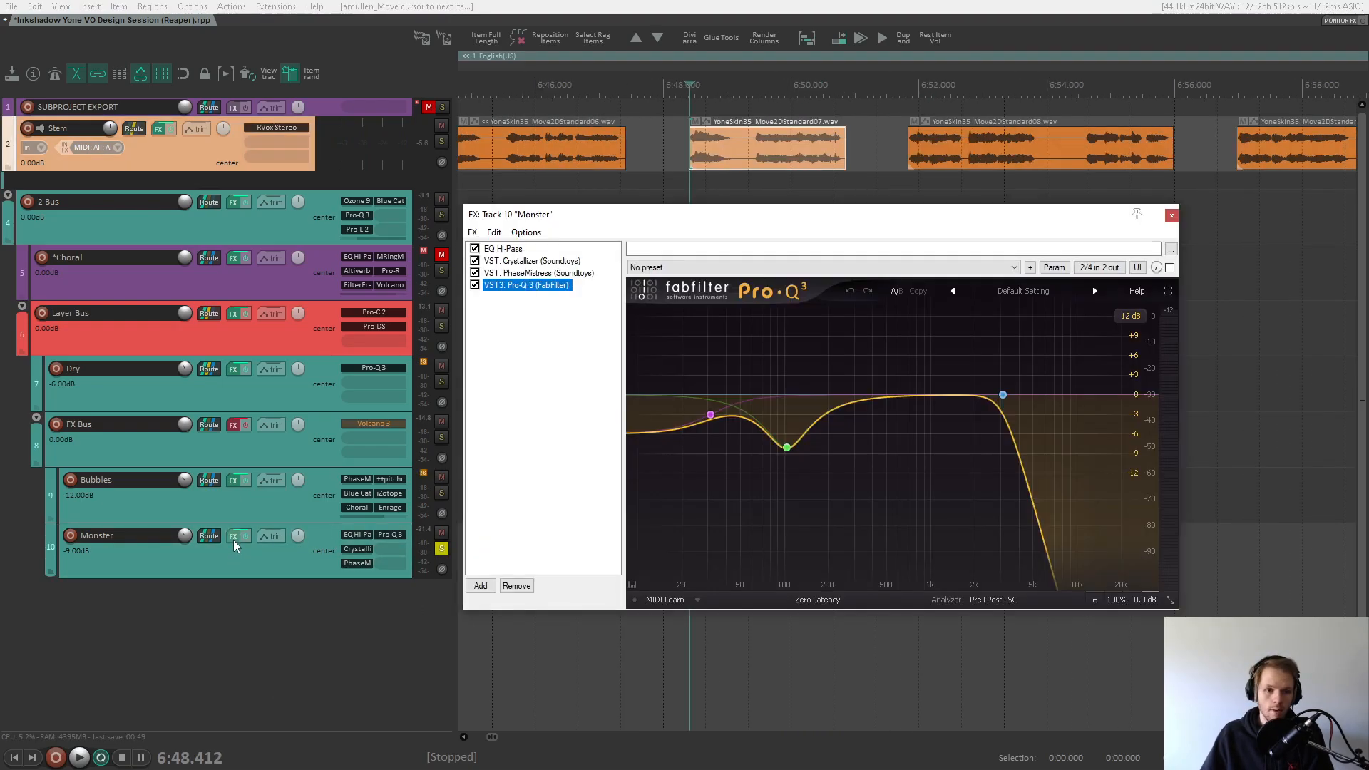
{"action": "left_click_drag", "start_coordinate": [749, 223], "coordinate": [888, 260]}
{"action": "left_click", "coordinate": [656, 297]}
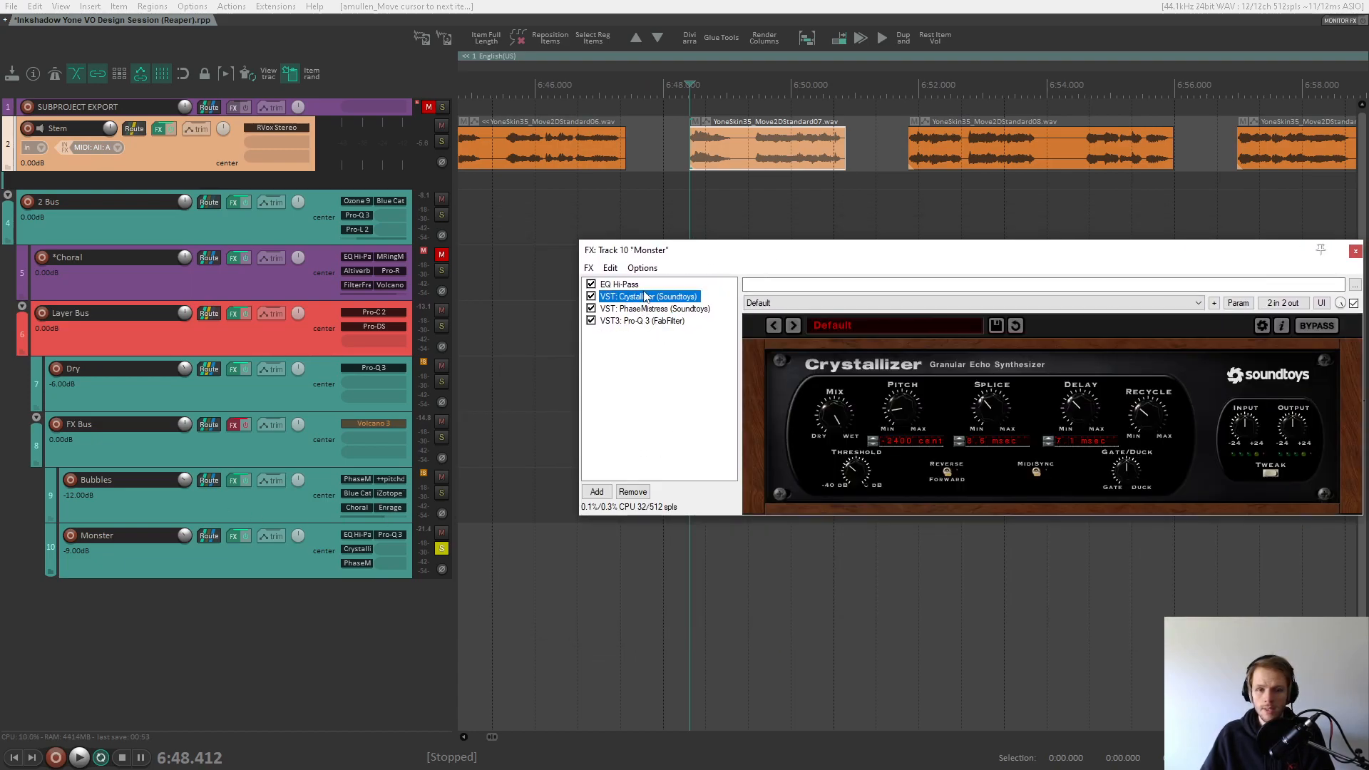
{"action": "left_click", "coordinate": [637, 286]}
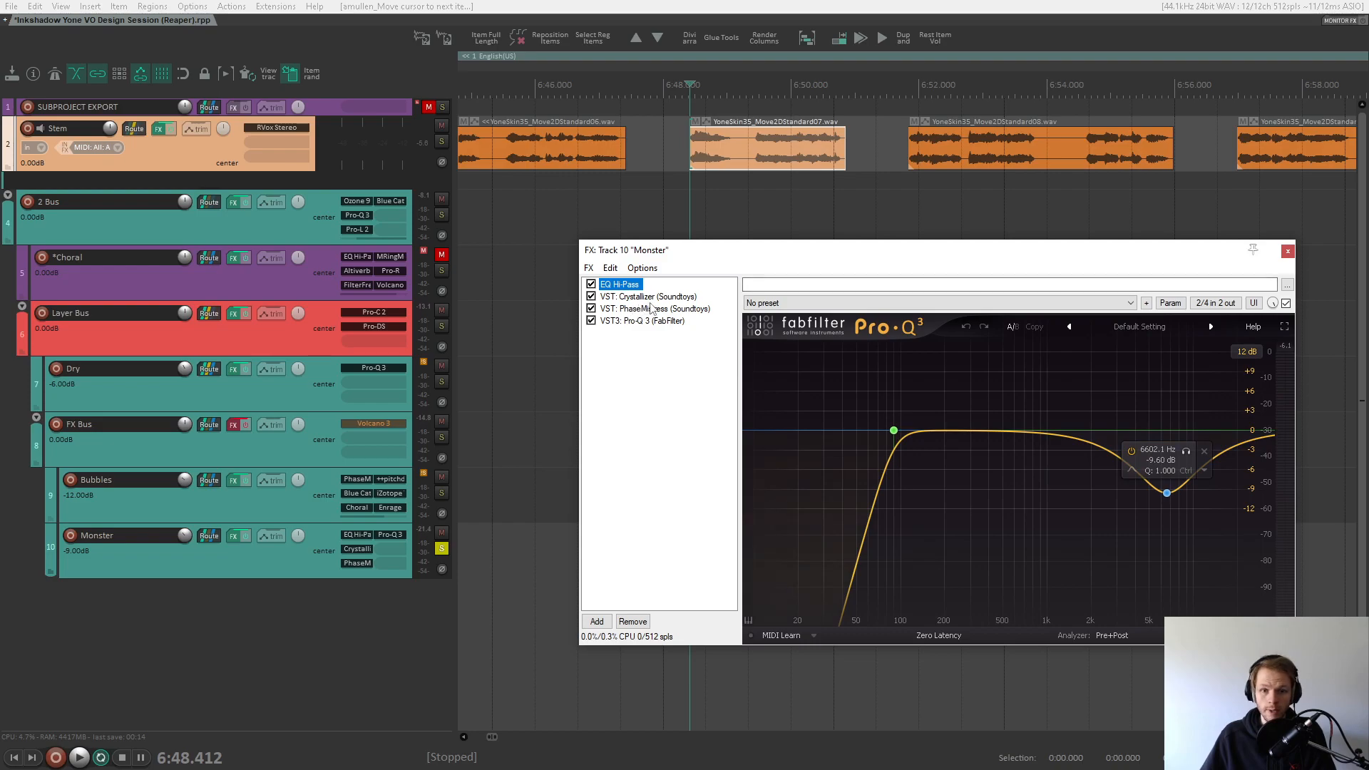
{"action": "left_click", "coordinate": [627, 296]}
{"action": "left_click_drag", "start_coordinate": [651, 338], "coordinate": [632, 305]}
{"action": "key", "text": "ctrl+b"}
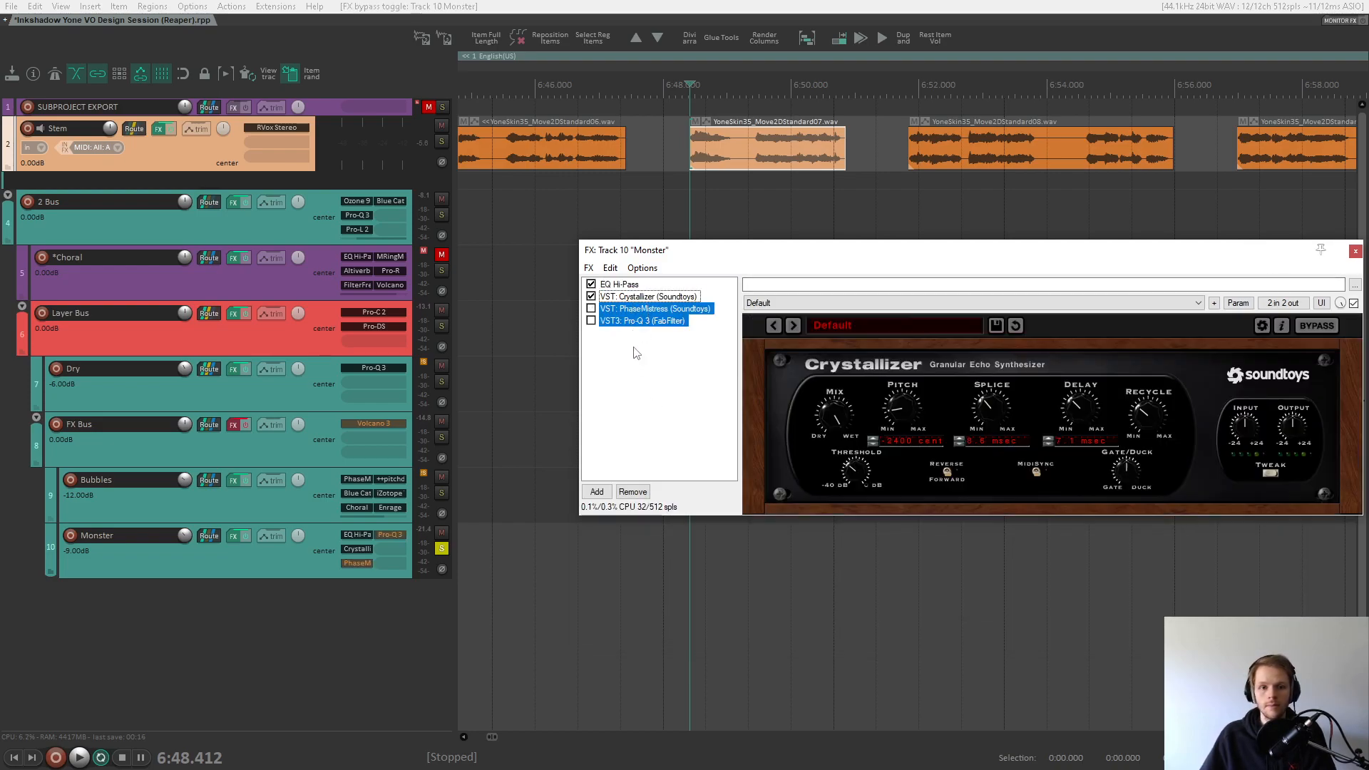
{"action": "left_click", "coordinate": [641, 298]}
{"action": "left_click_drag", "start_coordinate": [959, 253], "coordinate": [918, 264]}
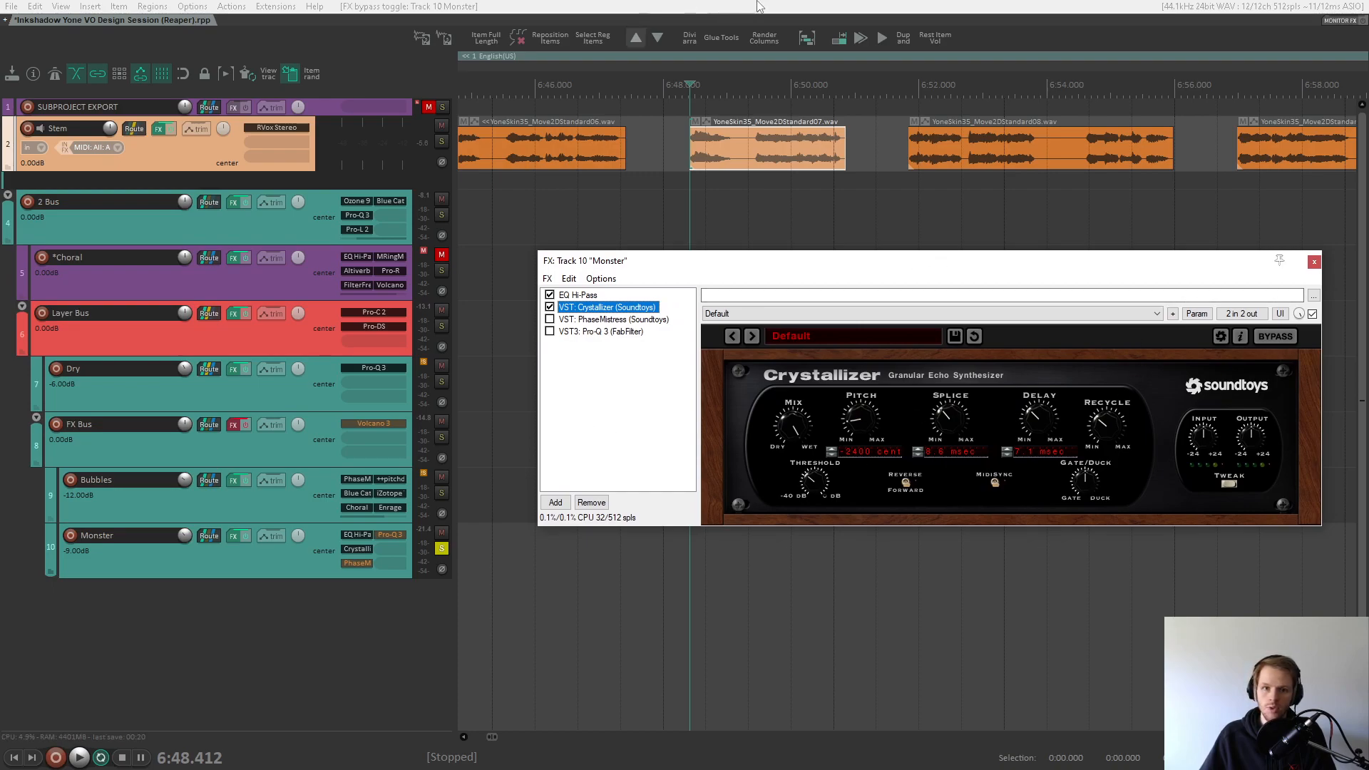
{"action": "key", "text": "space"}
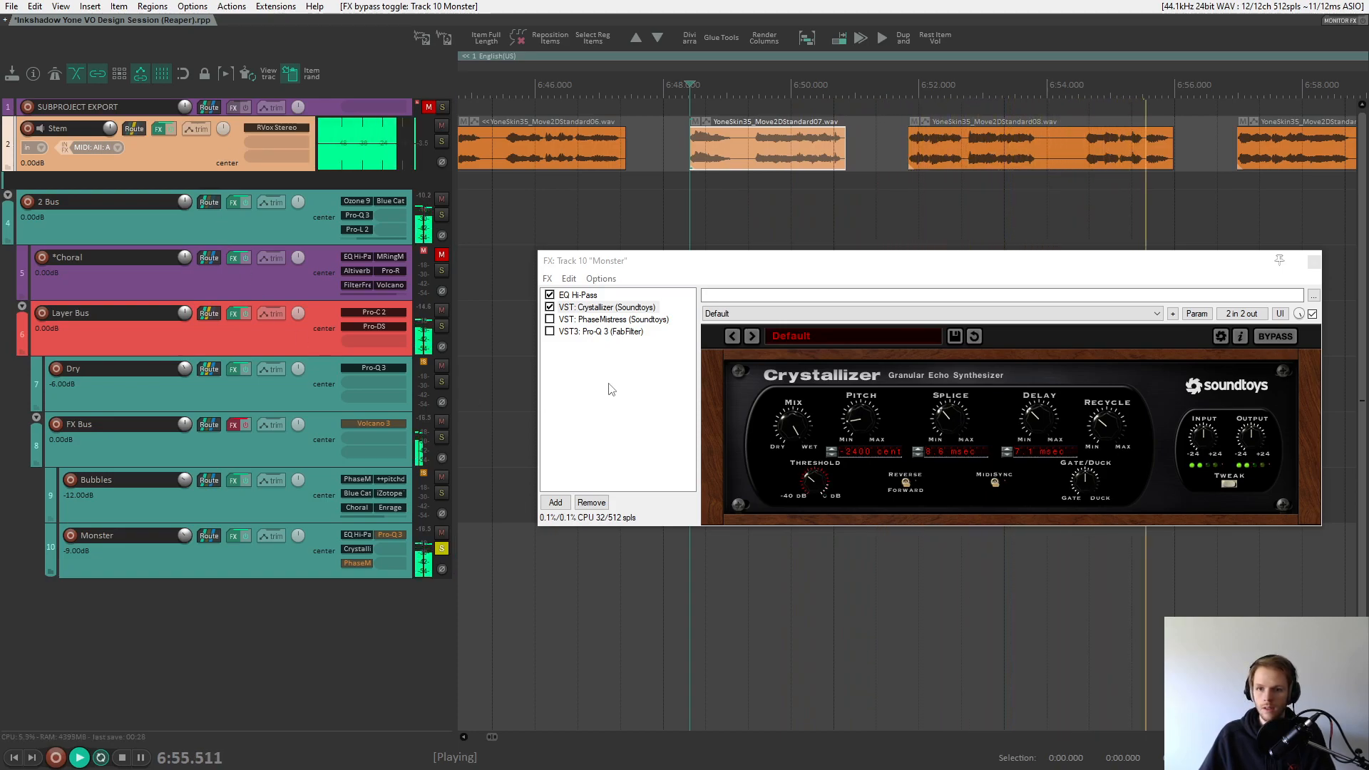
{"action": "key", "text": "space"}
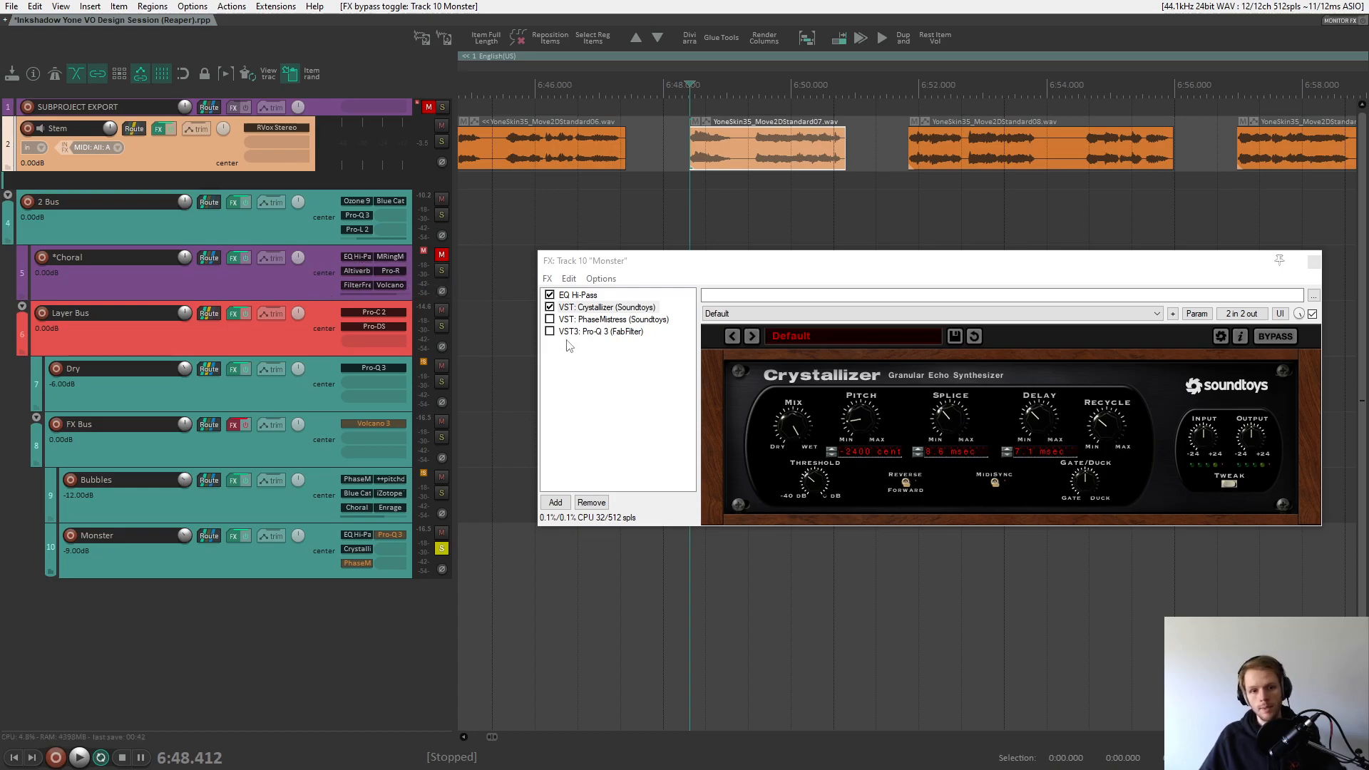
- Re-enable PhaseMistress on the Monster chain and audition it
{"action": "left_click", "coordinate": [550, 319]}
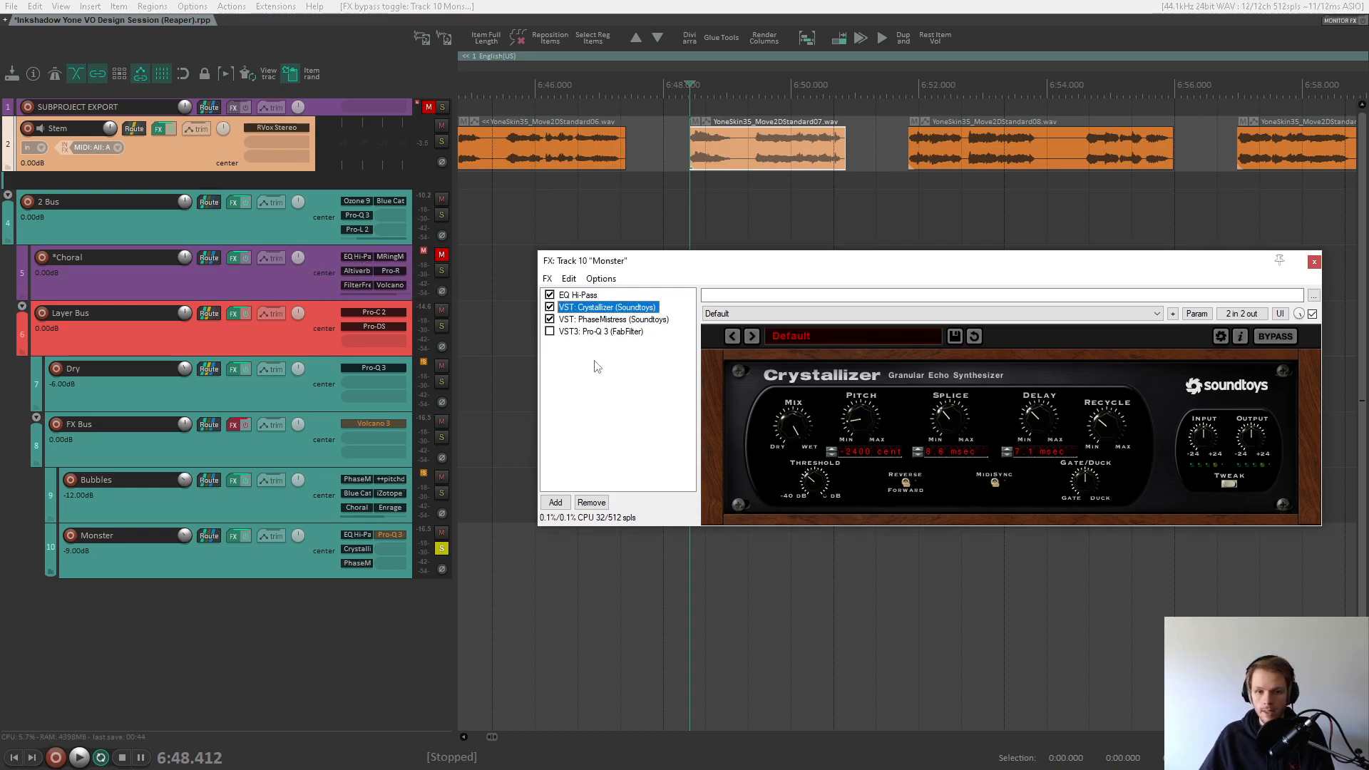
{"action": "left_click", "coordinate": [618, 320]}
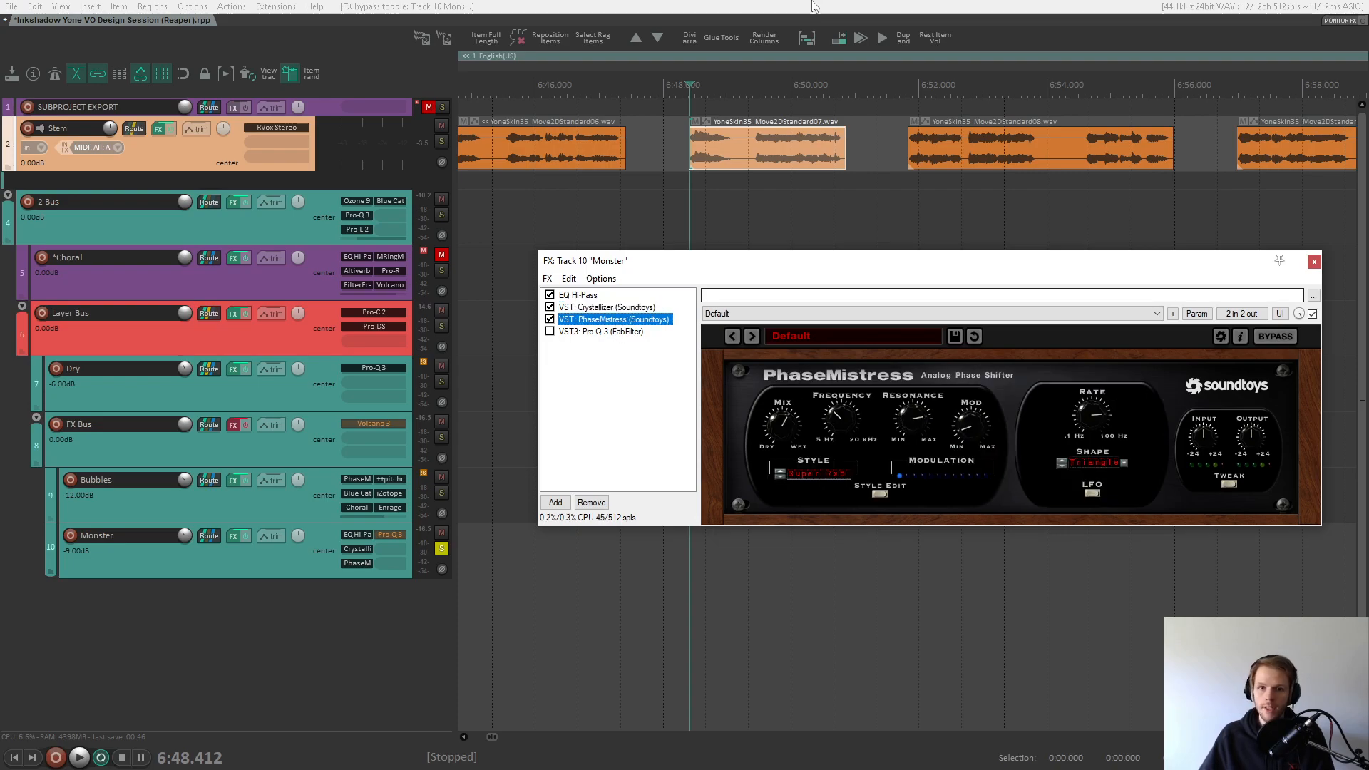
{"action": "left_click", "coordinate": [810, 23]}
{"action": "key", "text": "space"}
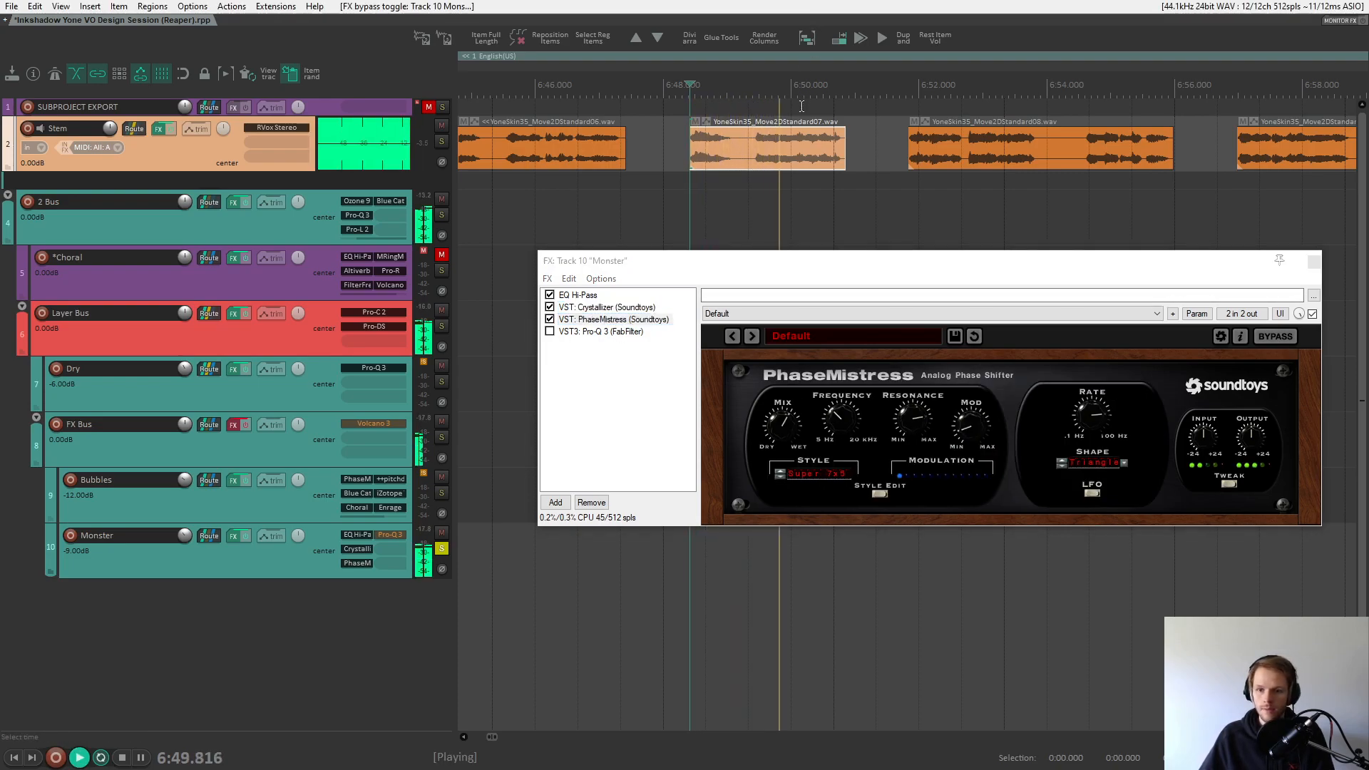
{"action": "key", "text": "space"}
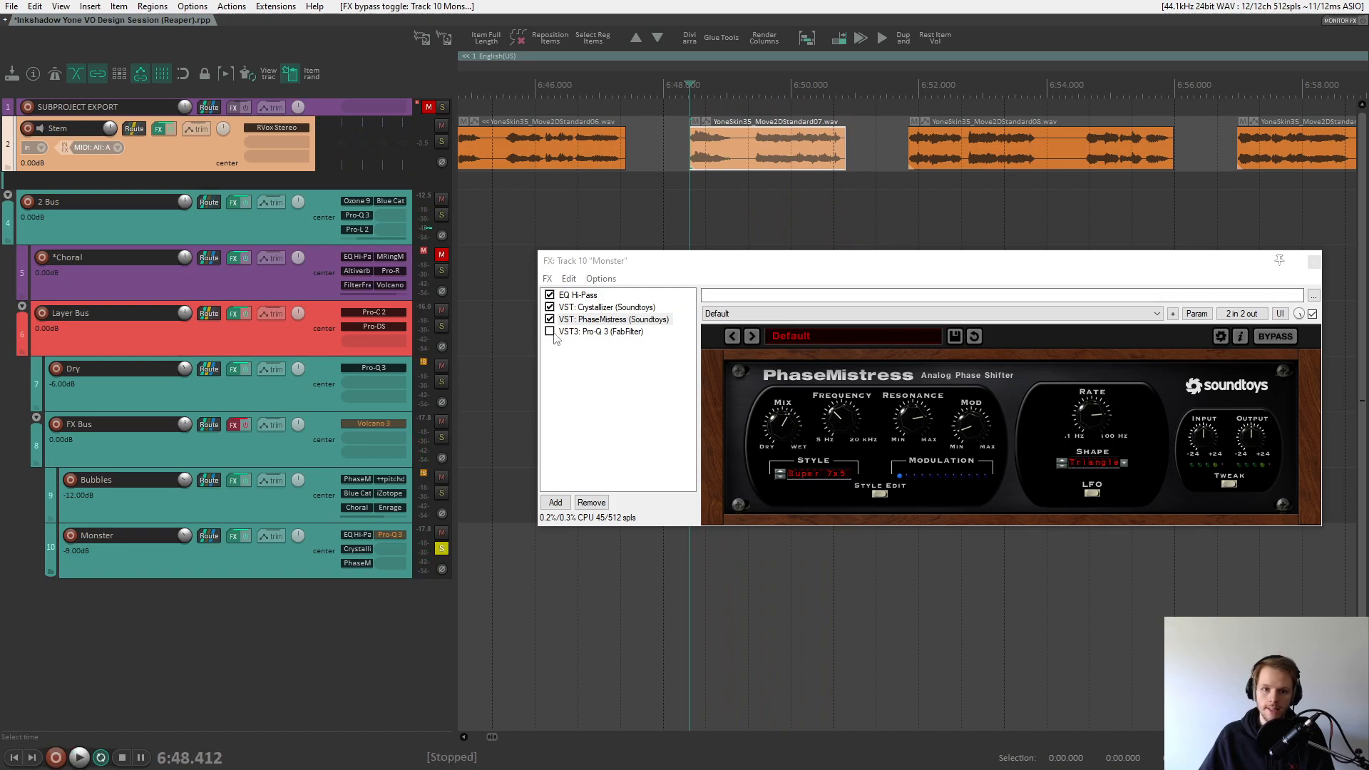
- Re-enable Pro-Q 3 and inspect its 3100 Hz high-cut band
{"action": "left_click", "coordinate": [550, 331]}
{"action": "left_click", "coordinate": [582, 333]}
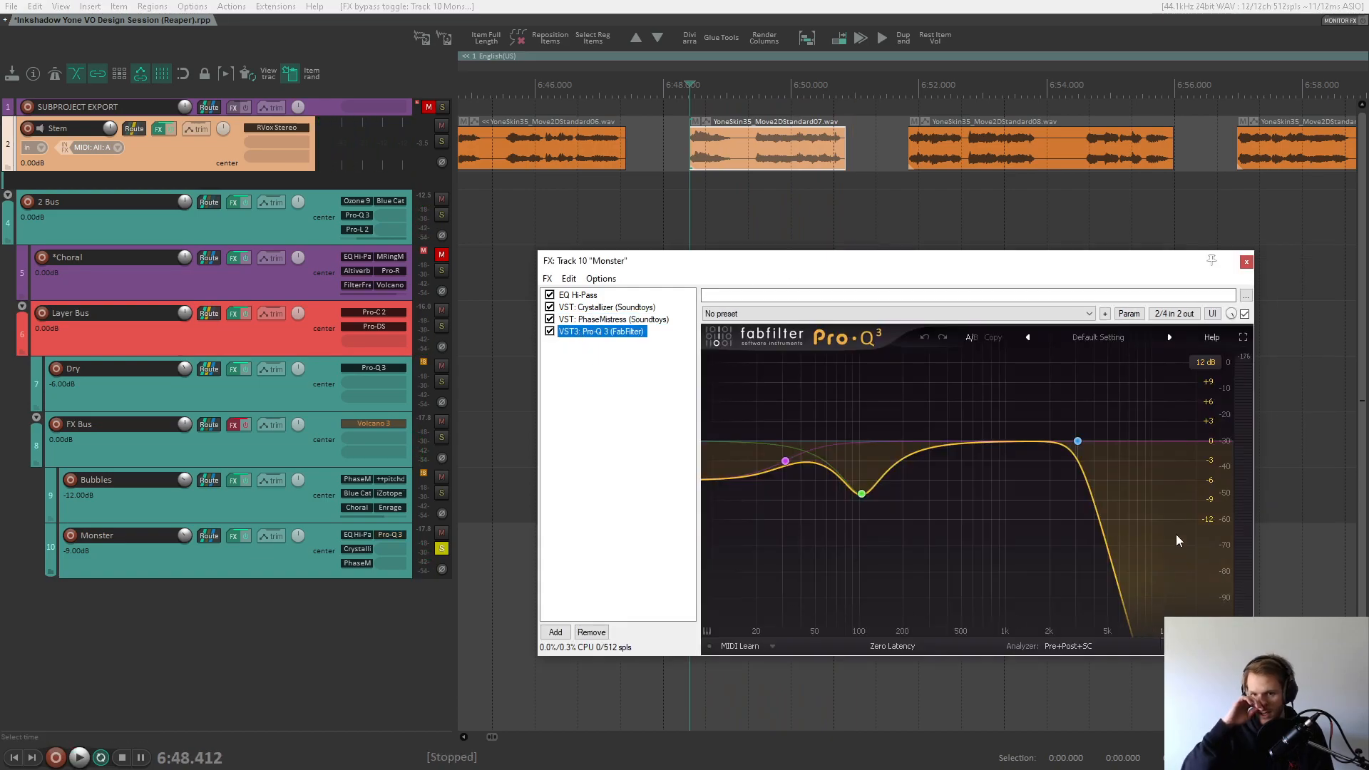
{"action": "mouse_move", "coordinate": [1078, 441]}
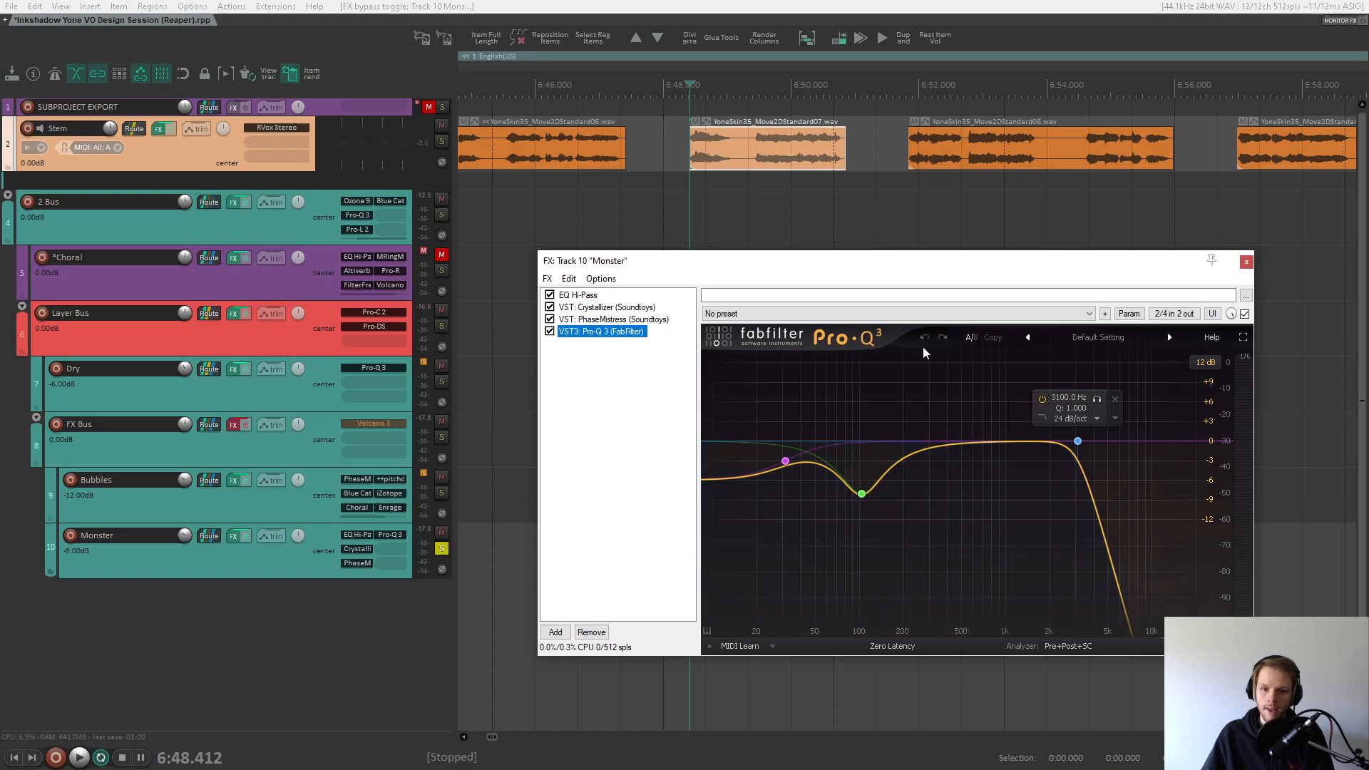
- Close Monster's effects, audition FX Bus solo, then unsolo it and play with Dry muted
{"action": "key", "text": "Escape"}
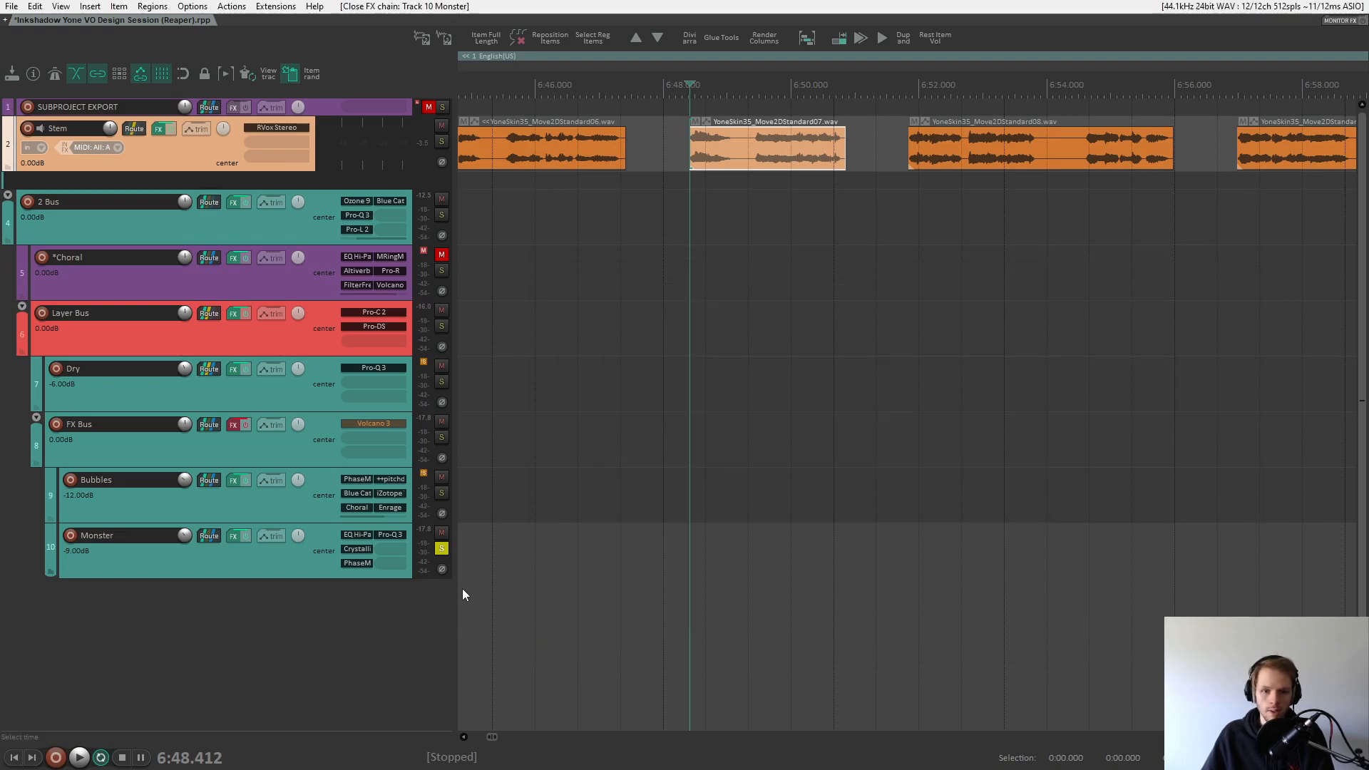
{"action": "left_click", "coordinate": [442, 548]}
{"action": "left_click", "coordinate": [443, 437]}
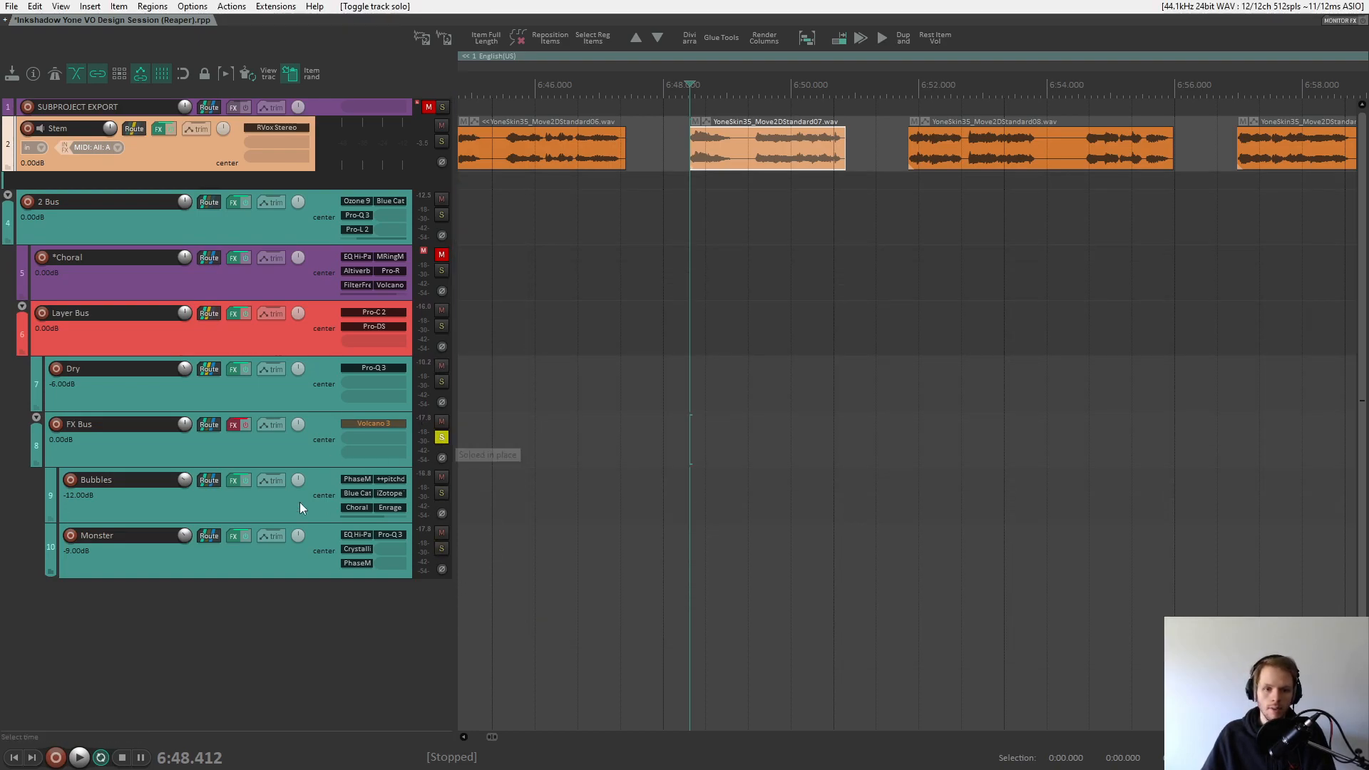
{"action": "key", "text": "space"}
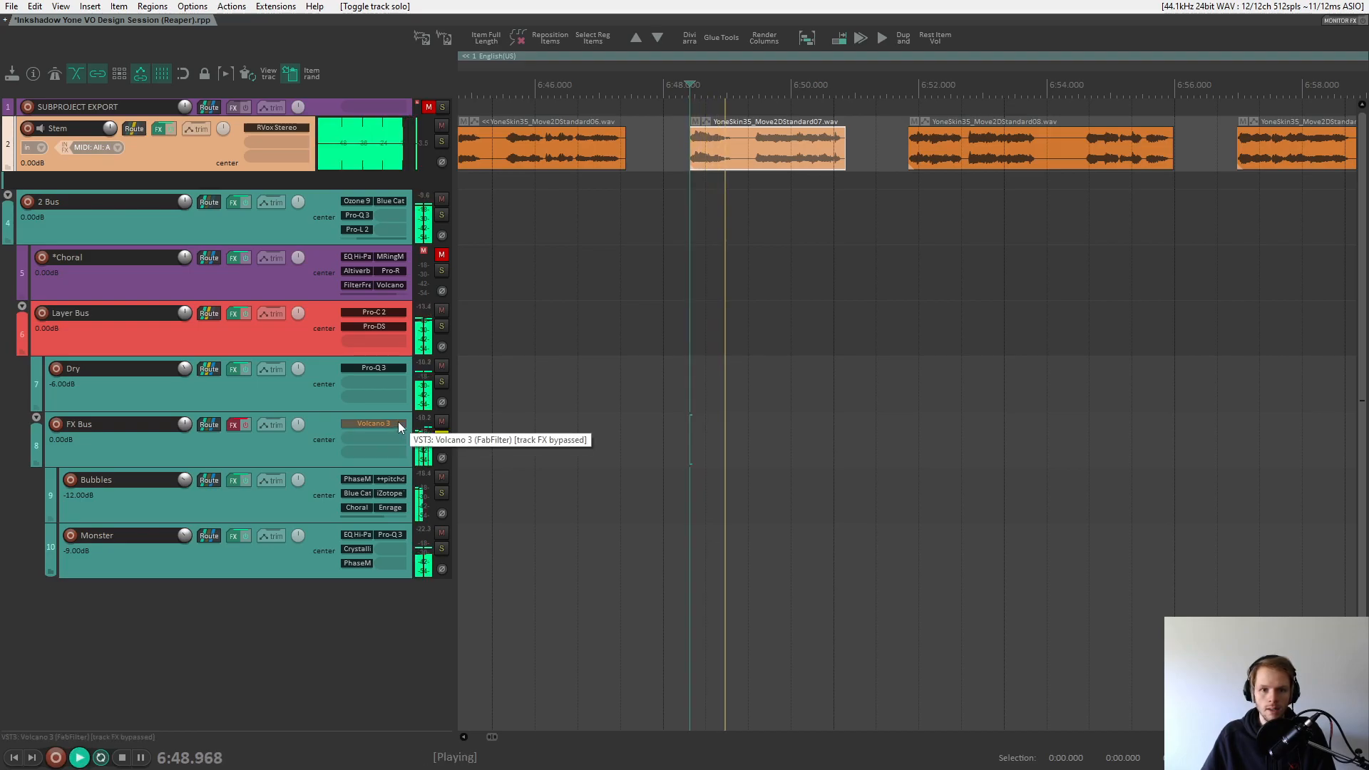
{"action": "key", "text": "space"}
{"action": "left_click", "coordinate": [442, 437]}
{"action": "left_click", "coordinate": [442, 365]}
{"action": "key", "text": "space"}
{"action": "key", "text": "space"}
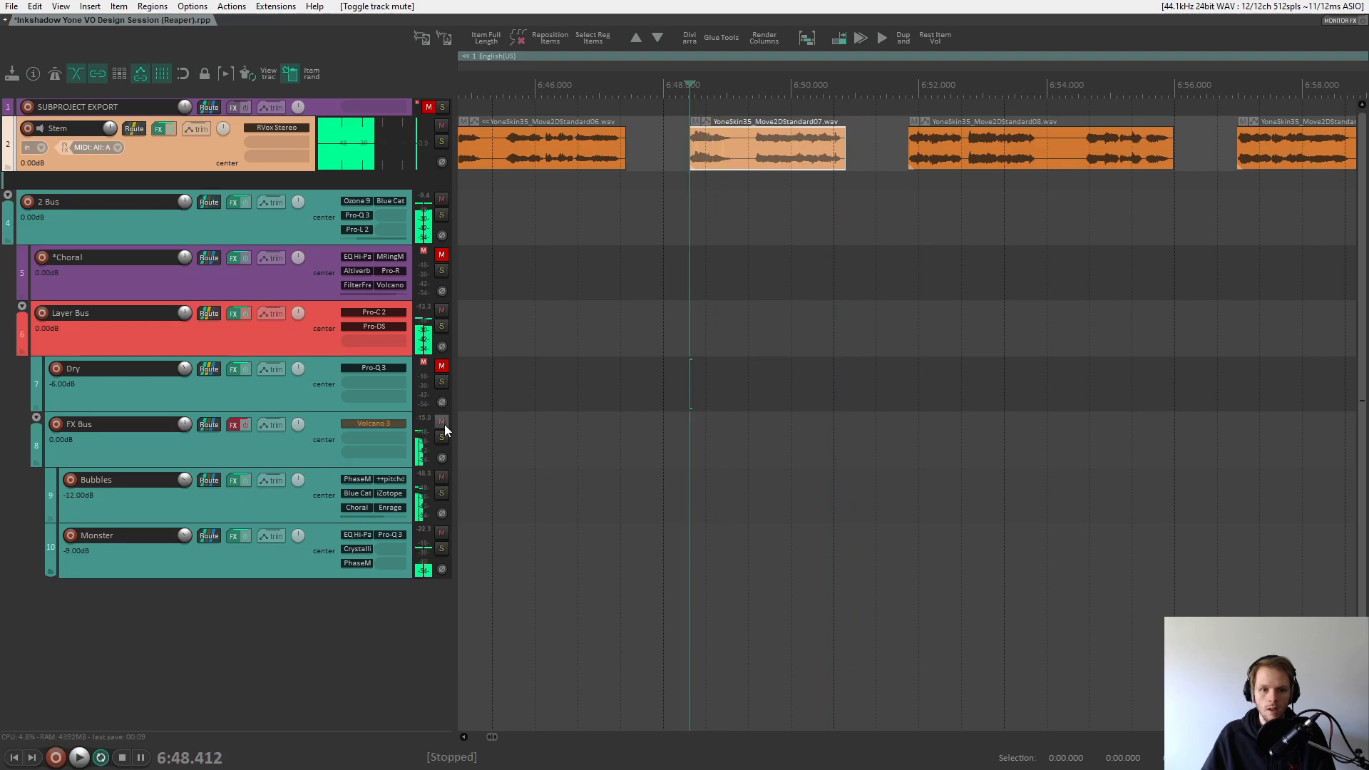
- Switch FX Bus's effects back on with Volcano 3 active and open its chain
{"action": "left_click", "coordinate": [385, 424], "text": "shift"}
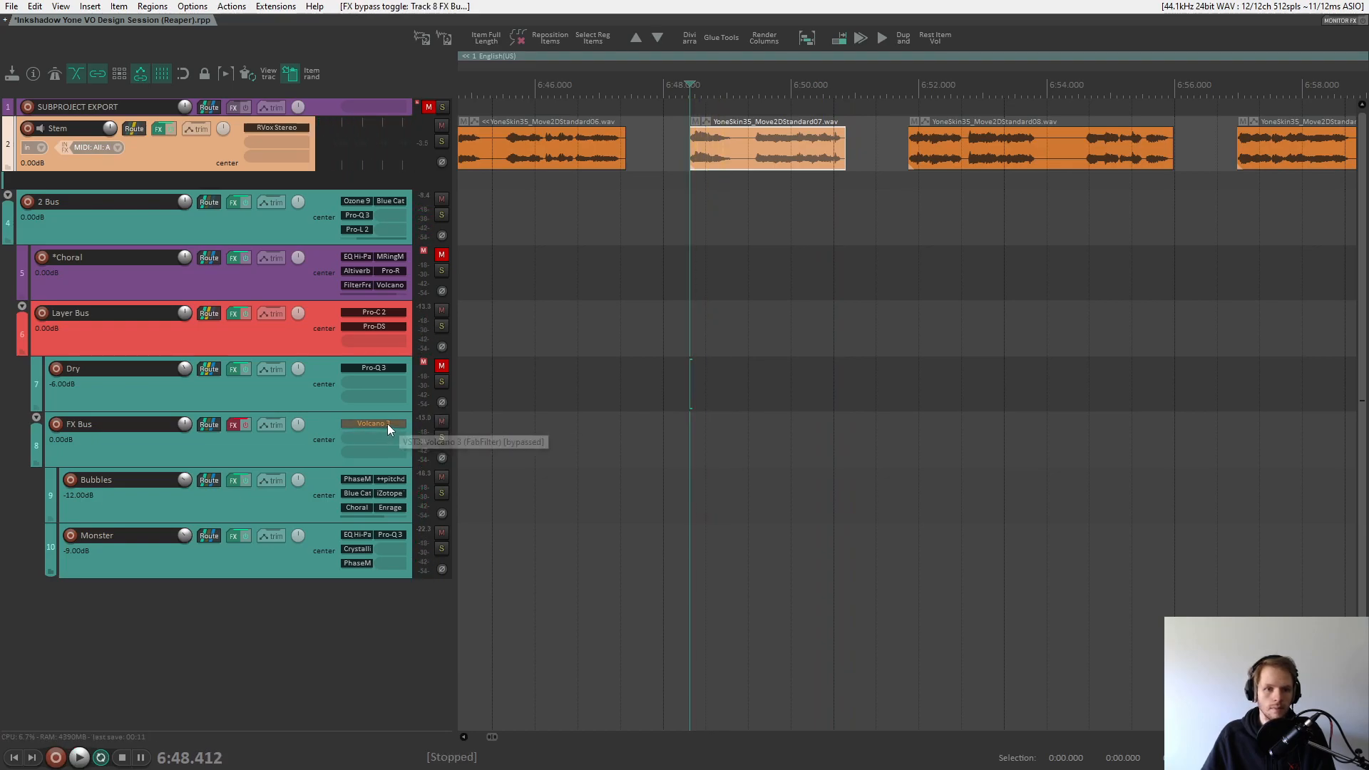
{"action": "left_click", "coordinate": [246, 425]}
{"action": "left_click", "coordinate": [267, 512]}
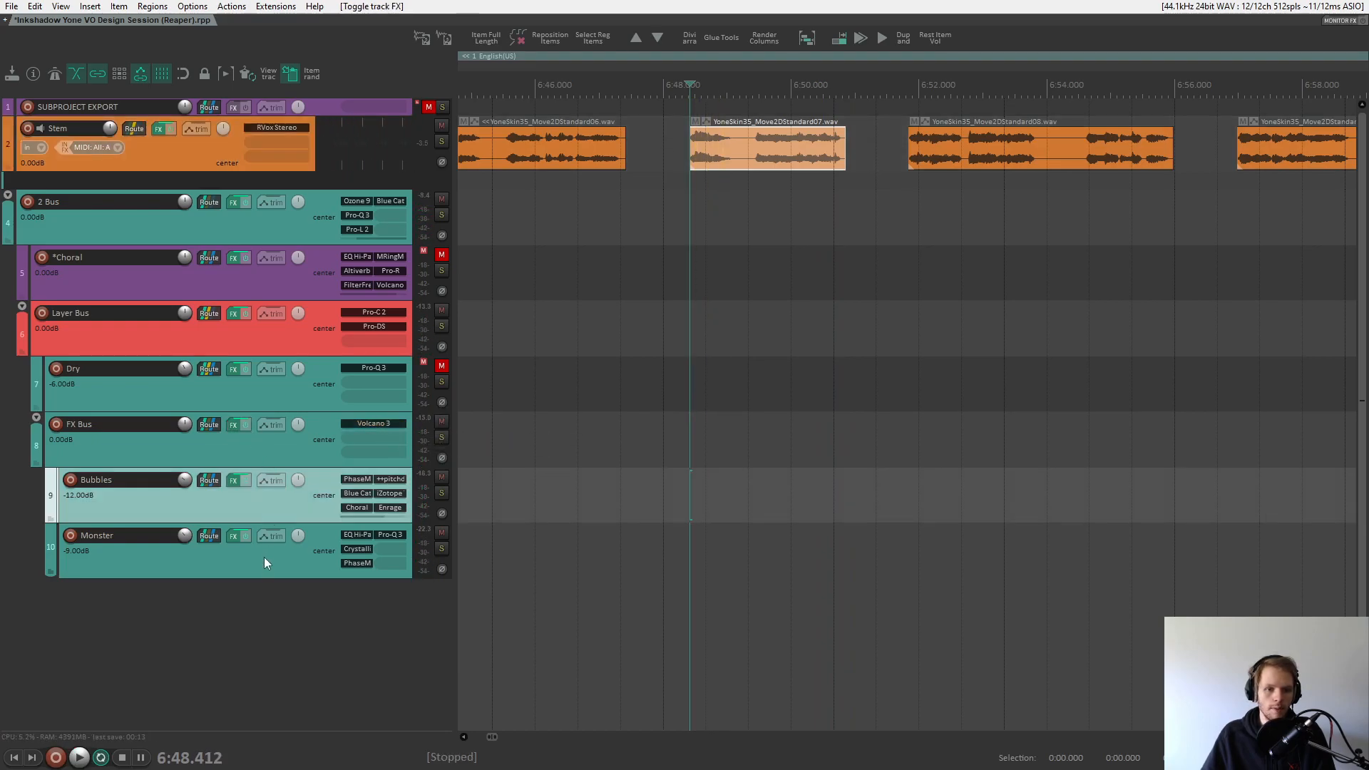
{"action": "left_click", "coordinate": [263, 558]}
{"action": "left_click", "coordinate": [237, 502]}
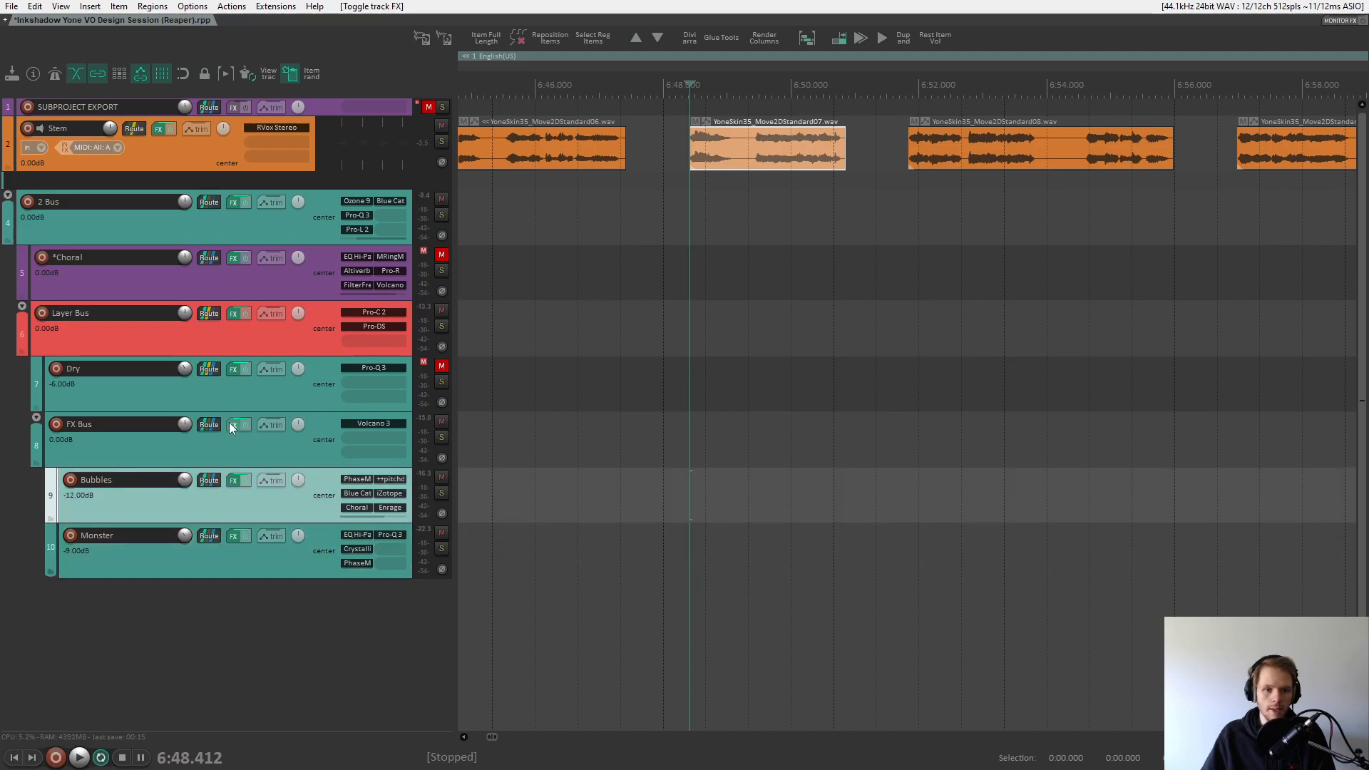
{"action": "left_click", "coordinate": [229, 422]}
- Move the Volcano 3 window aside and audition the soloed FX Bus through it
{"action": "left_click_drag", "start_coordinate": [631, 61], "coordinate": [966, 156]}
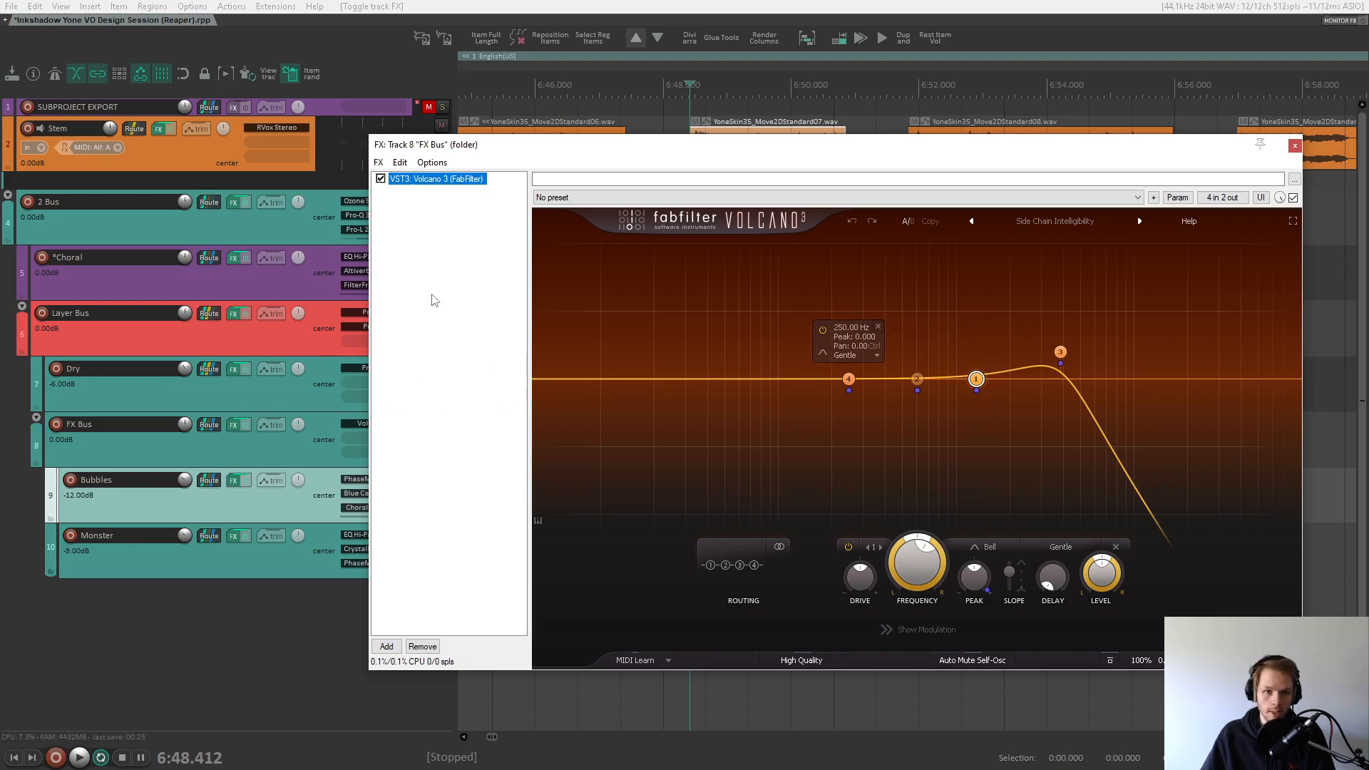
{"action": "left_click_drag", "start_coordinate": [695, 148], "coordinate": [741, 177]}
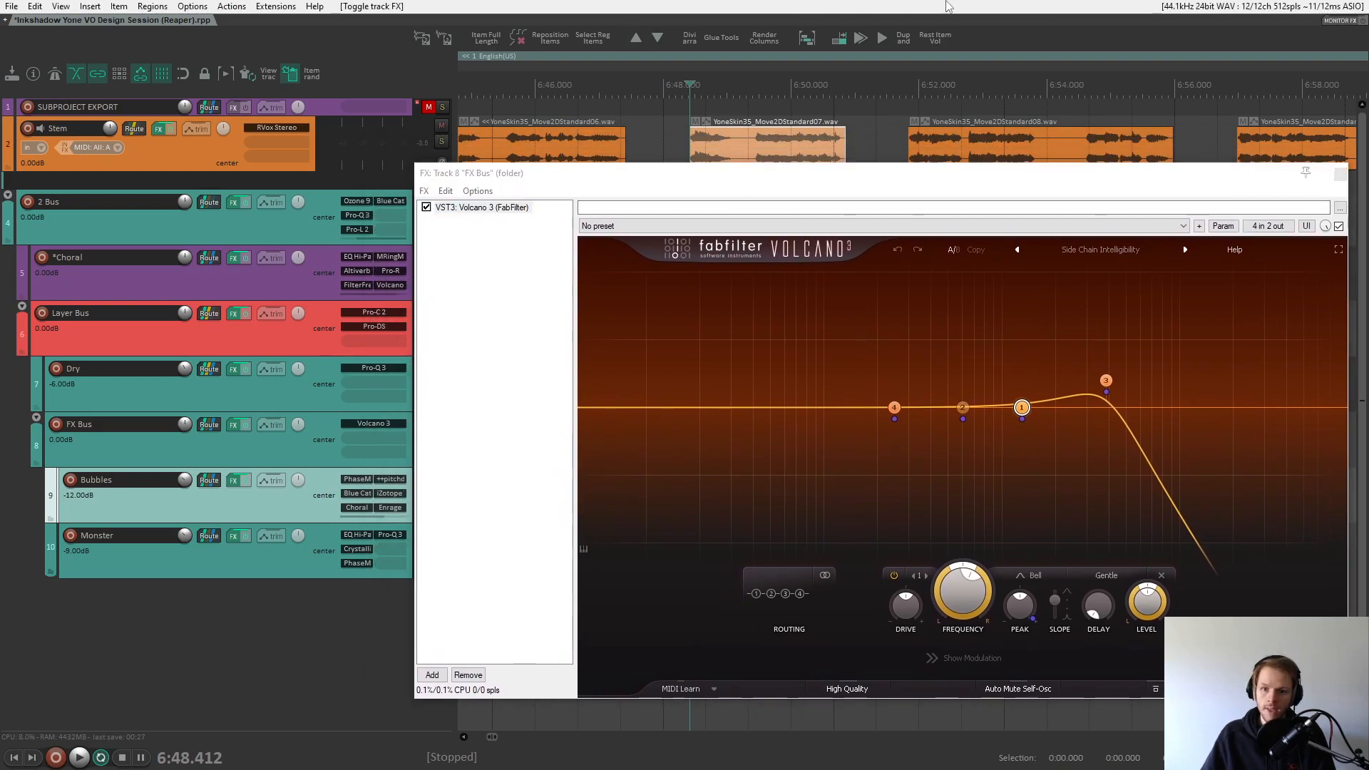
{"action": "key", "text": "space"}
{"action": "key", "text": "space"}
{"action": "left_click", "coordinate": [666, 169]}
{"action": "left_click_drag", "start_coordinate": [667, 169], "coordinate": [769, 162]}
{"action": "key", "text": "space"}
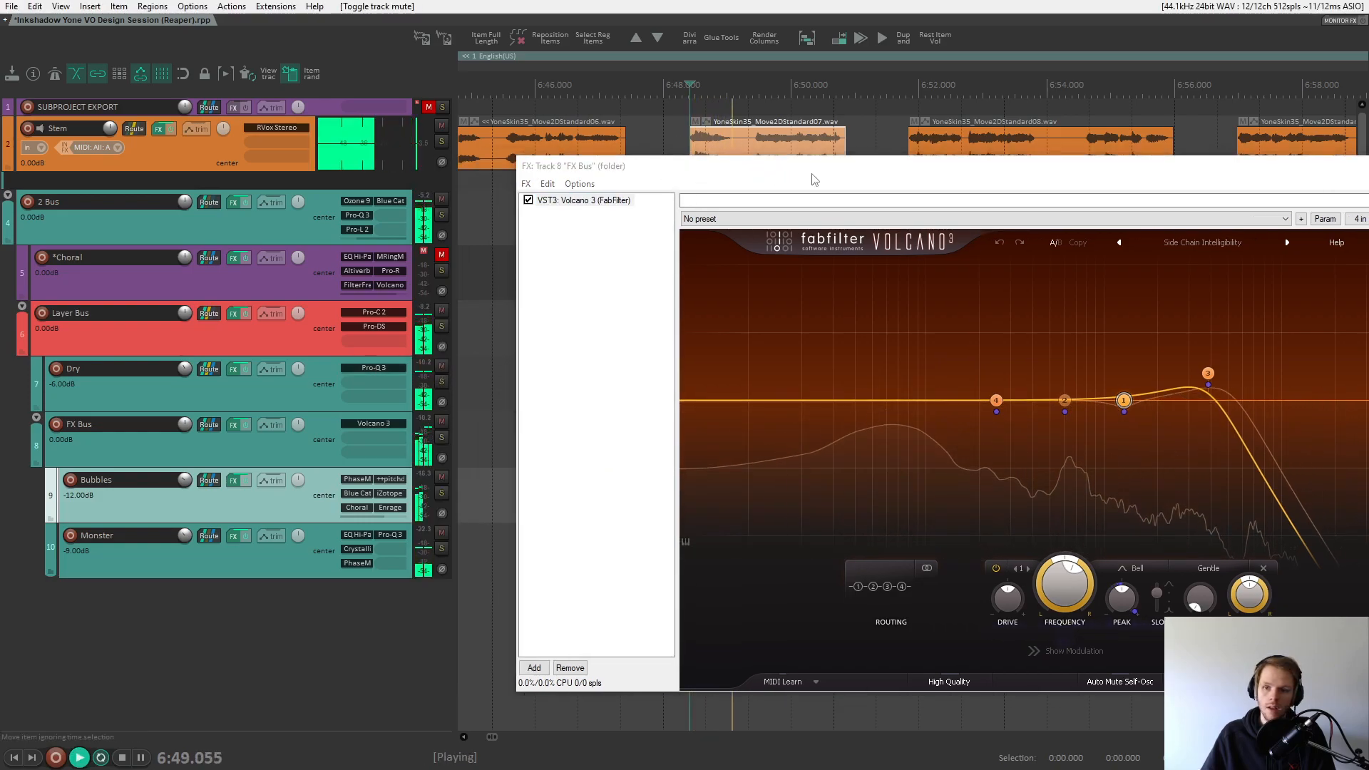
{"action": "key", "text": "space"}
{"action": "left_click", "coordinate": [442, 438]}
{"action": "key", "text": "space"}
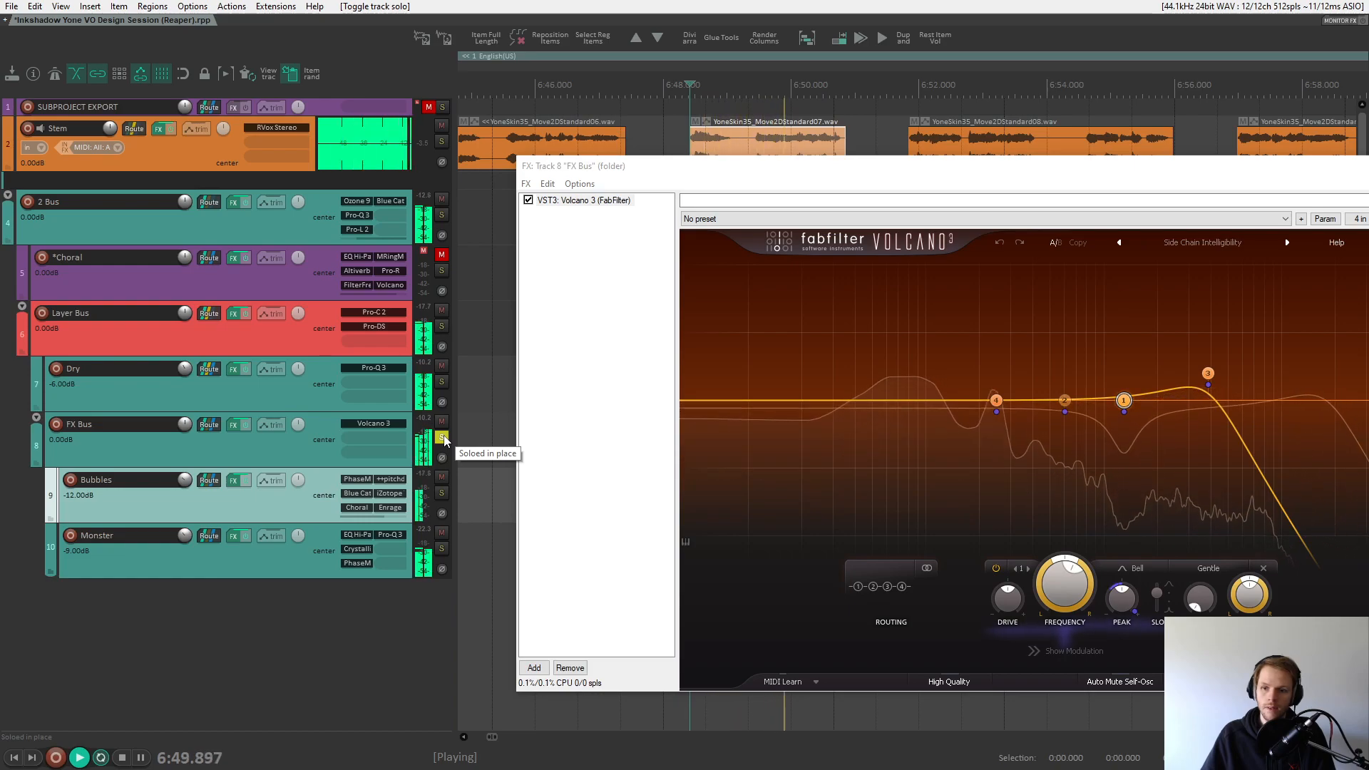
{"action": "left_click_drag", "start_coordinate": [1100, 176], "coordinate": [969, 181]}
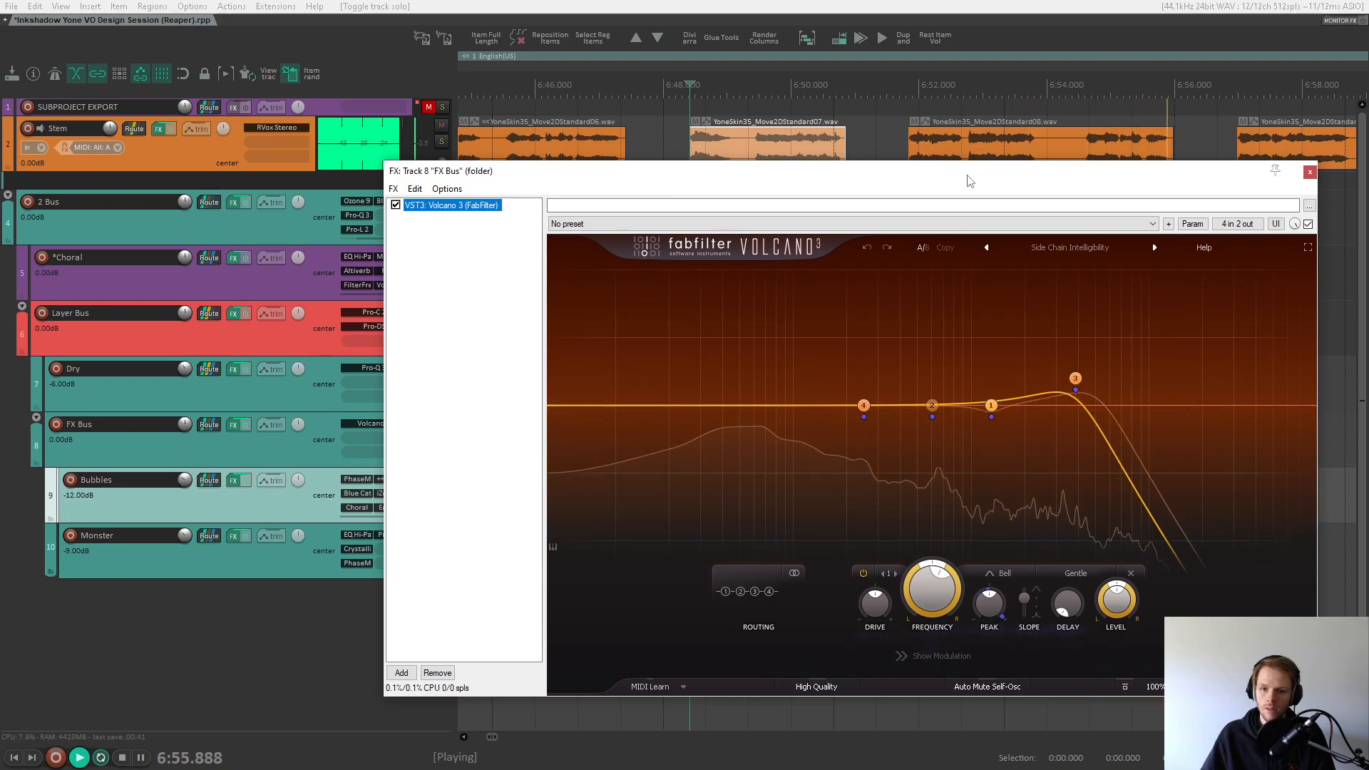
{"action": "key", "text": "space"}
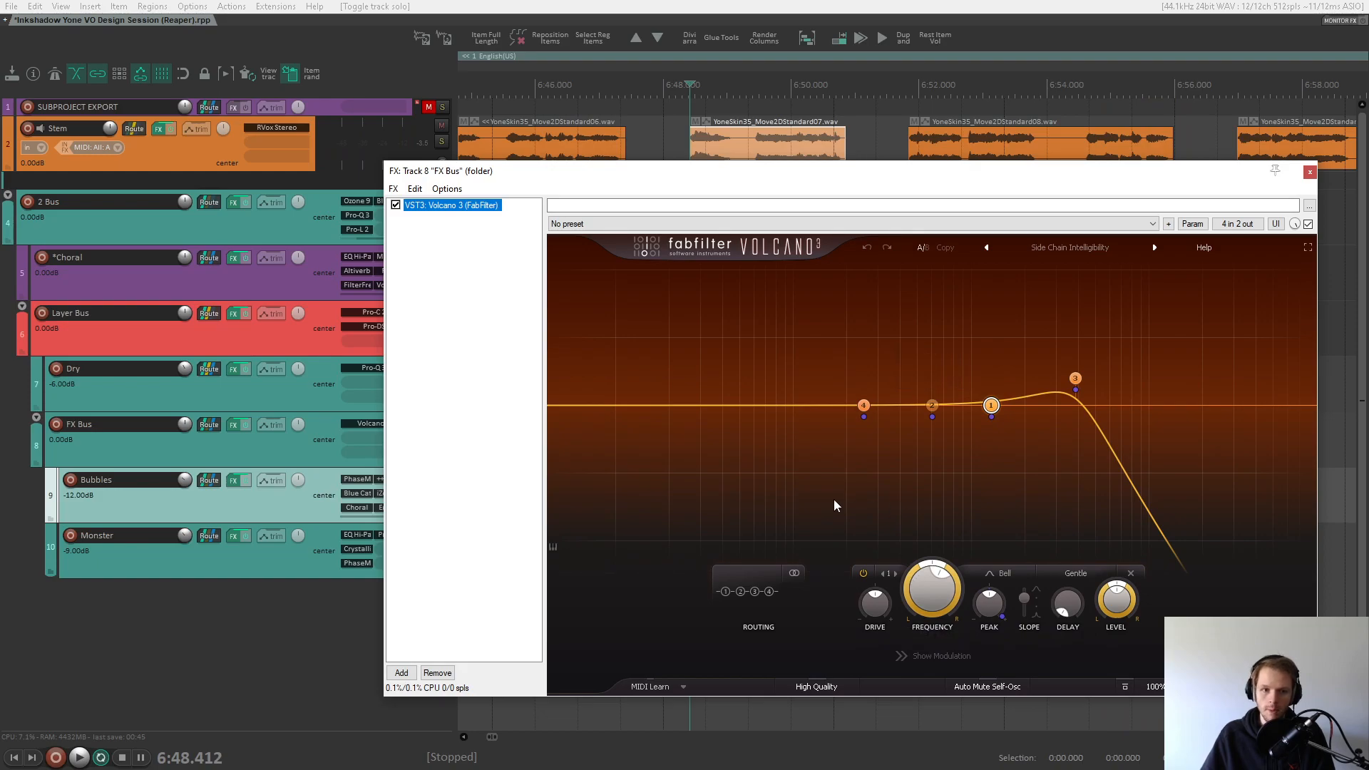
- Play FX Bus once more, close Volcano 3, and move the solo from FX Bus to Choral
{"action": "left_click", "coordinate": [199, 403]}
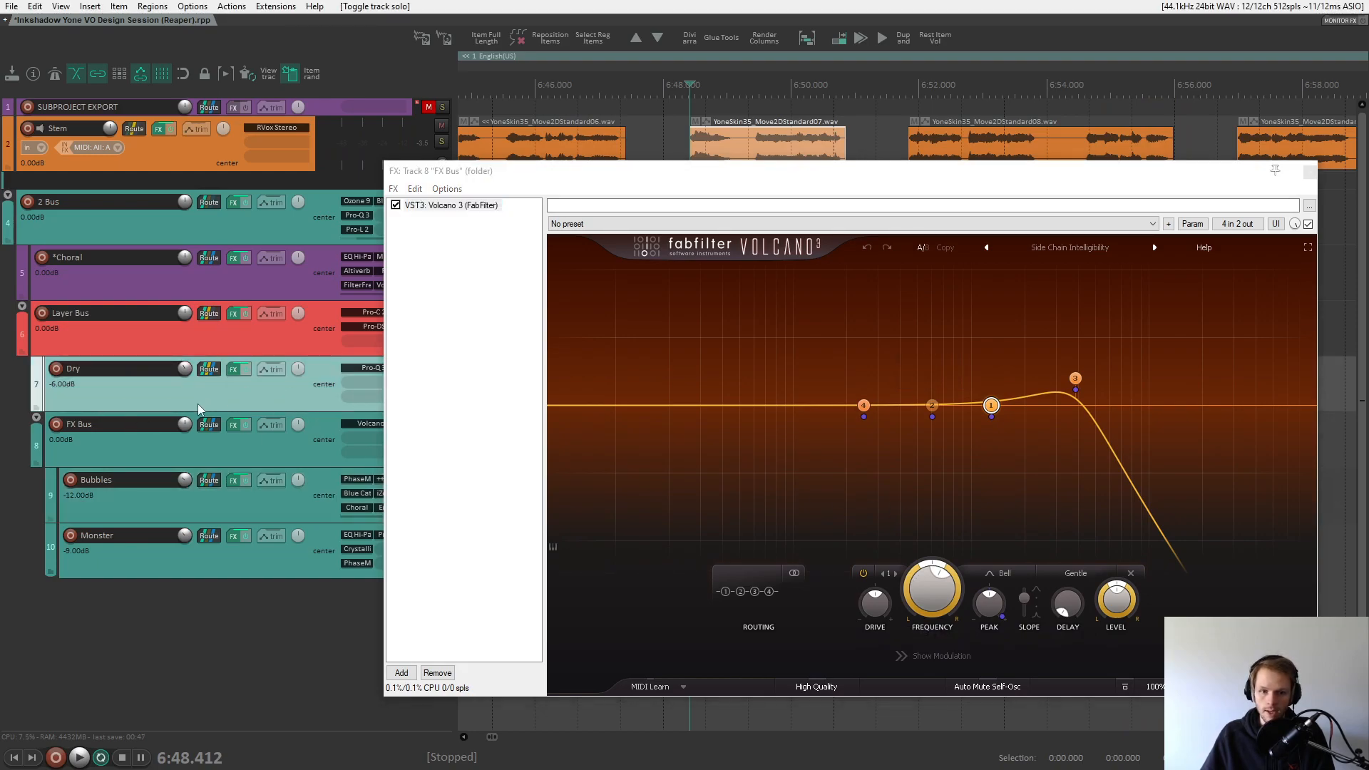
{"action": "left_click", "coordinate": [282, 507]}
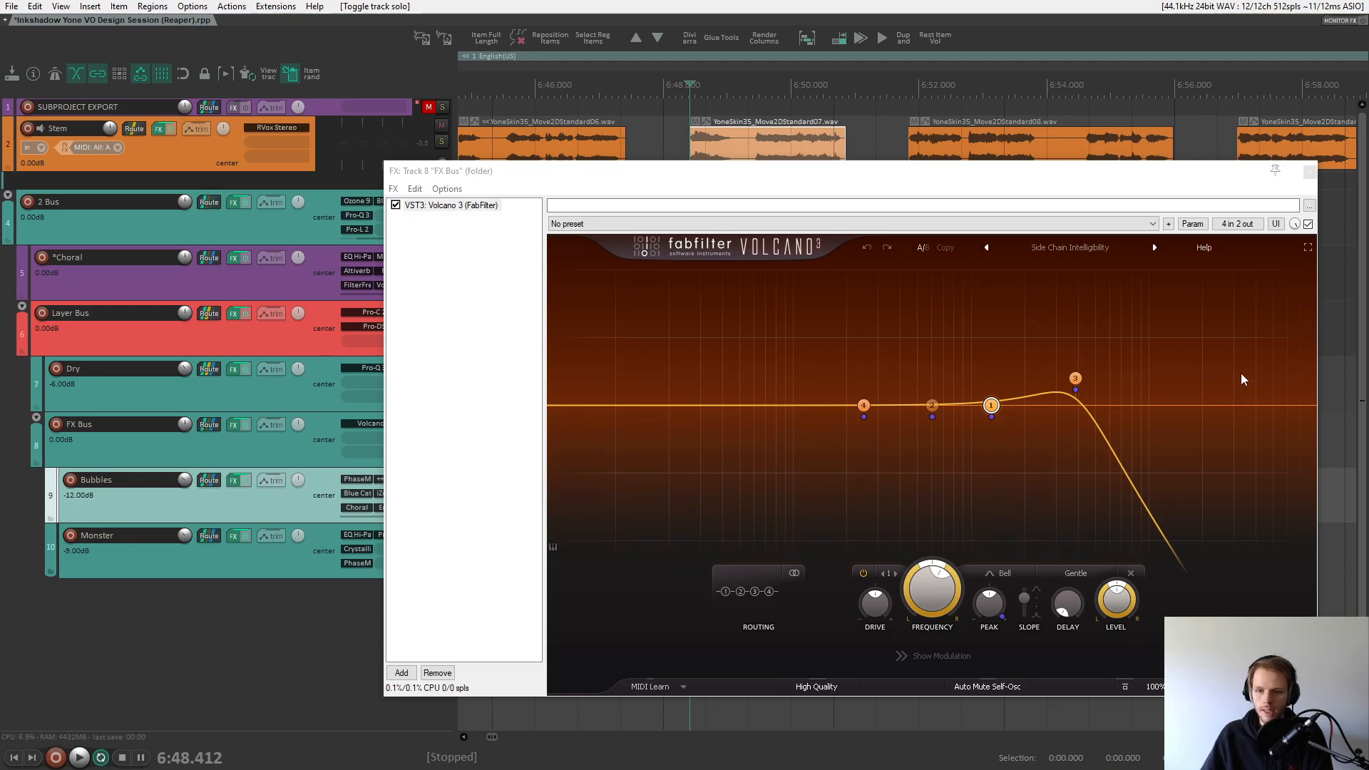
{"action": "key", "text": "space"}
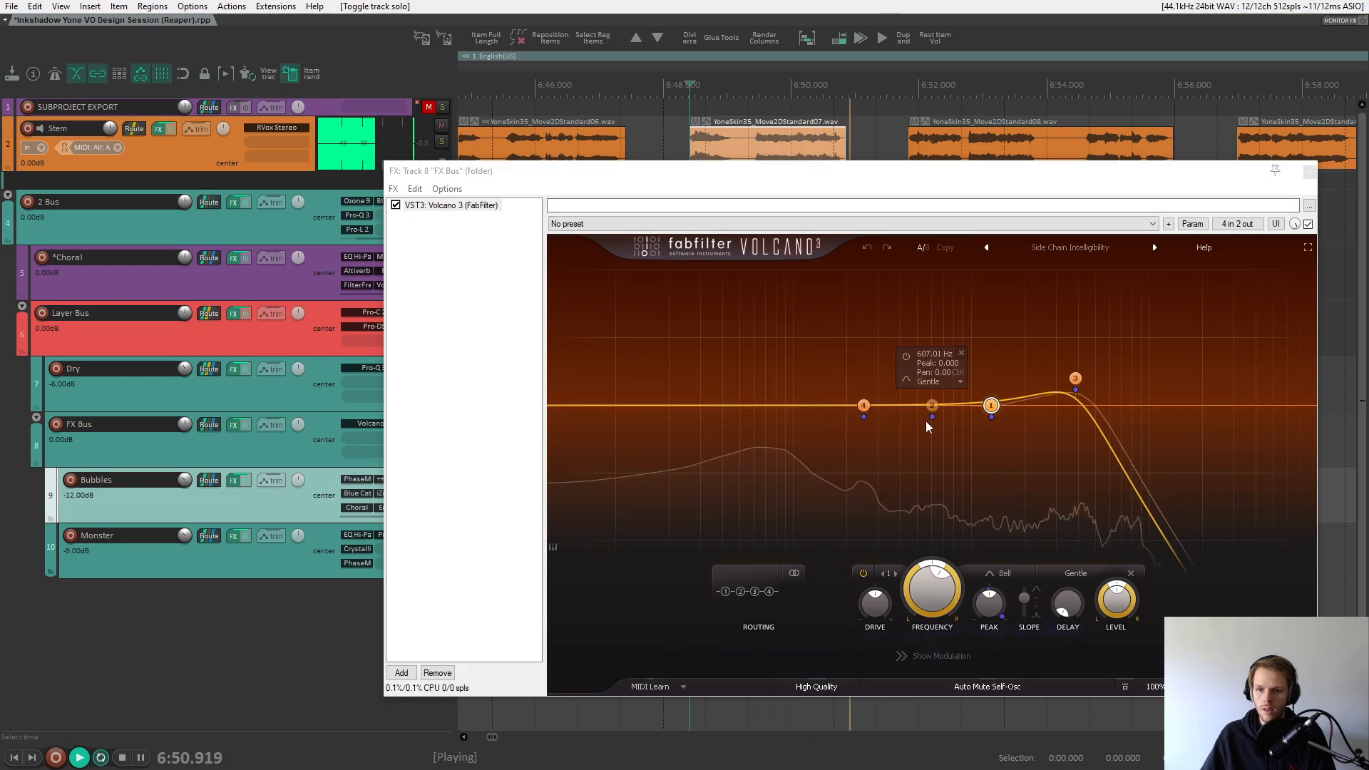
{"action": "key", "text": "space"}
{"action": "left_click_drag", "start_coordinate": [520, 173], "coordinate": [626, 180]}
{"action": "key", "text": "Escape"}
{"action": "left_click", "coordinate": [441, 437]}
{"action": "left_click", "coordinate": [442, 268]}
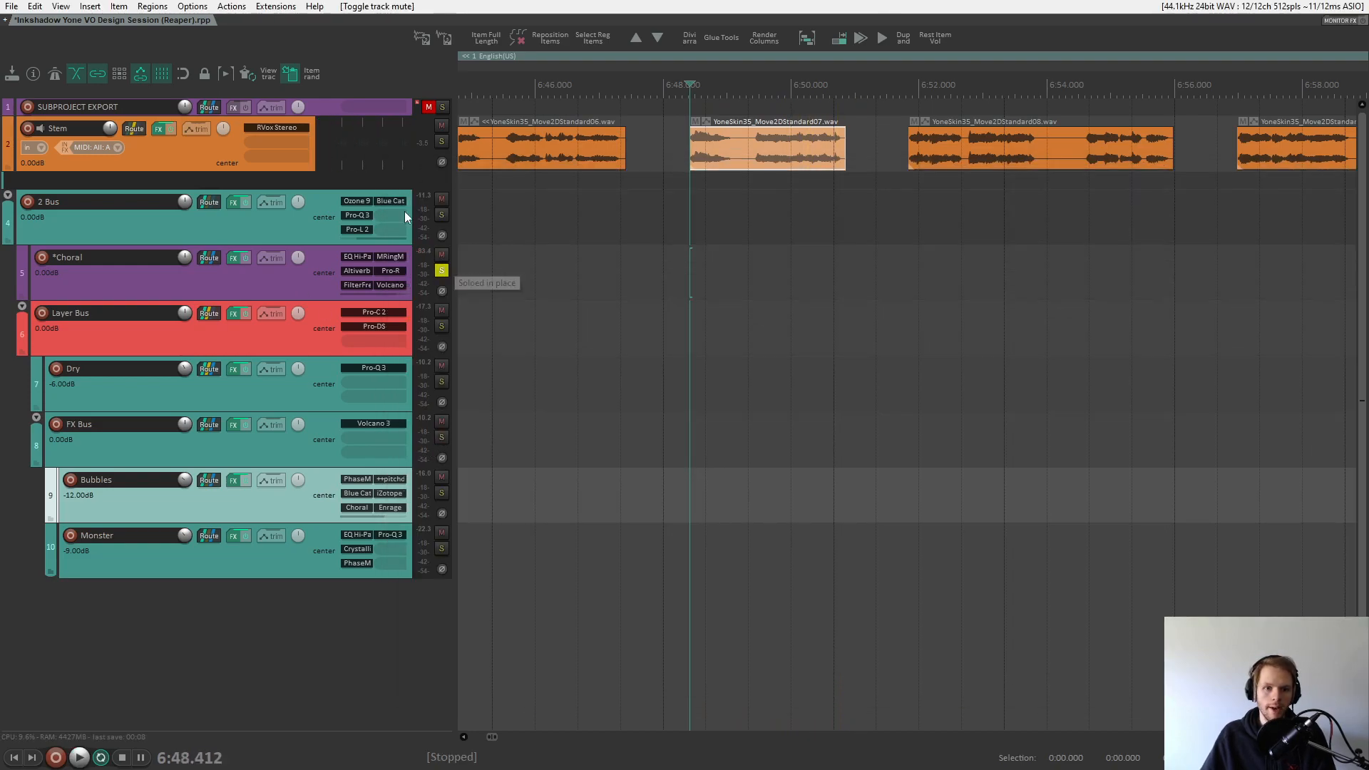
- Play the soloed Choral track, then bypass the five plugins after EQ Hi-Pass
{"action": "mouse_move", "coordinate": [233, 259]}
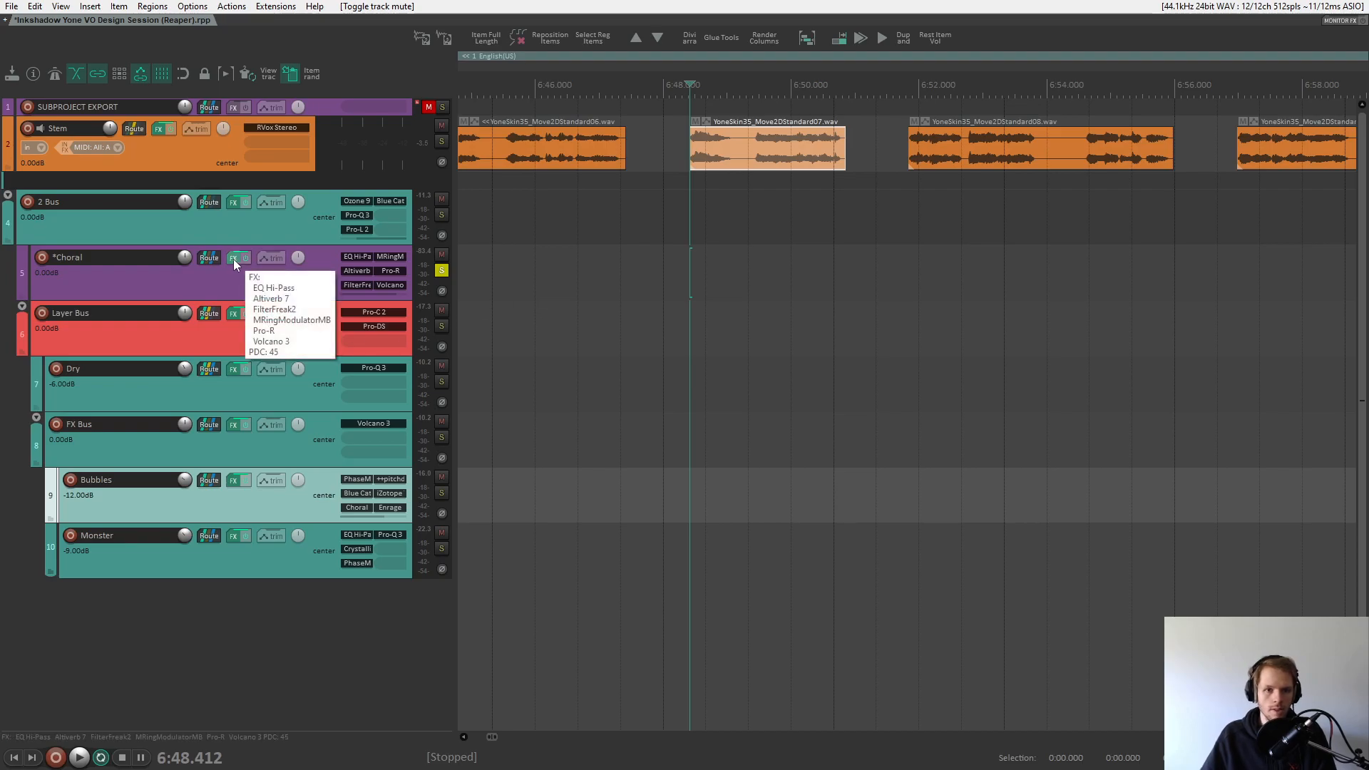
{"action": "key", "text": "space"}
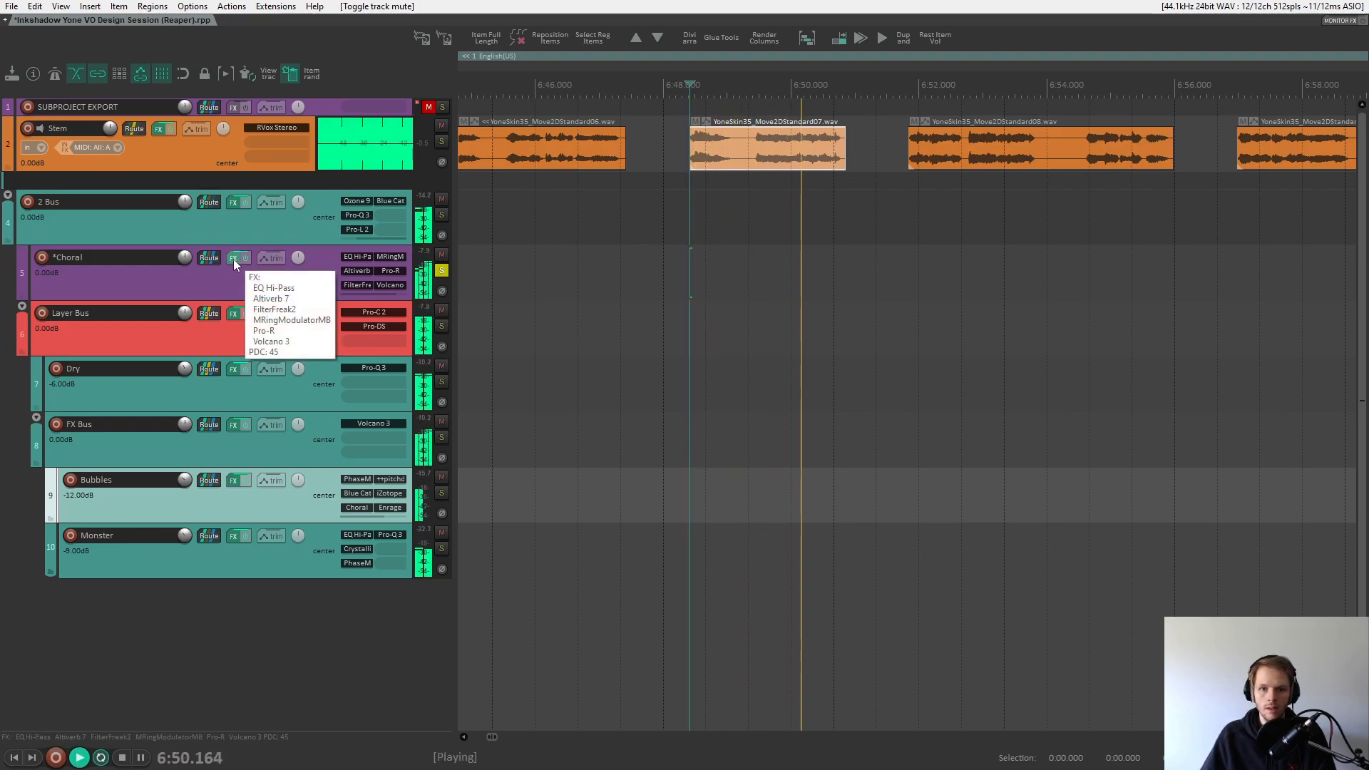
{"action": "key", "text": "space"}
{"action": "left_click", "coordinate": [233, 259]}
{"action": "left_click_drag", "start_coordinate": [491, 264], "coordinate": [485, 169]}
{"action": "key", "text": "ctrl+b"}
{"action": "left_click_drag", "start_coordinate": [557, 127], "coordinate": [660, 158]}
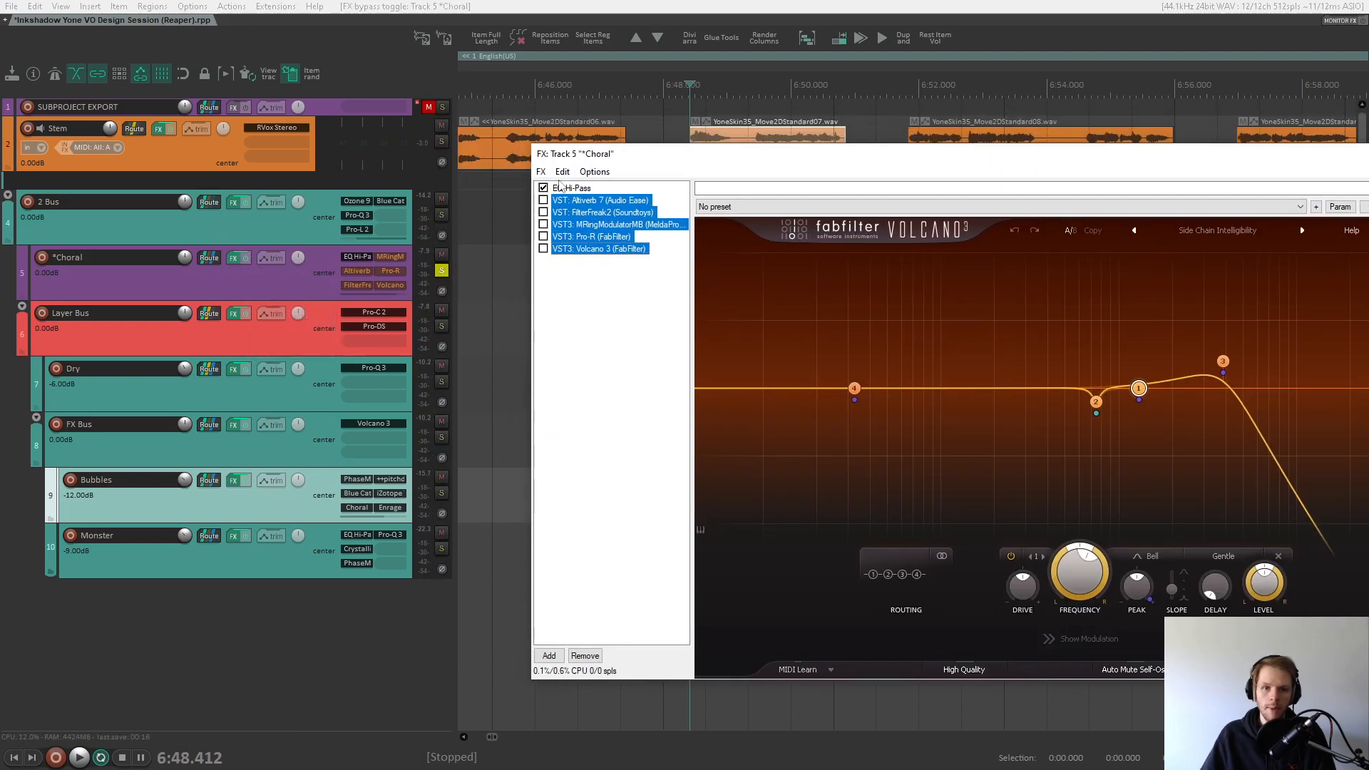
- Turn Altiverb 7 back on and listen to the reverb
{"action": "left_click", "coordinate": [596, 200]}
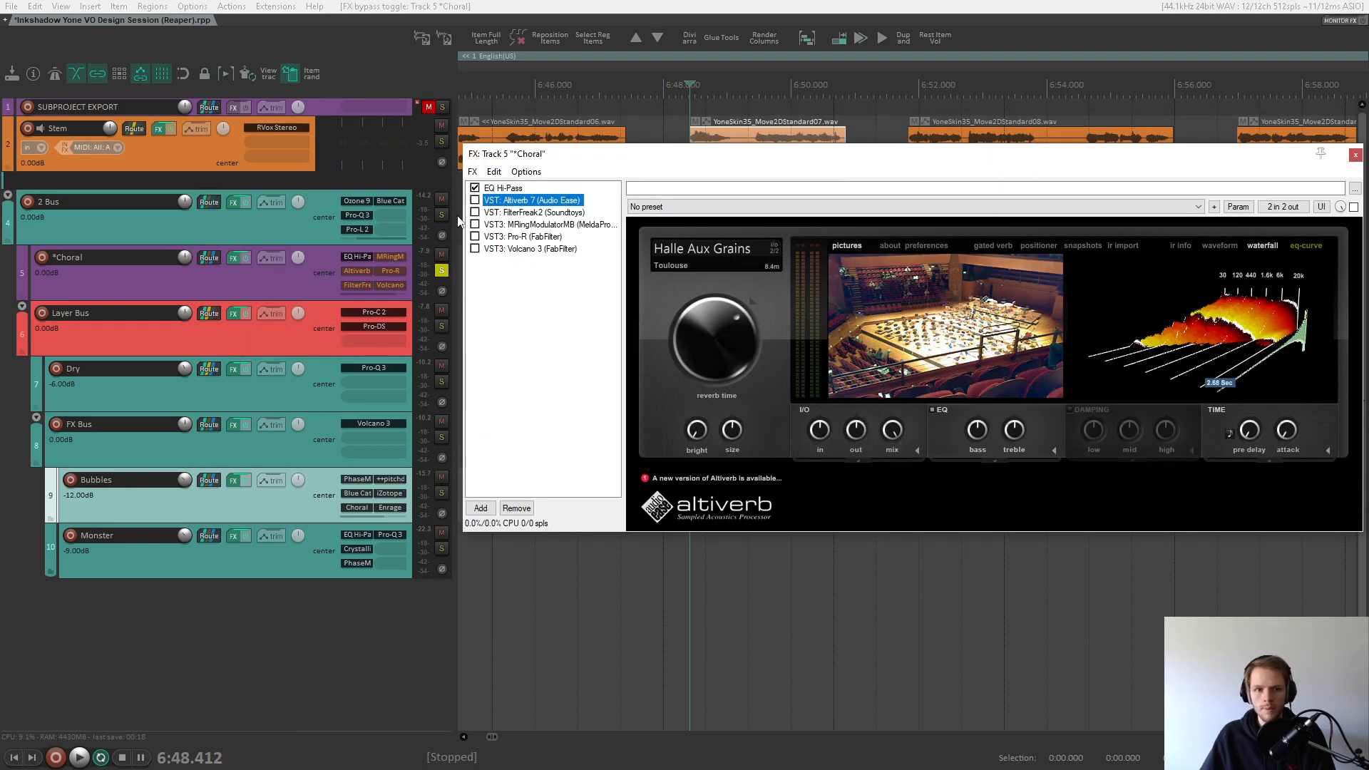
{"action": "left_click_drag", "start_coordinate": [599, 162], "coordinate": [643, 289]}
{"action": "scroll", "coordinate": [823, 175], "scroll_direction": "down", "scroll_amount": 4}
{"action": "key", "text": "space"}
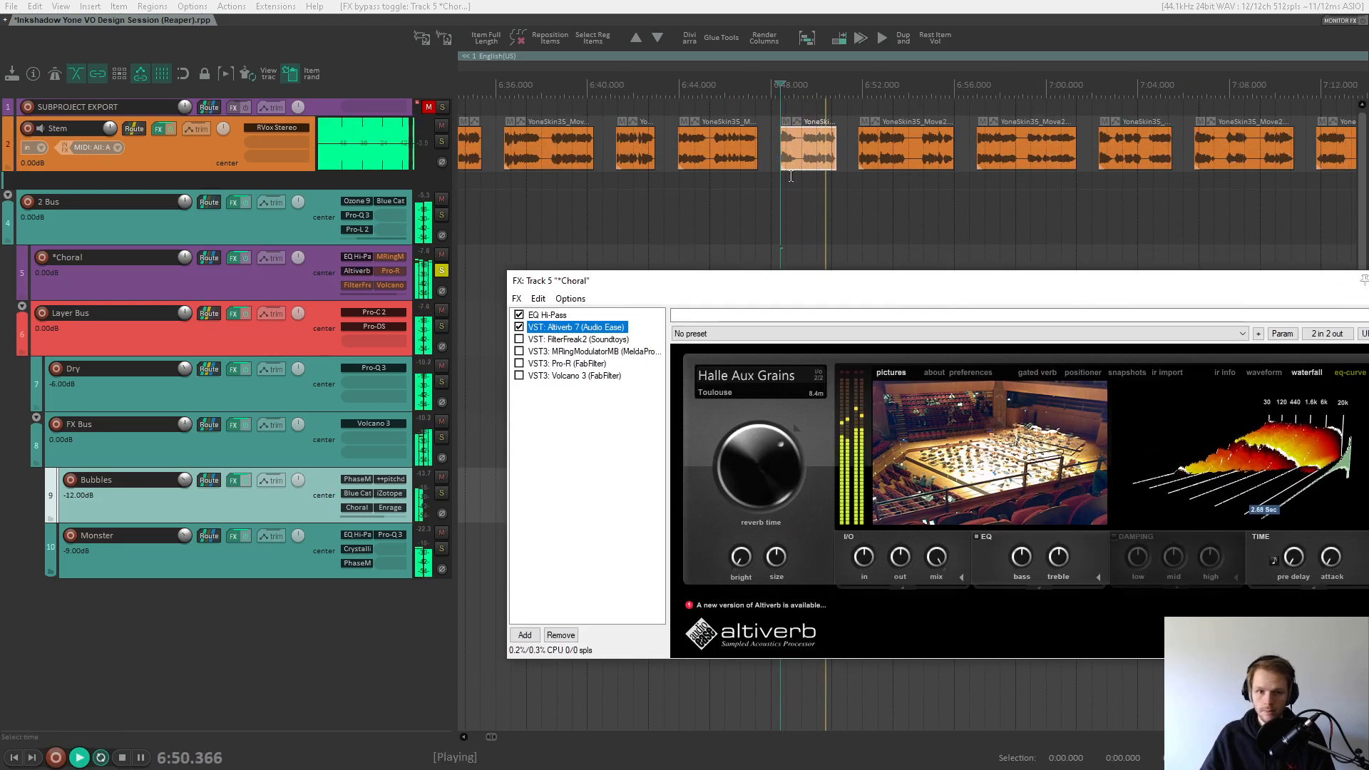
{"action": "key", "text": "space"}
- Enable FilterFreak2 and MRingModulatorMB, then play to hear the ring modulator
{"action": "left_click", "coordinate": [519, 340]}
{"action": "left_click", "coordinate": [610, 341]}
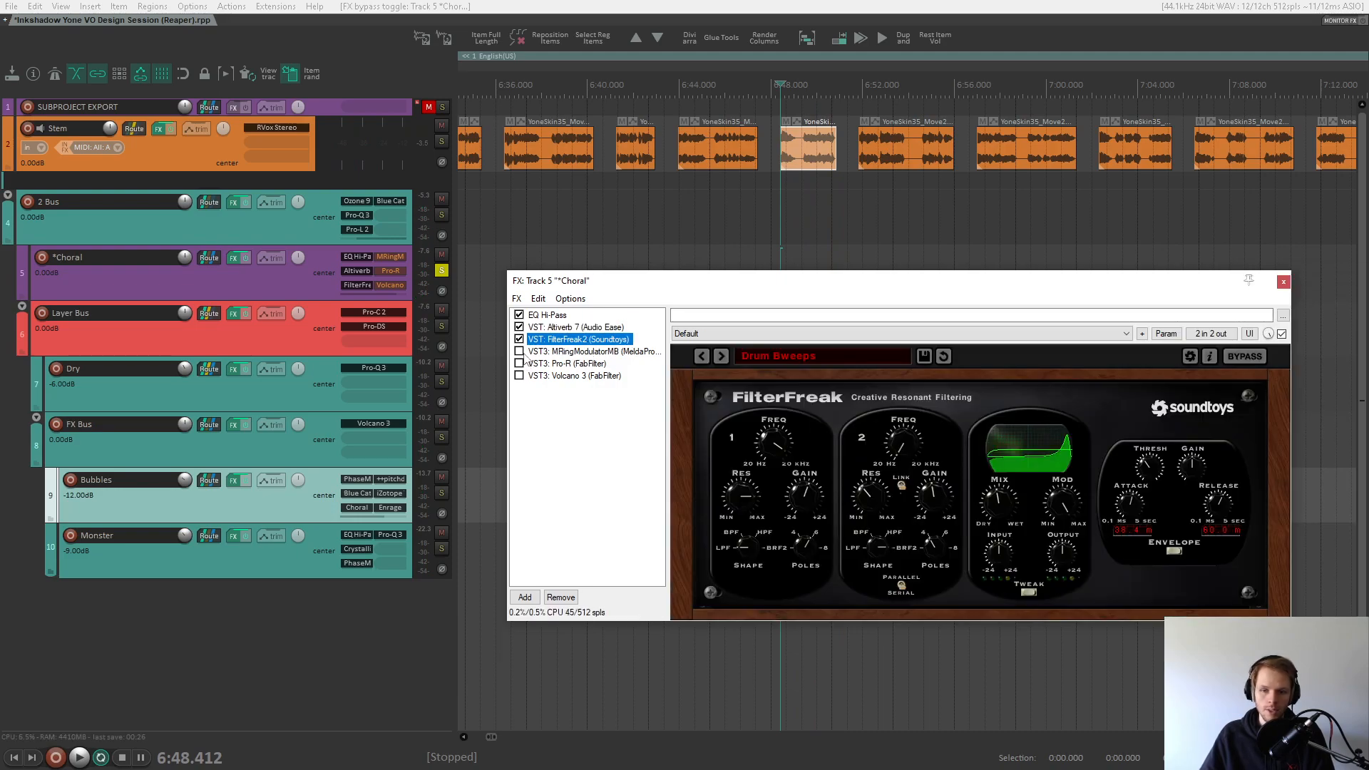
{"action": "left_click", "coordinate": [568, 351]}
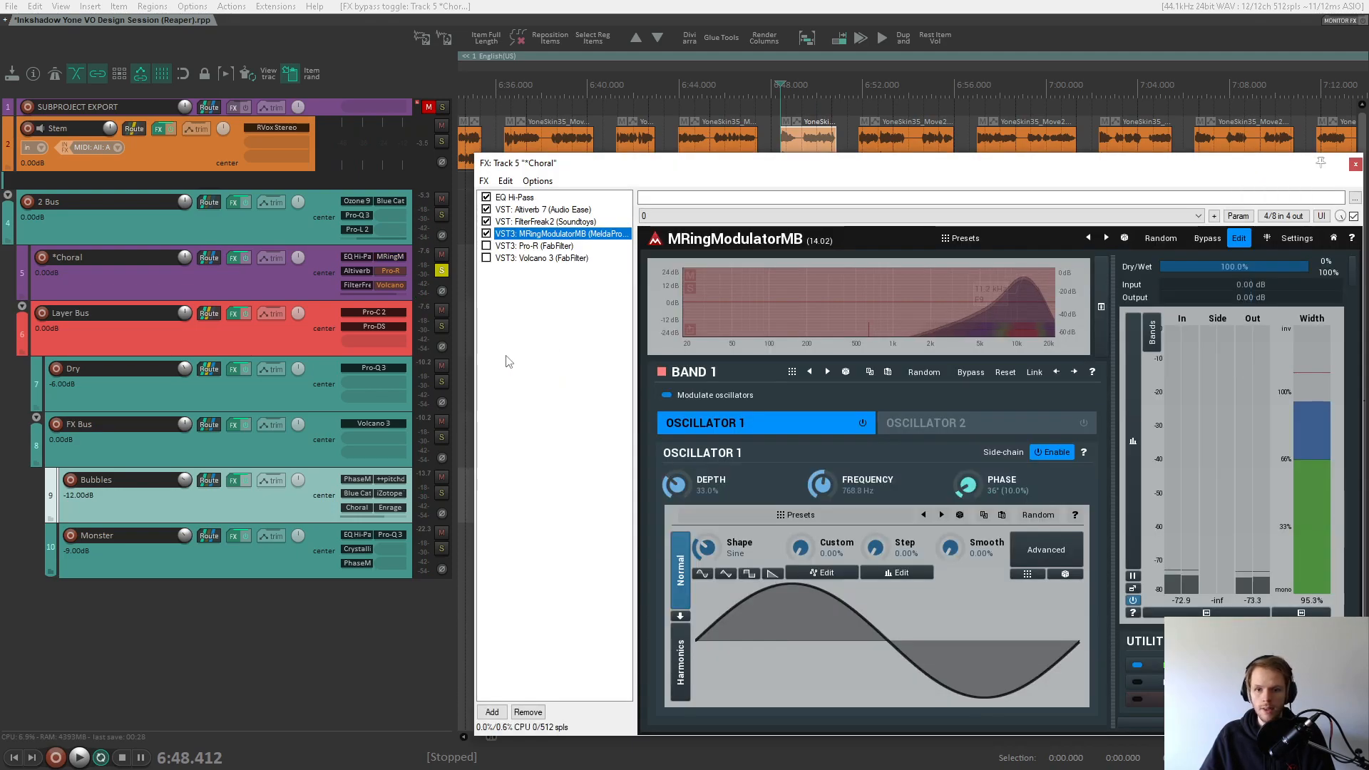
{"action": "left_click_drag", "start_coordinate": [724, 173], "coordinate": [827, 172]}
{"action": "key", "text": "space"}
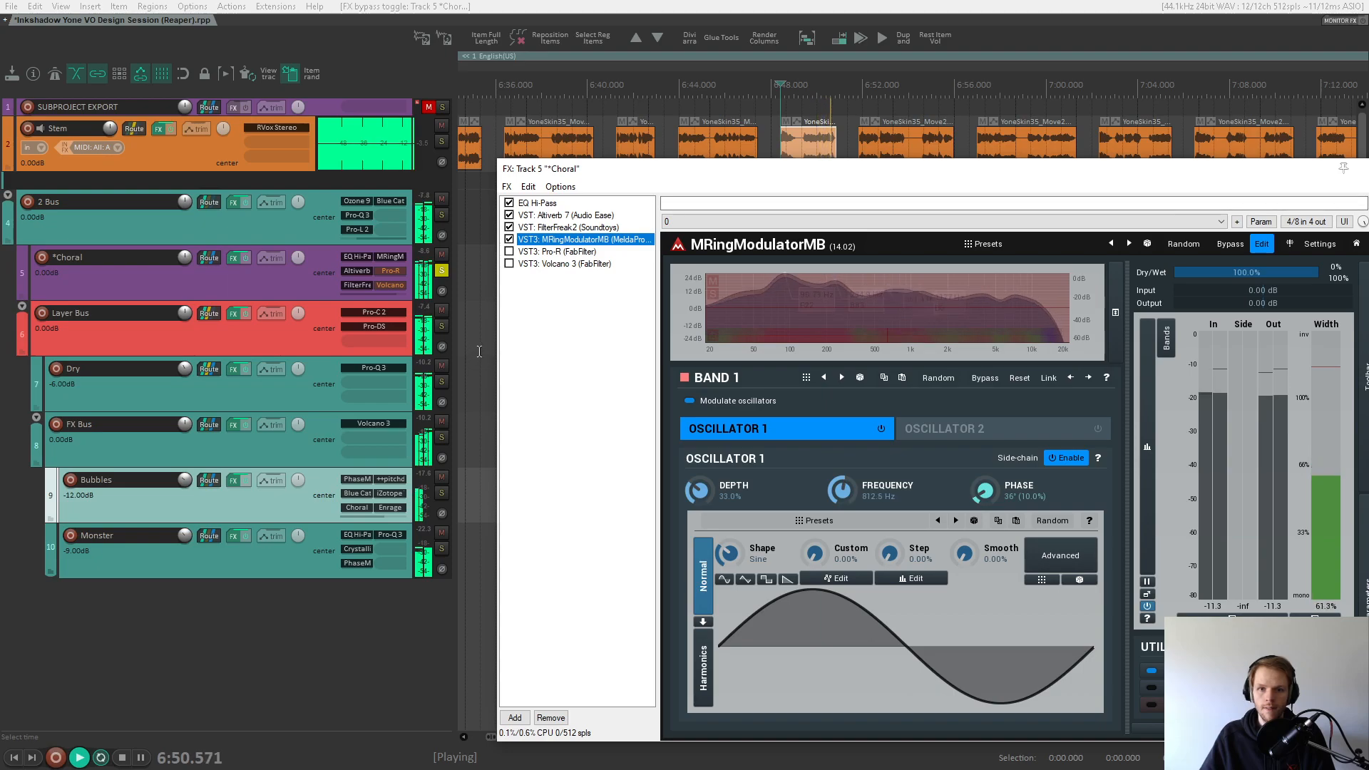
- Play the Choral chain from the 6:41 voice clip and reselect MRingModulatorMB
{"action": "key", "text": "space"}
{"action": "left_click", "coordinate": [608, 133]}
{"action": "key", "text": "ctrl+Right"}
{"action": "key", "text": "space"}
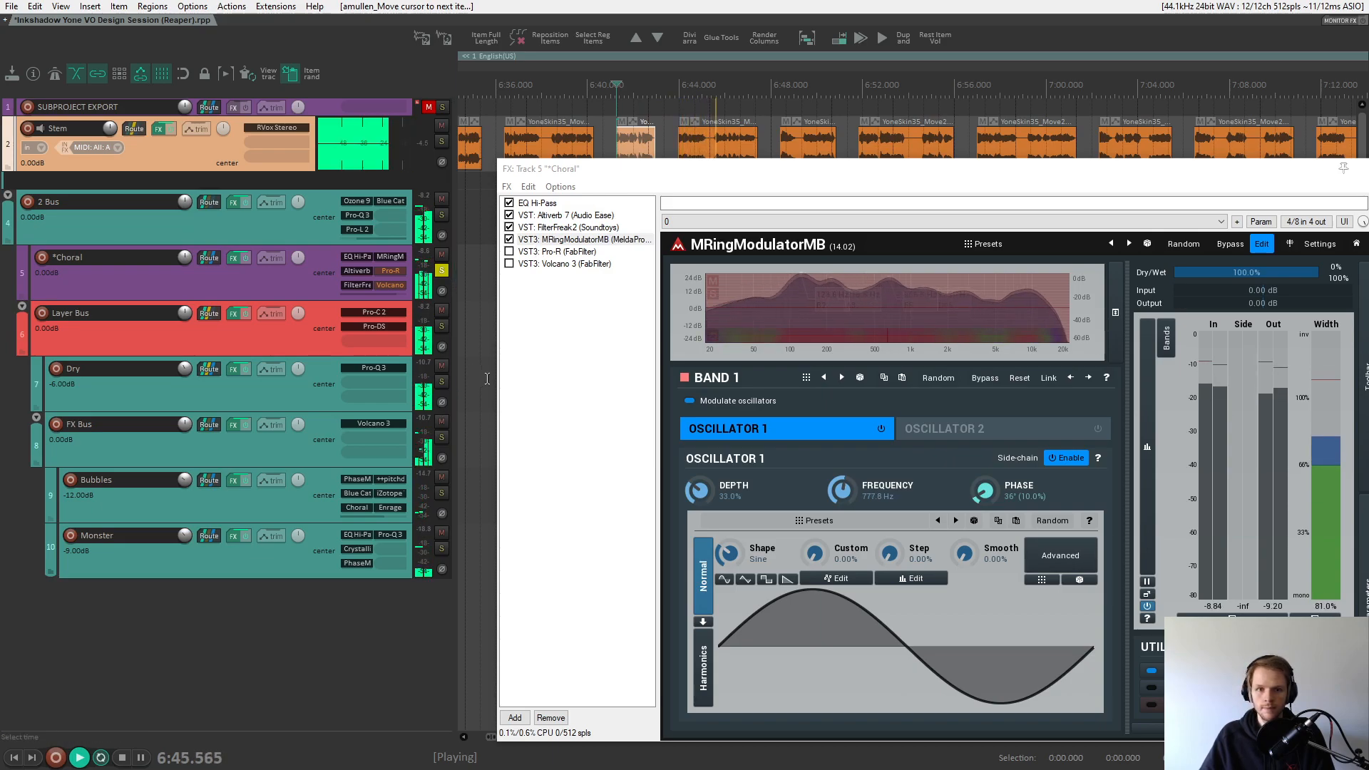
{"action": "key", "text": "space"}
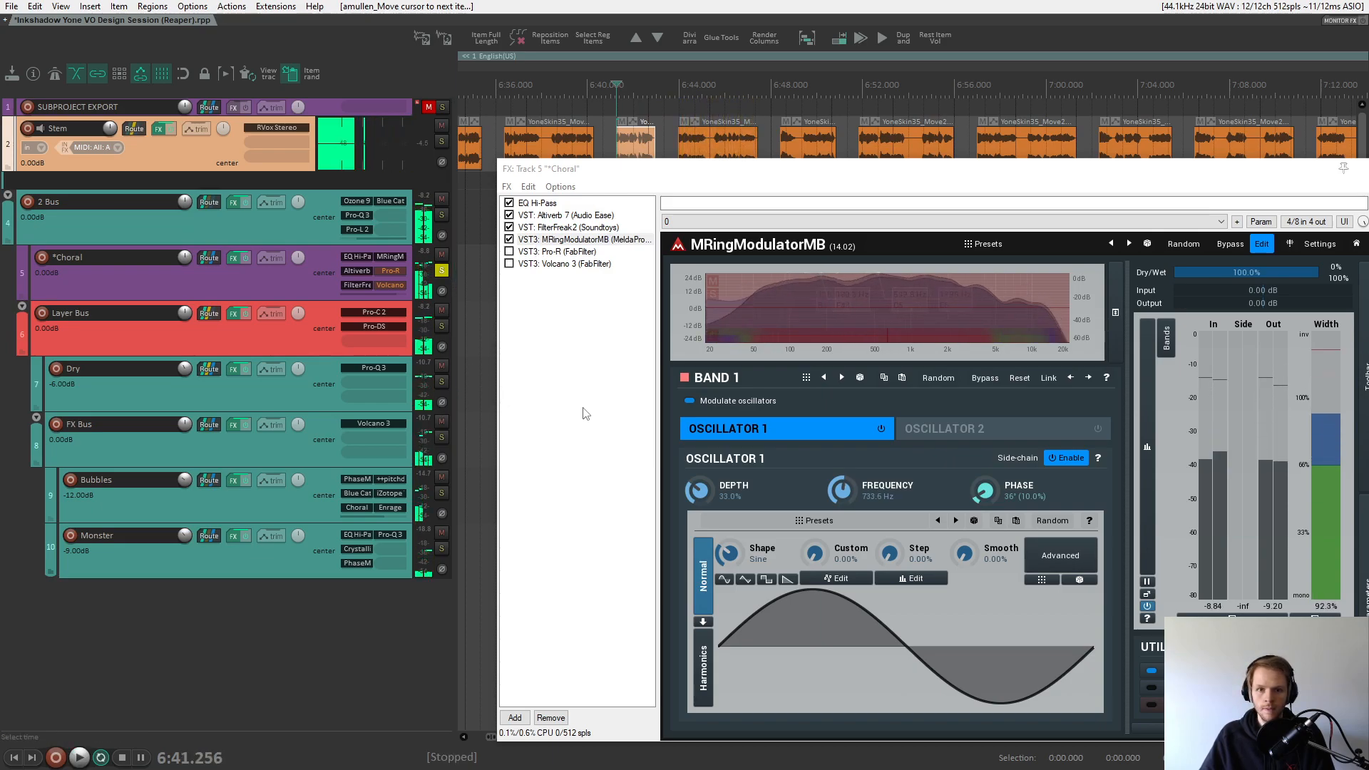
{"action": "left_click", "coordinate": [612, 241]}
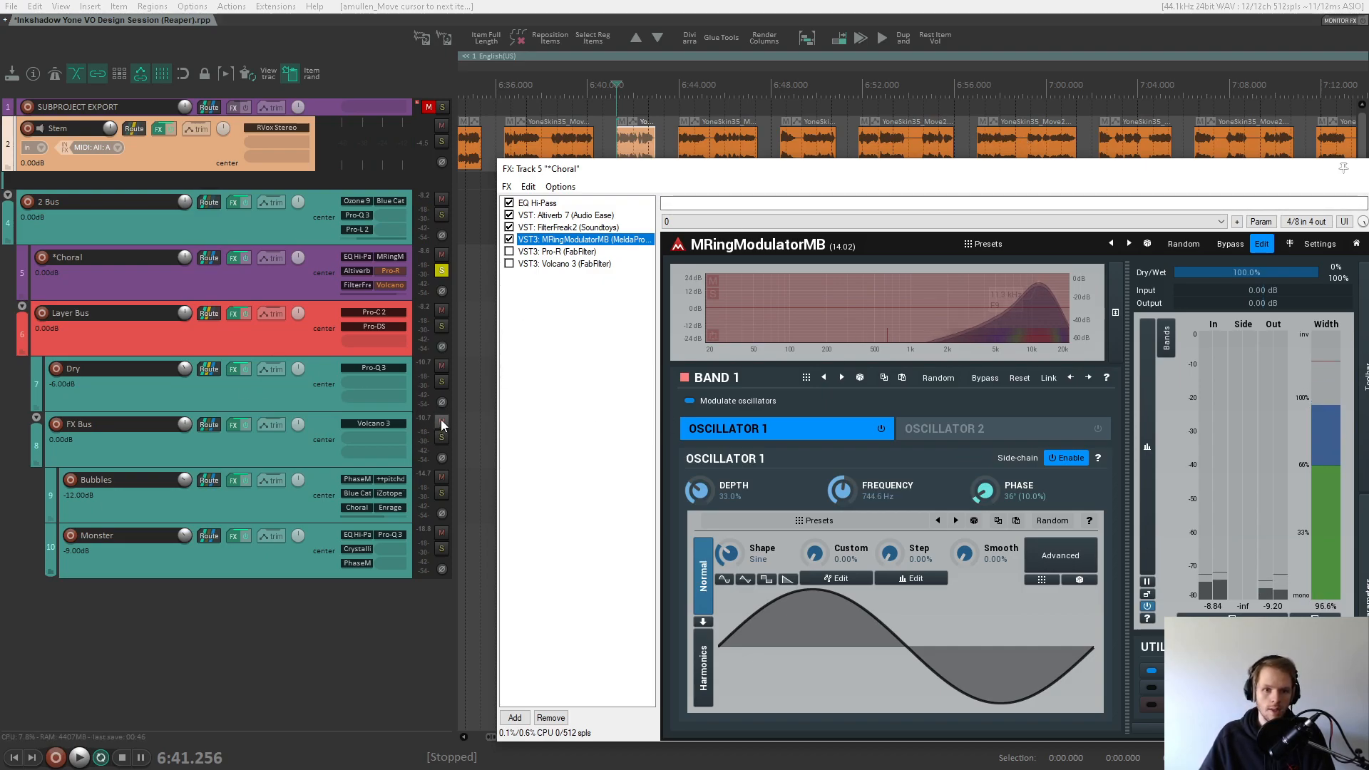
- Mute the Dry and Bubbles tracks, audition again, then unsolo Choral
{"action": "left_click", "coordinate": [442, 367]}
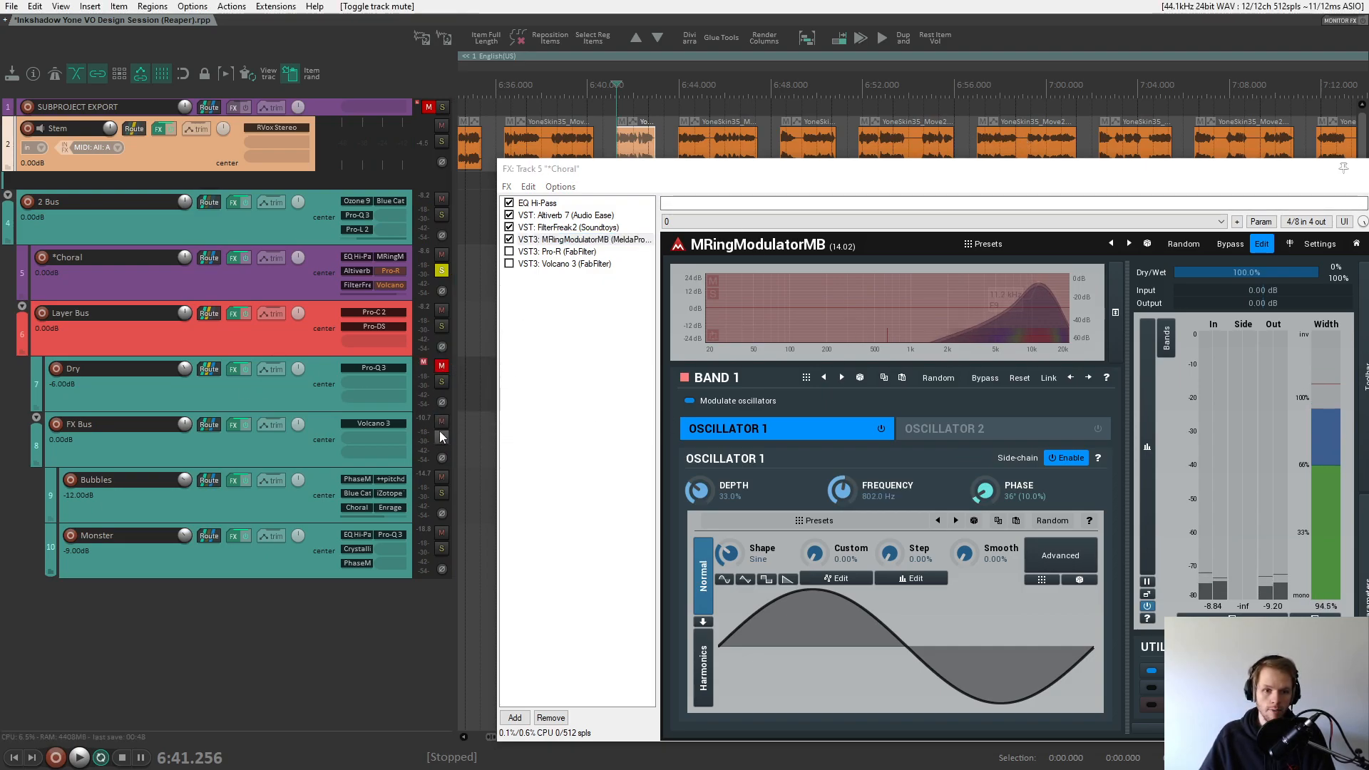
{"action": "left_click", "coordinate": [308, 568]}
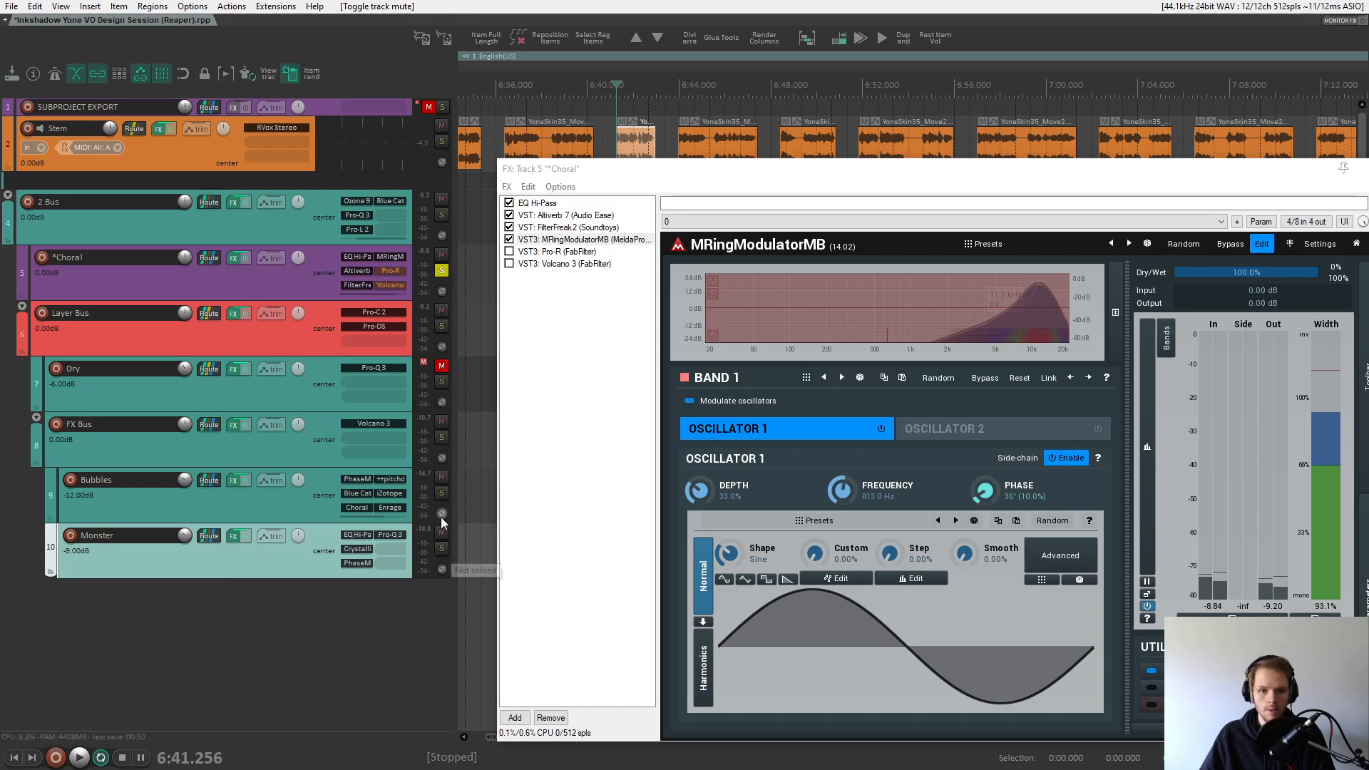
{"action": "key", "text": "space"}
{"action": "left_click", "coordinate": [442, 477]}
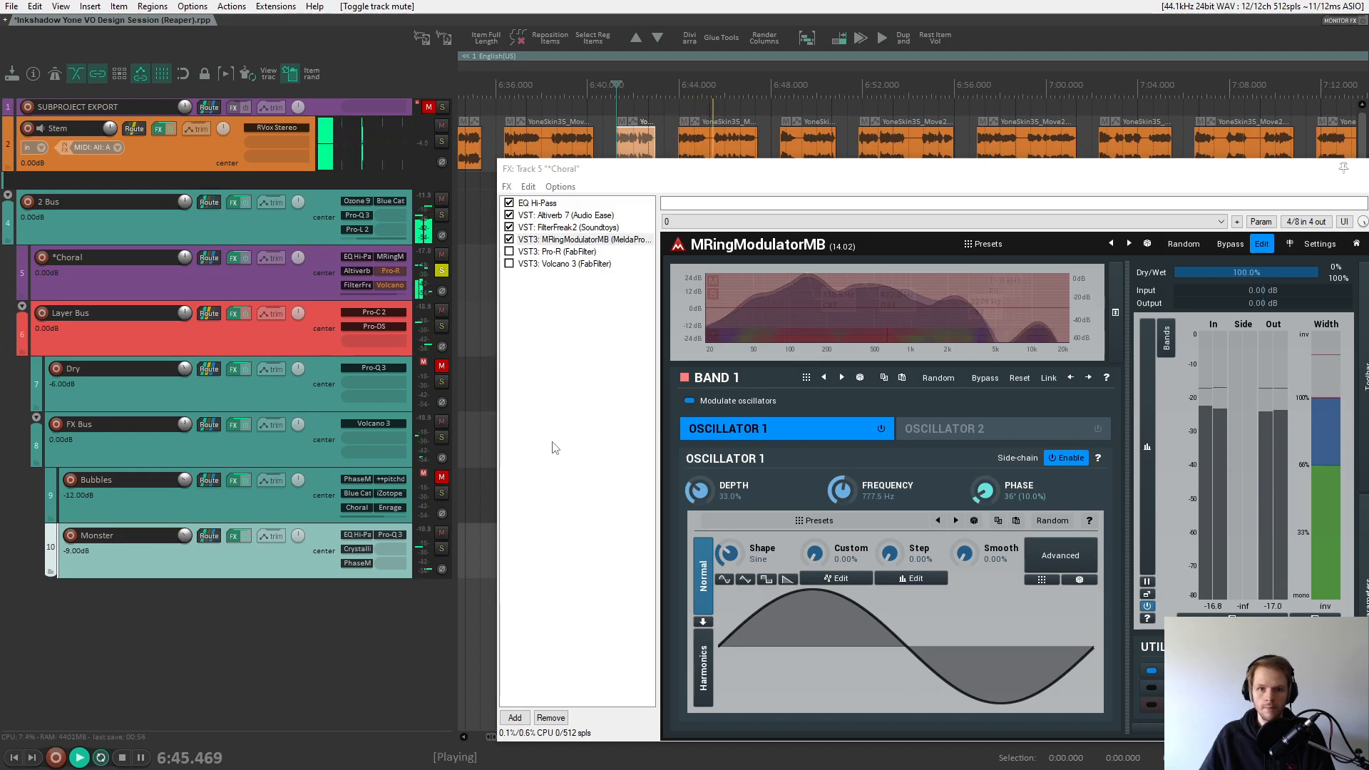
{"action": "key", "text": "space"}
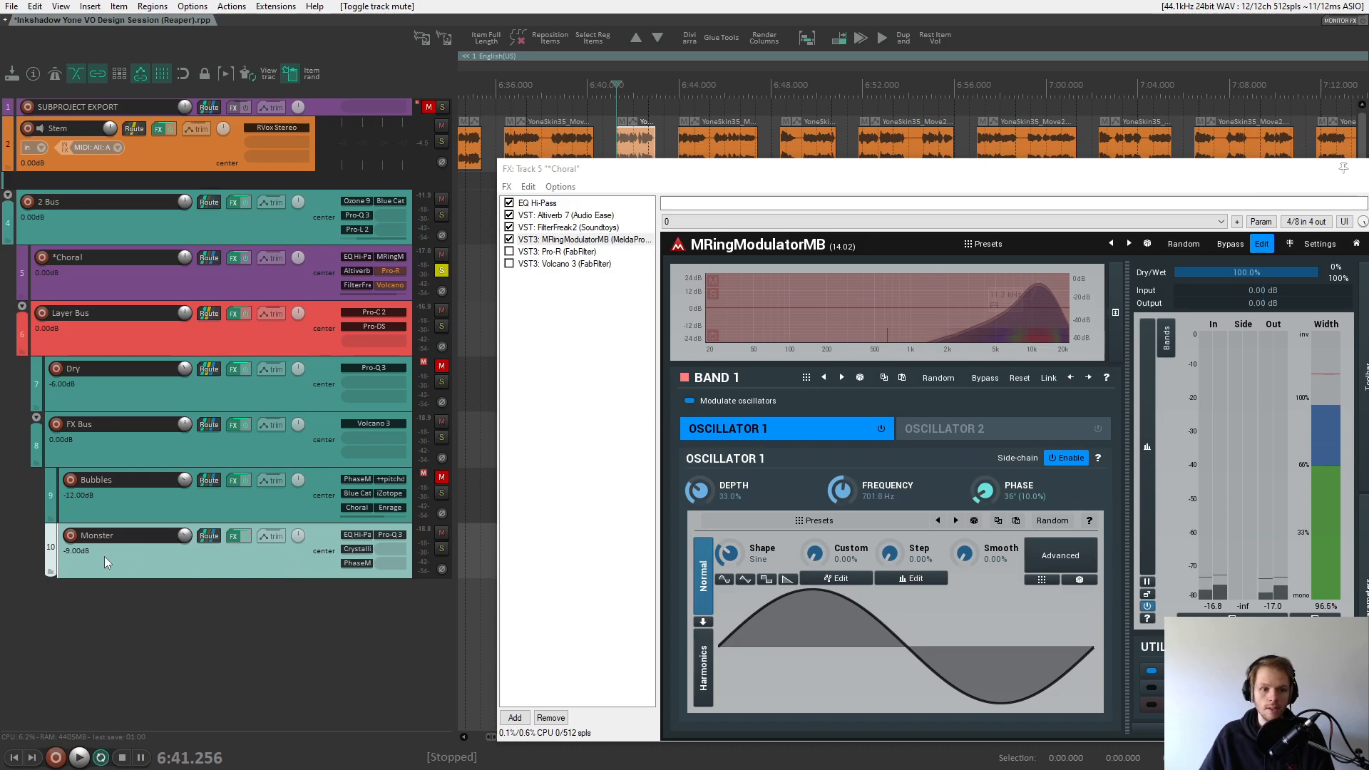
{"action": "left_click", "coordinate": [297, 286]}
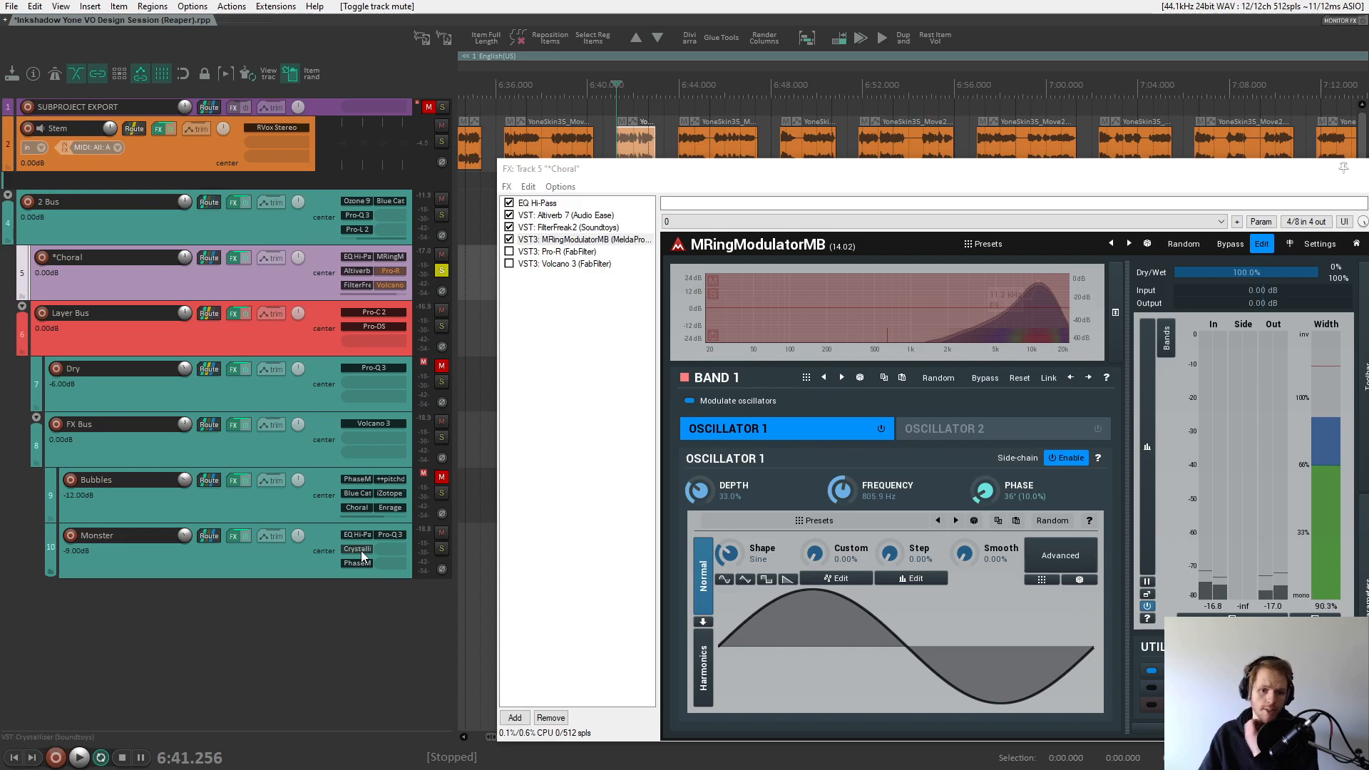
{"action": "left_click", "coordinate": [603, 242]}
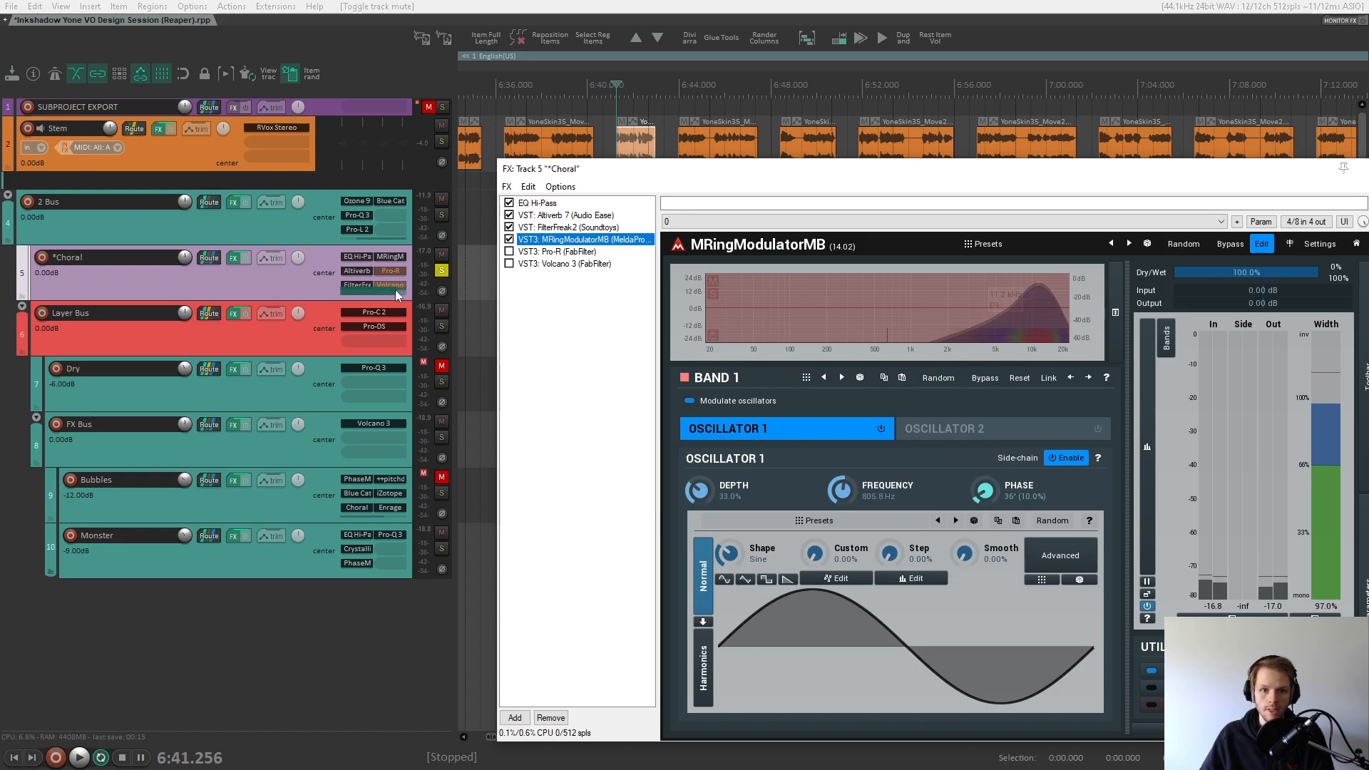
{"action": "left_click", "coordinate": [442, 274]}
- Enable FabFilter Pro-R on the Choral chain, showing its 0.70 s reverb
{"action": "left_click", "coordinate": [569, 253]}
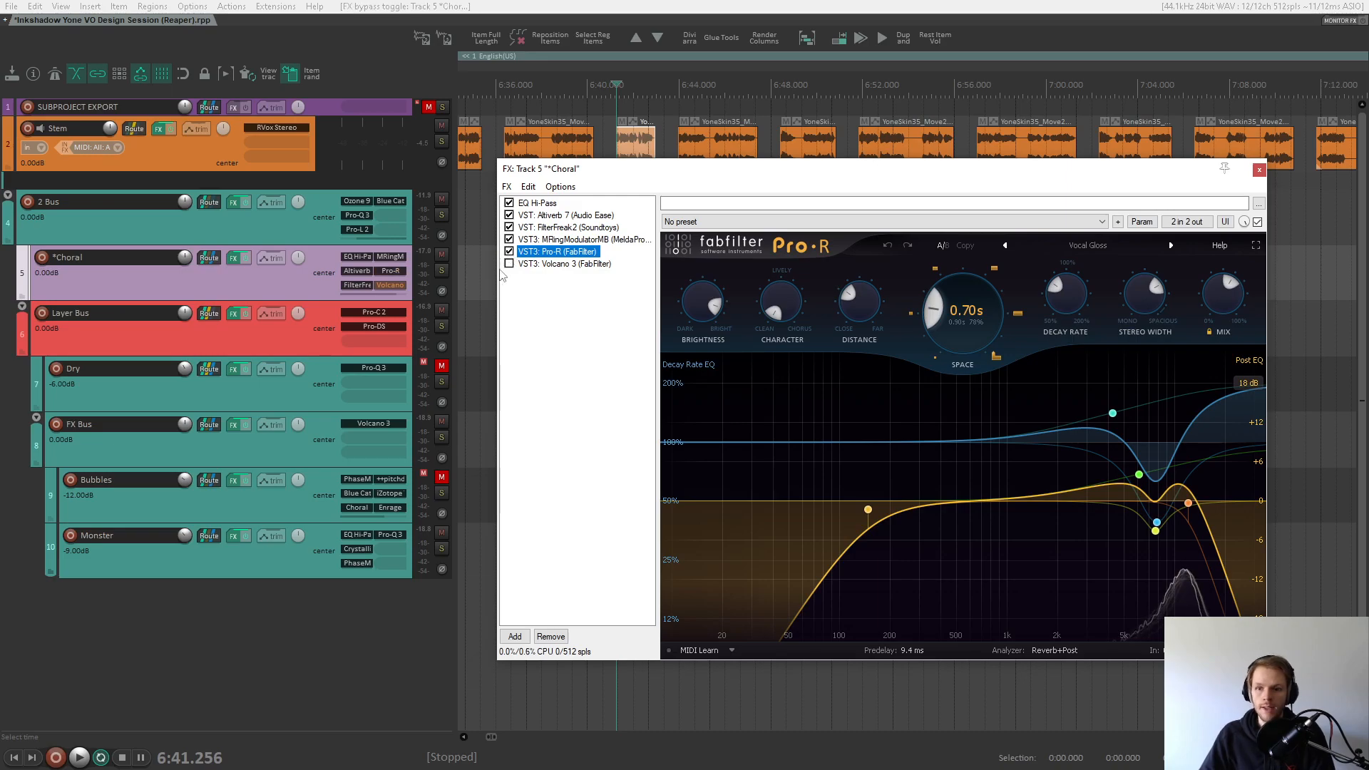
{"action": "mouse_move", "coordinate": [1218, 315]}
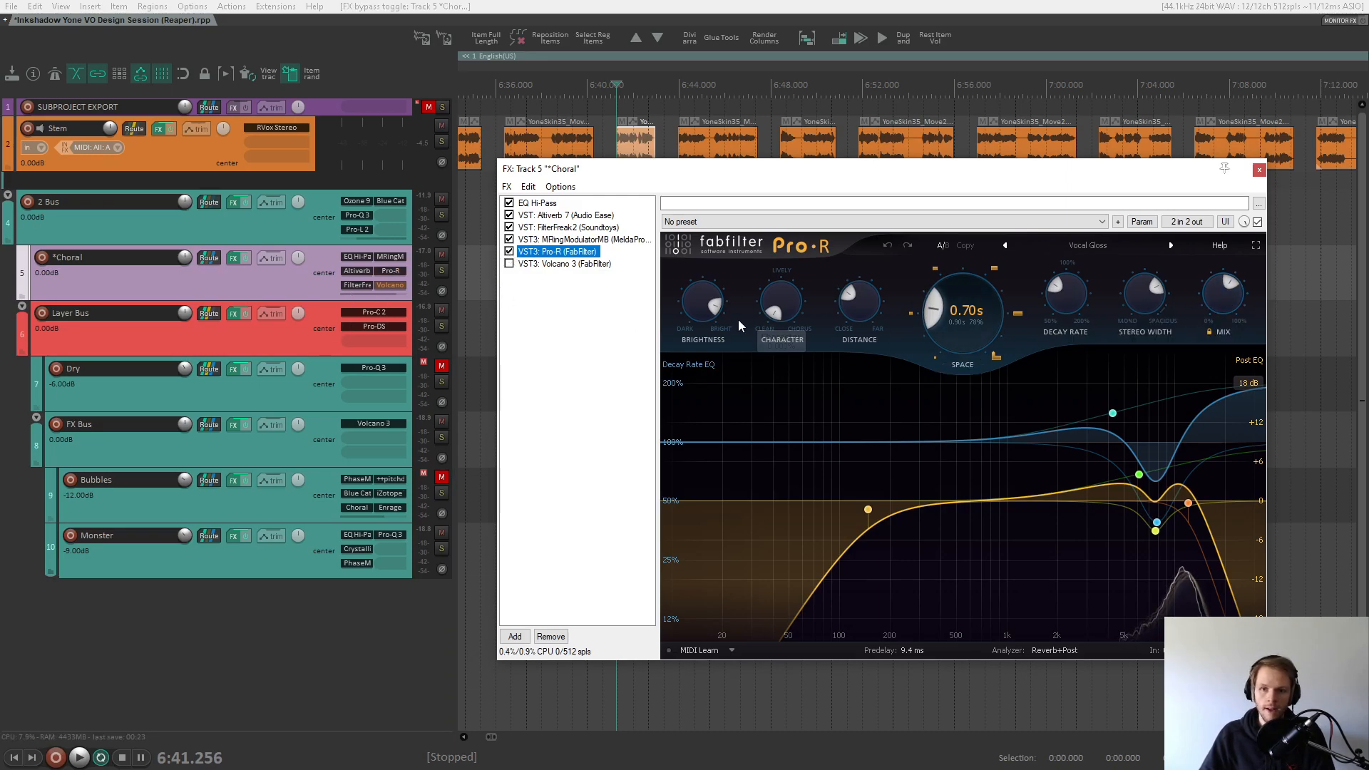
{"action": "mouse_move", "coordinate": [1089, 298]}
{"action": "mouse_move", "coordinate": [1246, 295]}
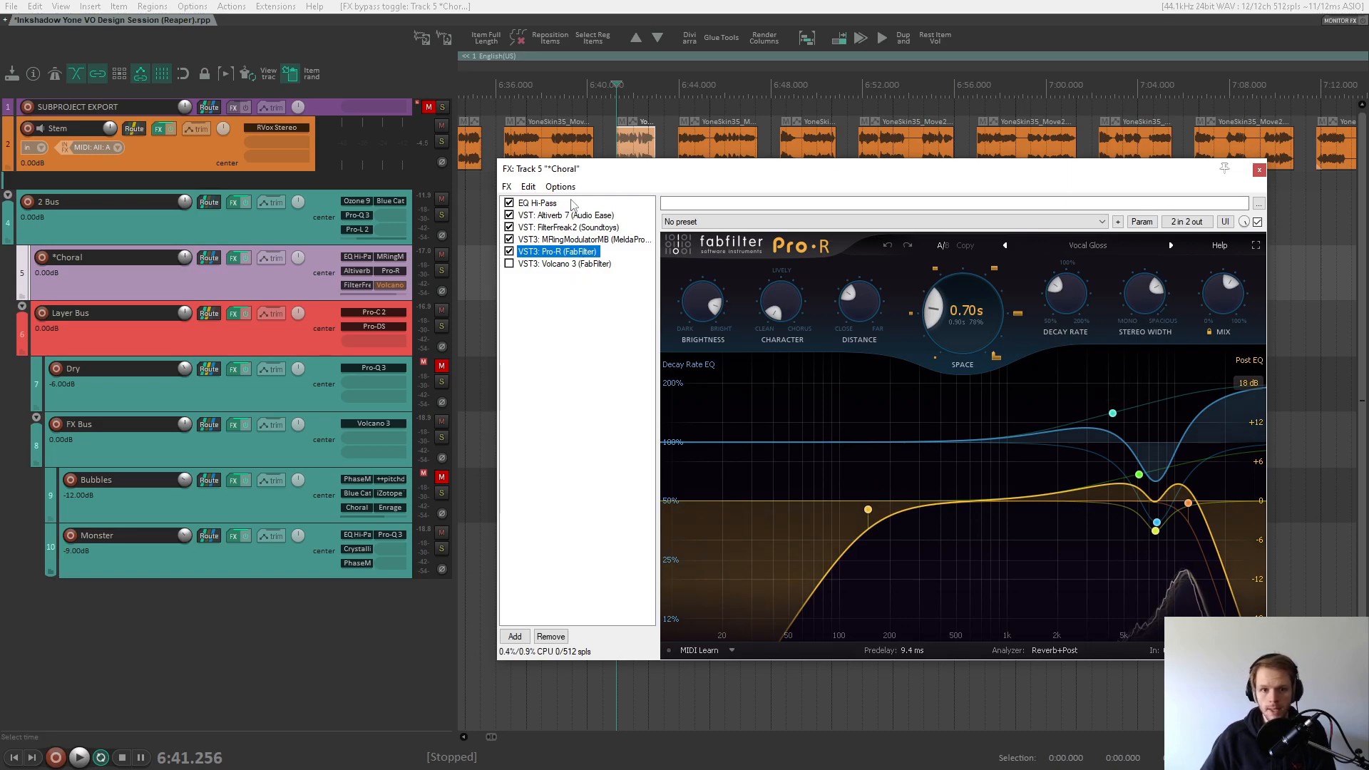
- Unmute the Bubbles and Dry tracks and audition the mix
{"action": "left_click", "coordinate": [441, 474]}
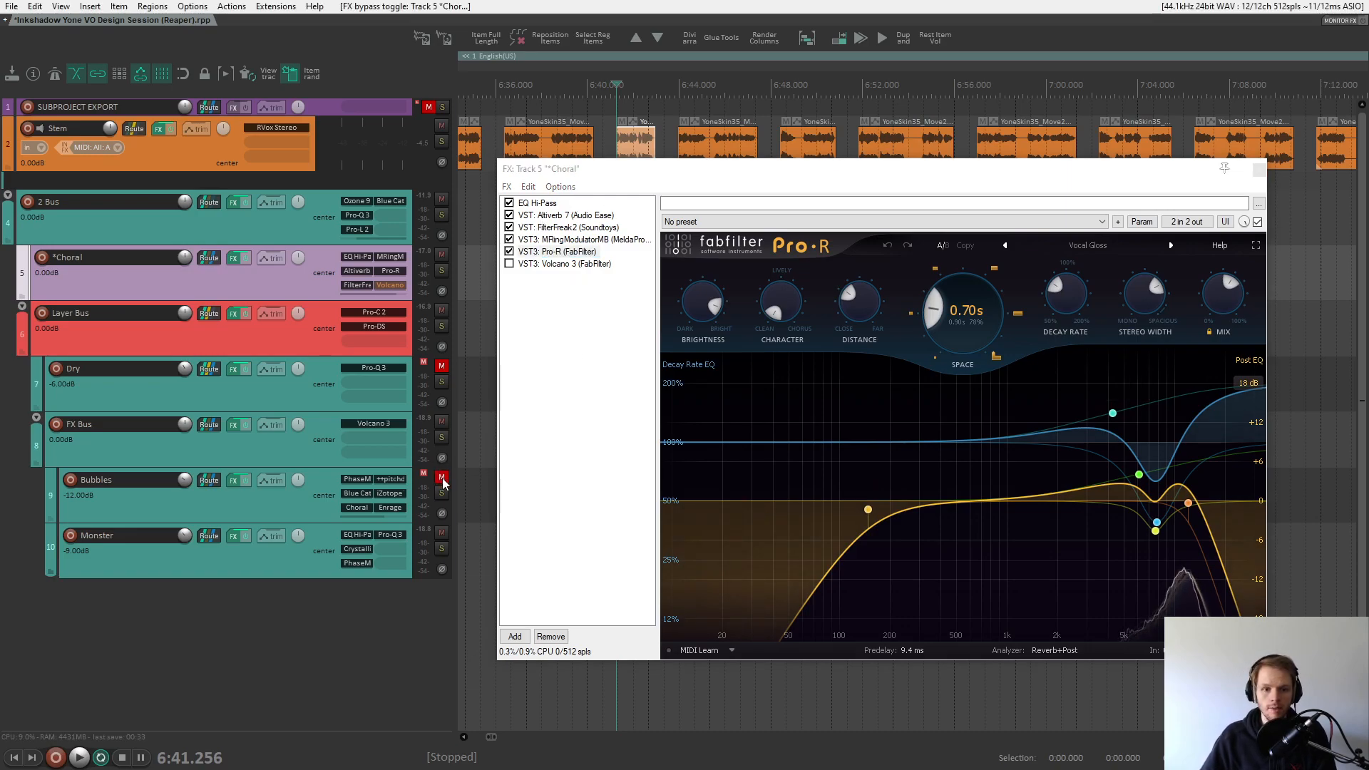
{"action": "left_click", "coordinate": [443, 367]}
{"action": "left_click", "coordinate": [444, 366]}
{"action": "left_click", "coordinate": [445, 367]}
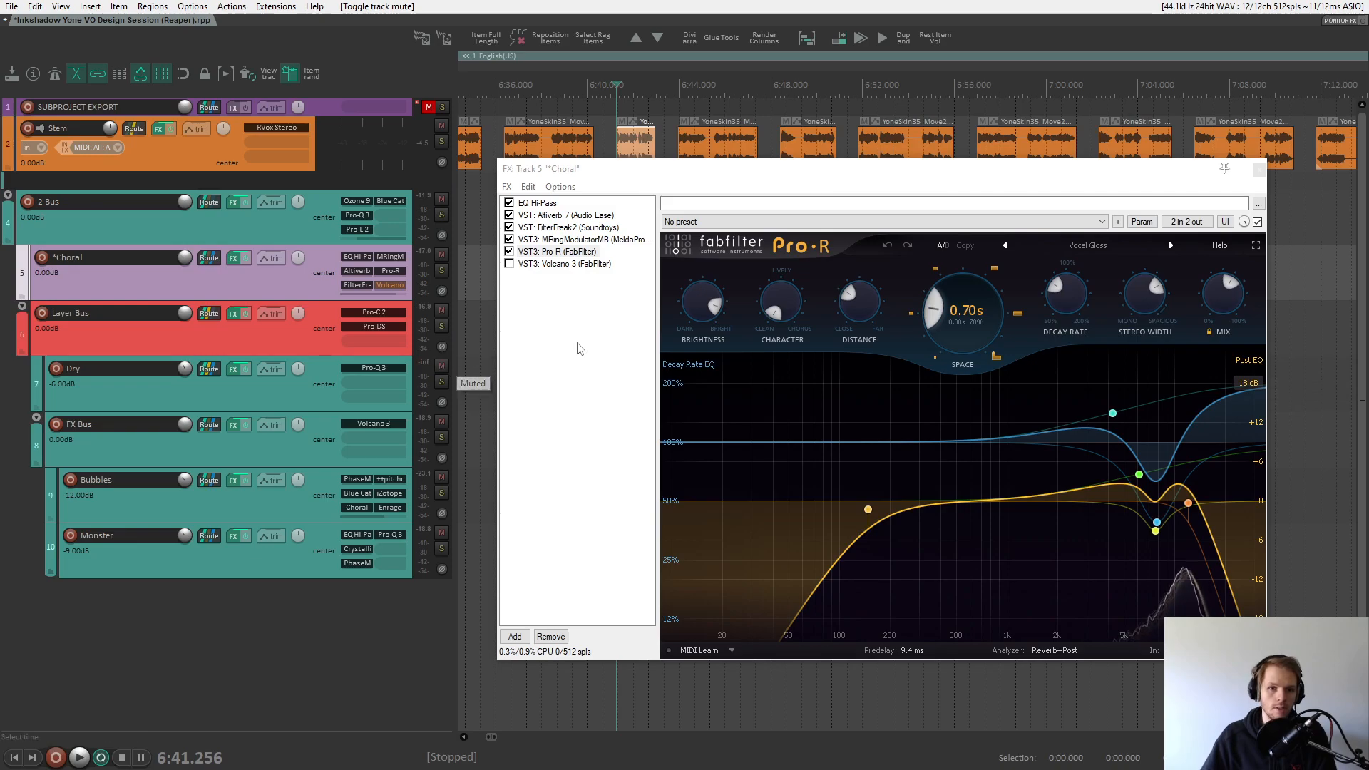
{"action": "left_click", "coordinate": [579, 348]}
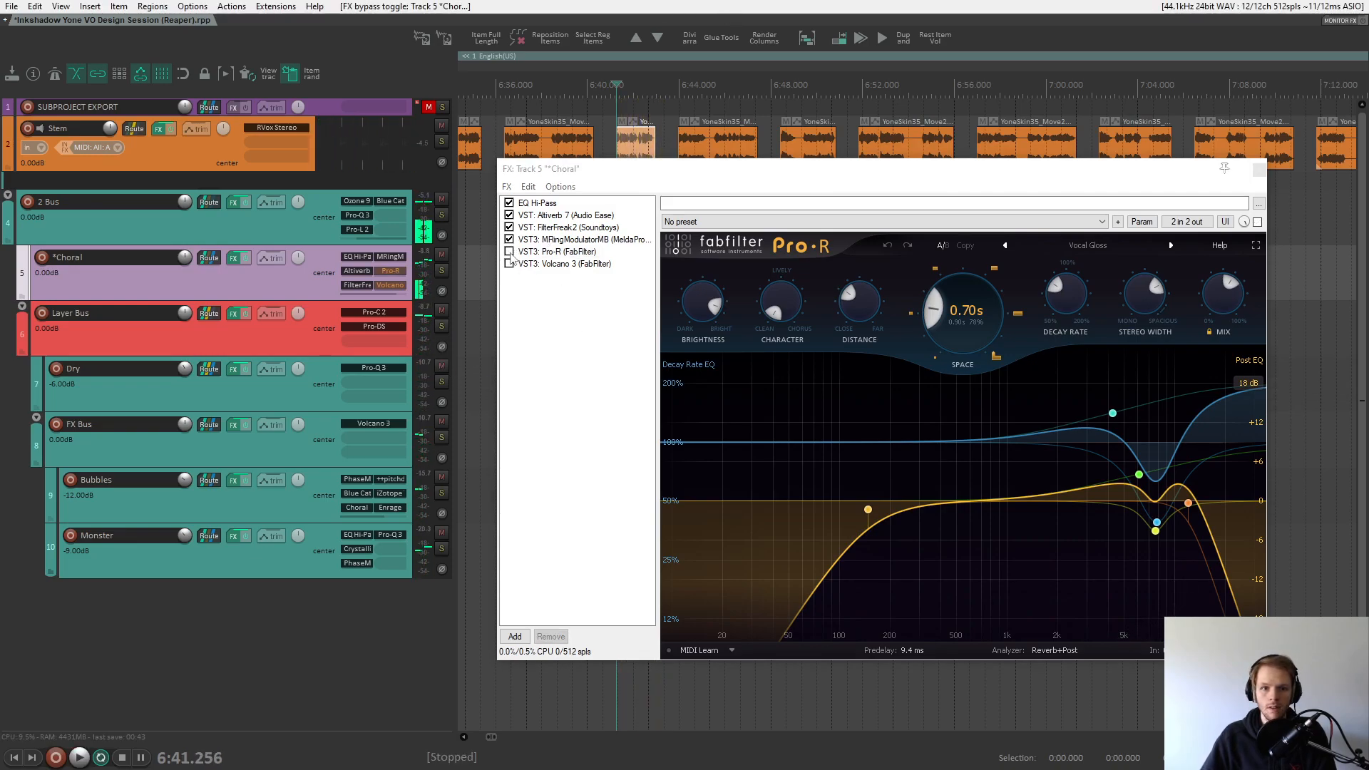
{"action": "key", "text": "space"}
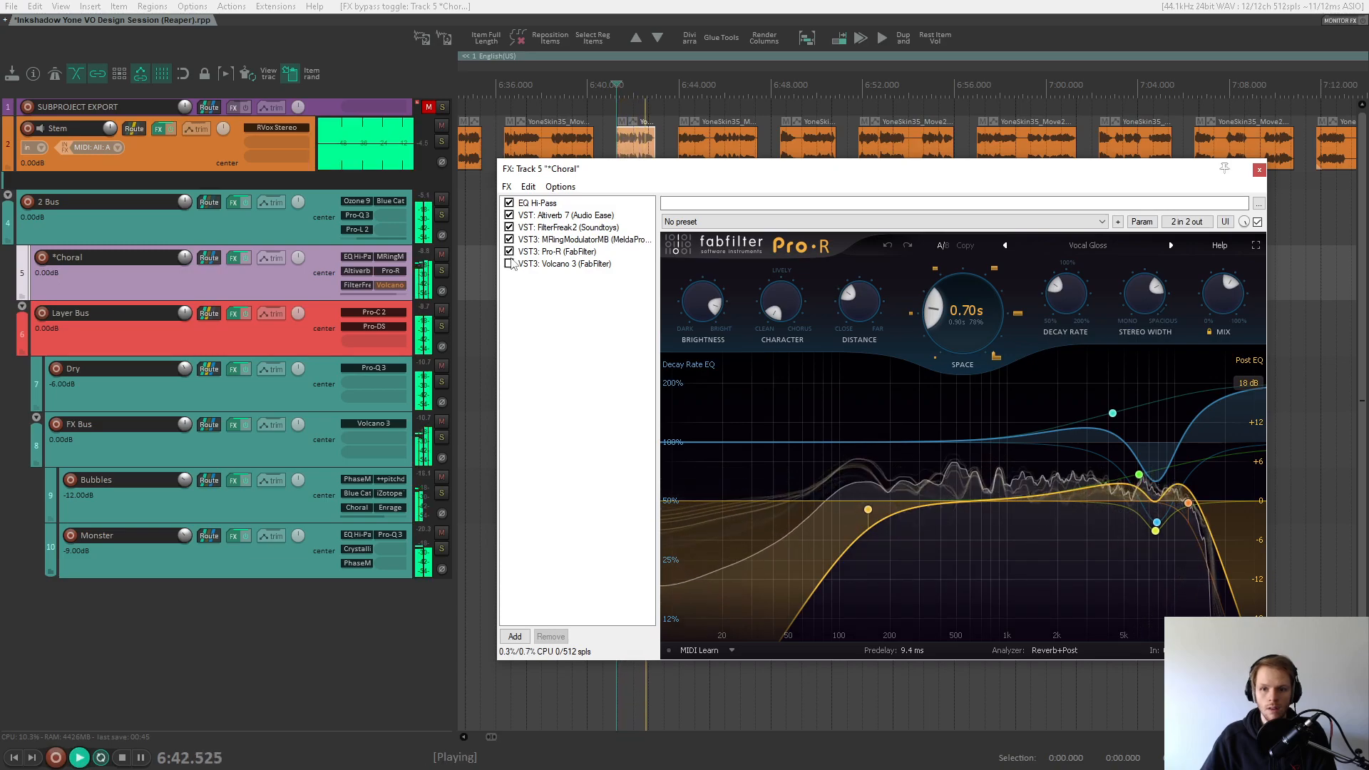
{"action": "key", "text": "space"}
- Solo Choral and compare with Pro-R bypassed and enabled, muting the clip after 6:42
{"action": "left_click", "coordinate": [441, 270]}
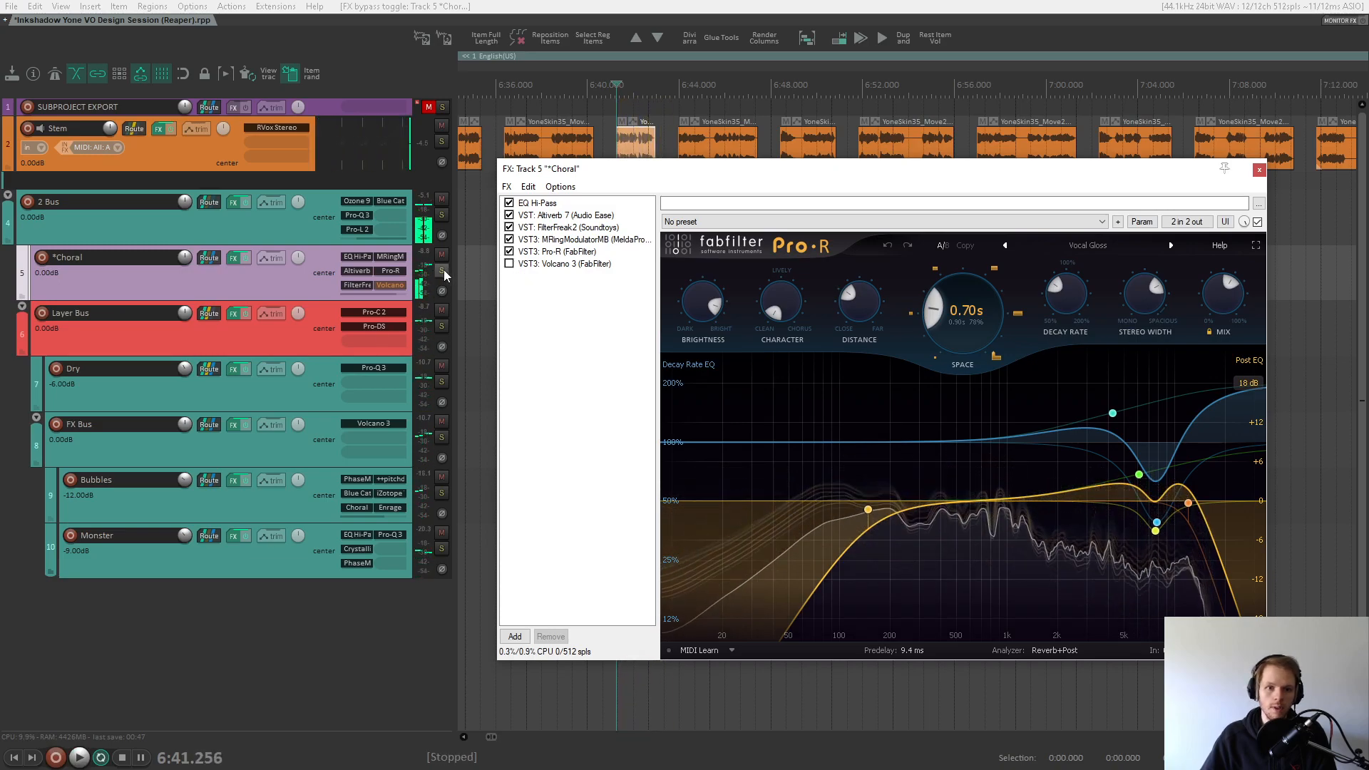
{"action": "left_click", "coordinate": [510, 252]}
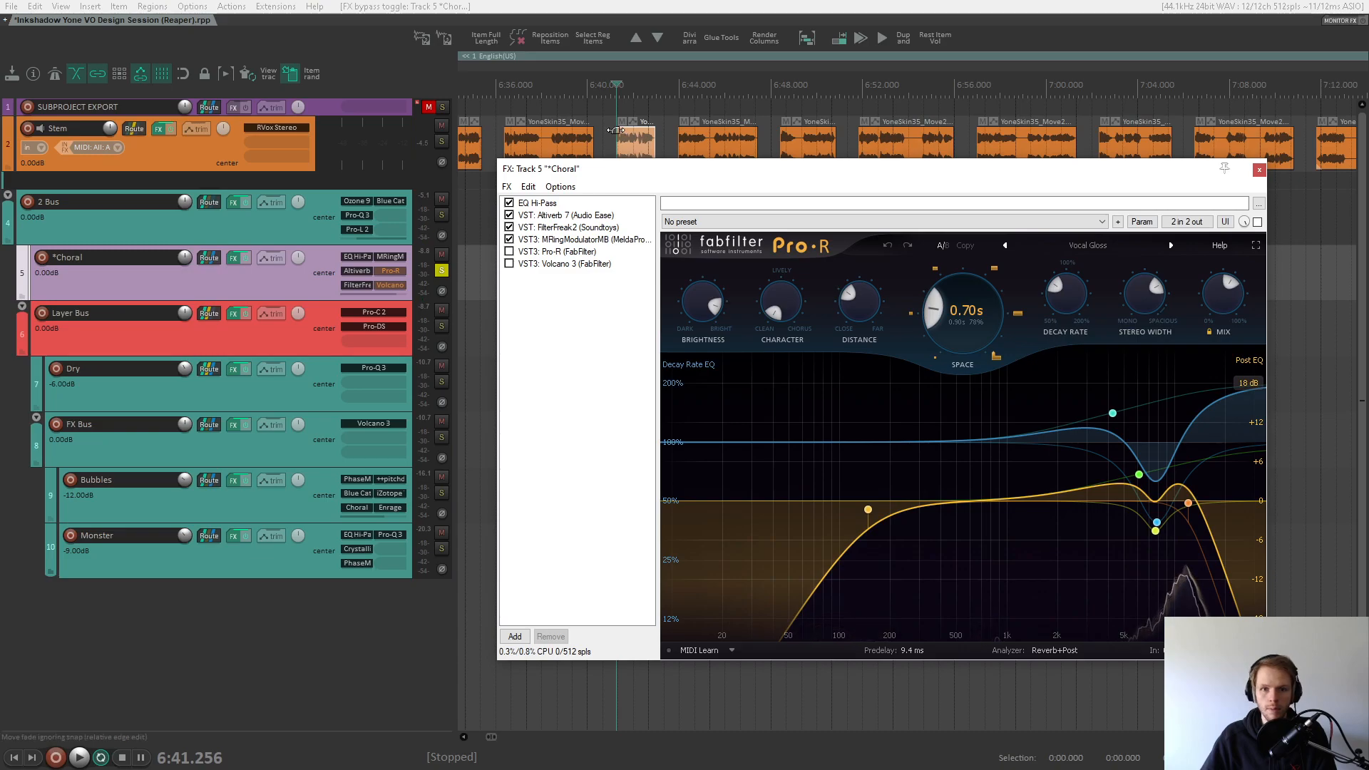
{"action": "scroll", "coordinate": [614, 130], "scroll_direction": "up", "scroll_amount": 3}
{"action": "key", "text": "space"}
{"action": "left_click", "coordinate": [796, 121]}
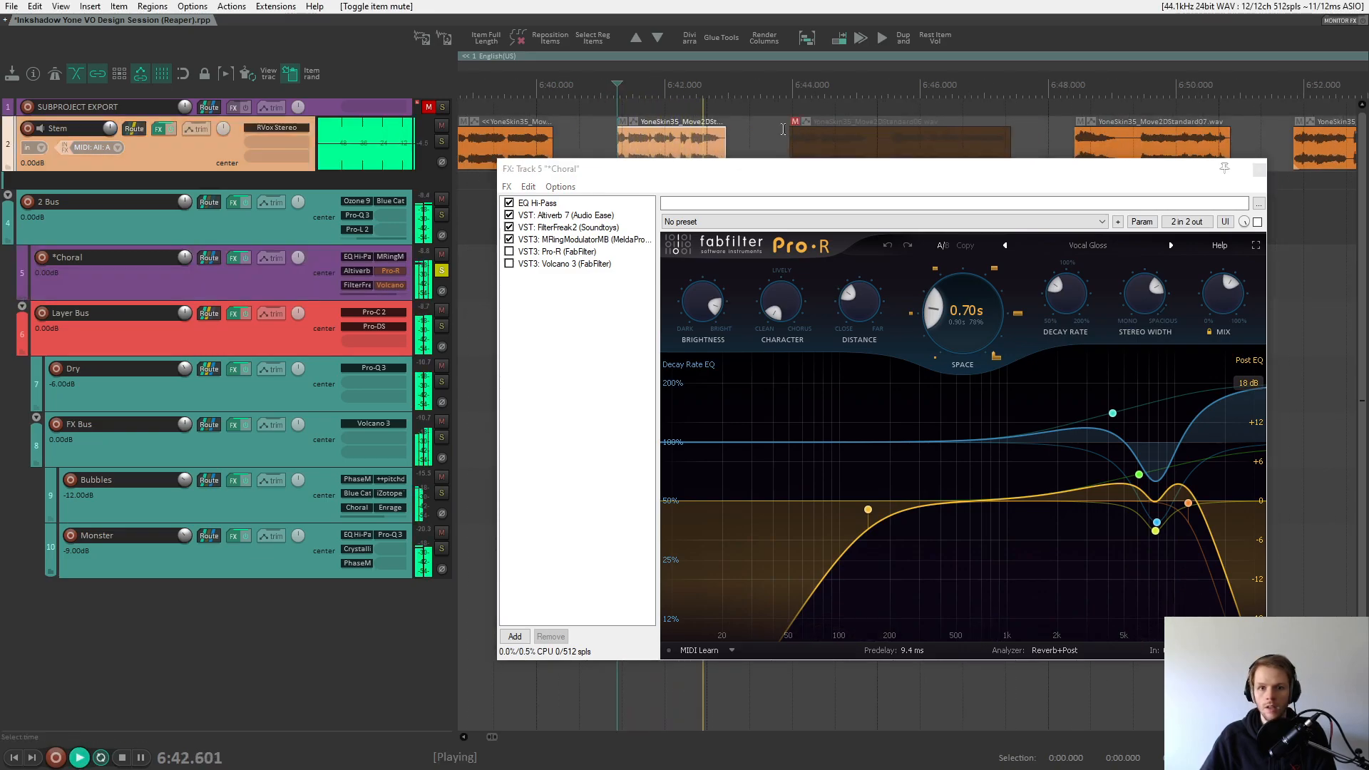
{"action": "left_click", "coordinate": [510, 252]}
{"action": "key", "text": "space"}
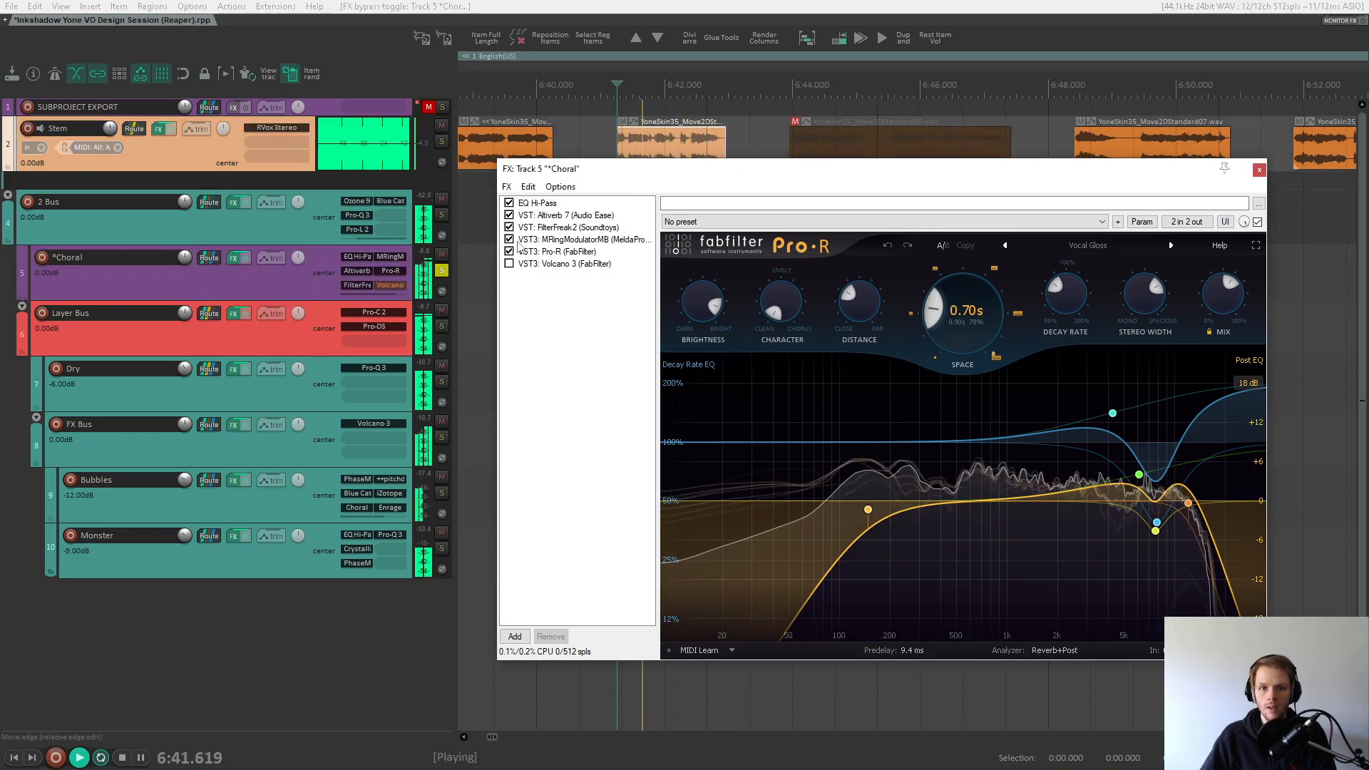
- Enable Volcano 3 at the end of the Choral chain and view its filter curve
{"action": "left_click", "coordinate": [508, 265]}
{"action": "key", "text": "space"}
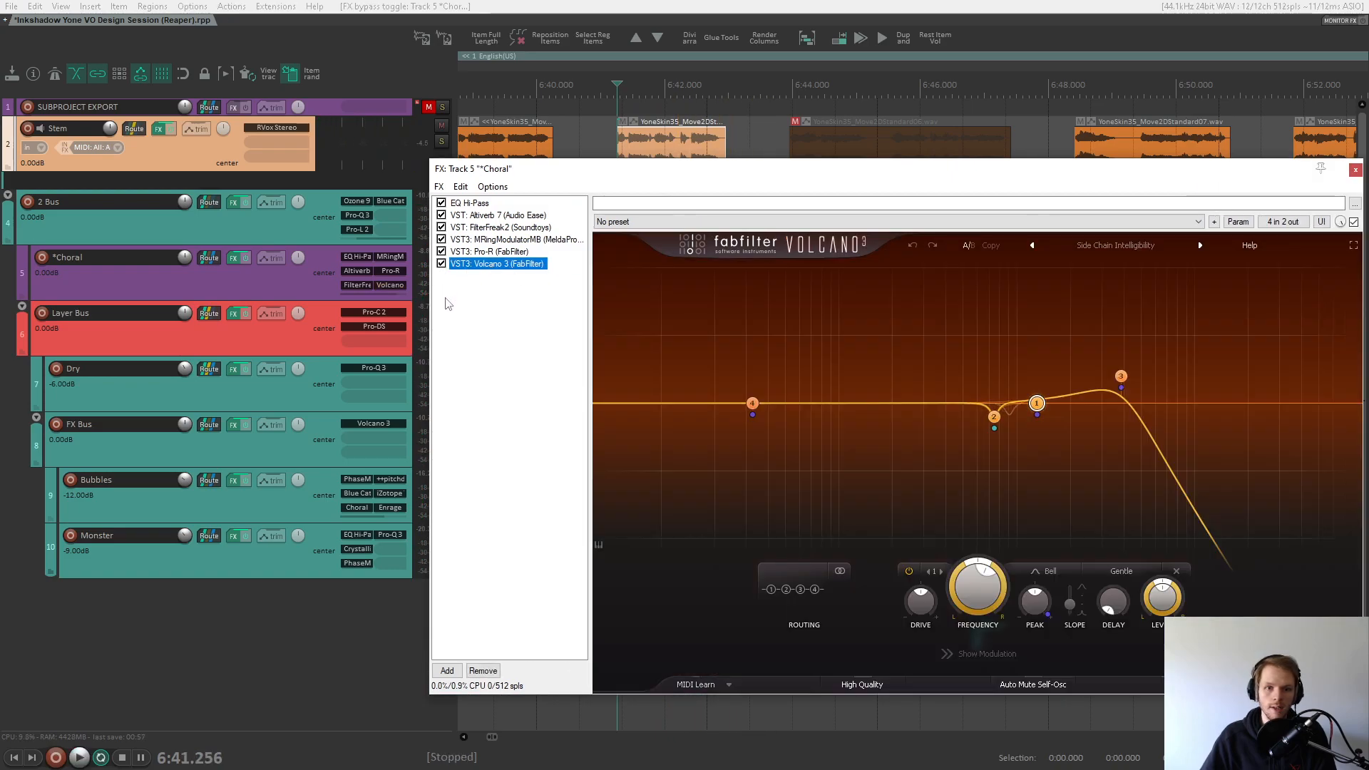
{"action": "left_click_drag", "start_coordinate": [634, 175], "coordinate": [683, 172]}
{"action": "left_click", "coordinate": [286, 281]}
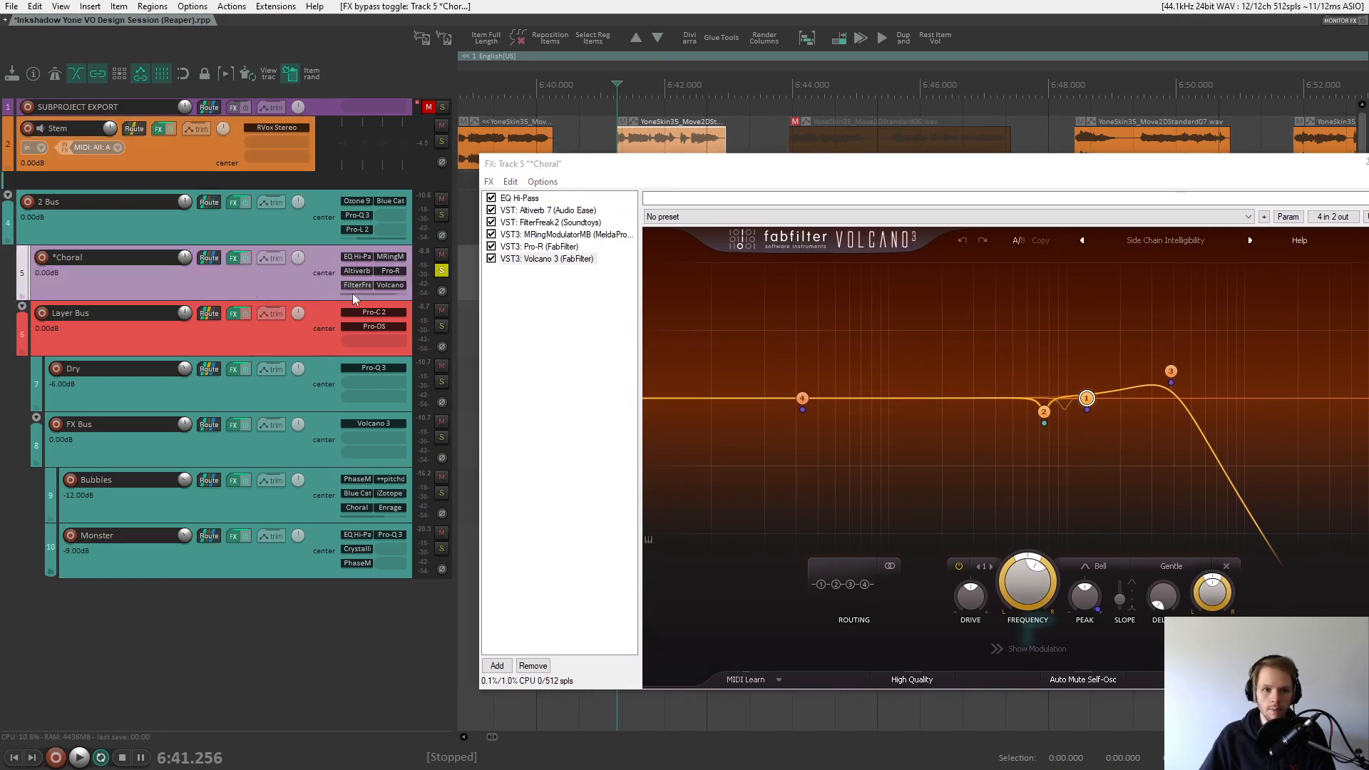
{"action": "left_click", "coordinate": [284, 454]}
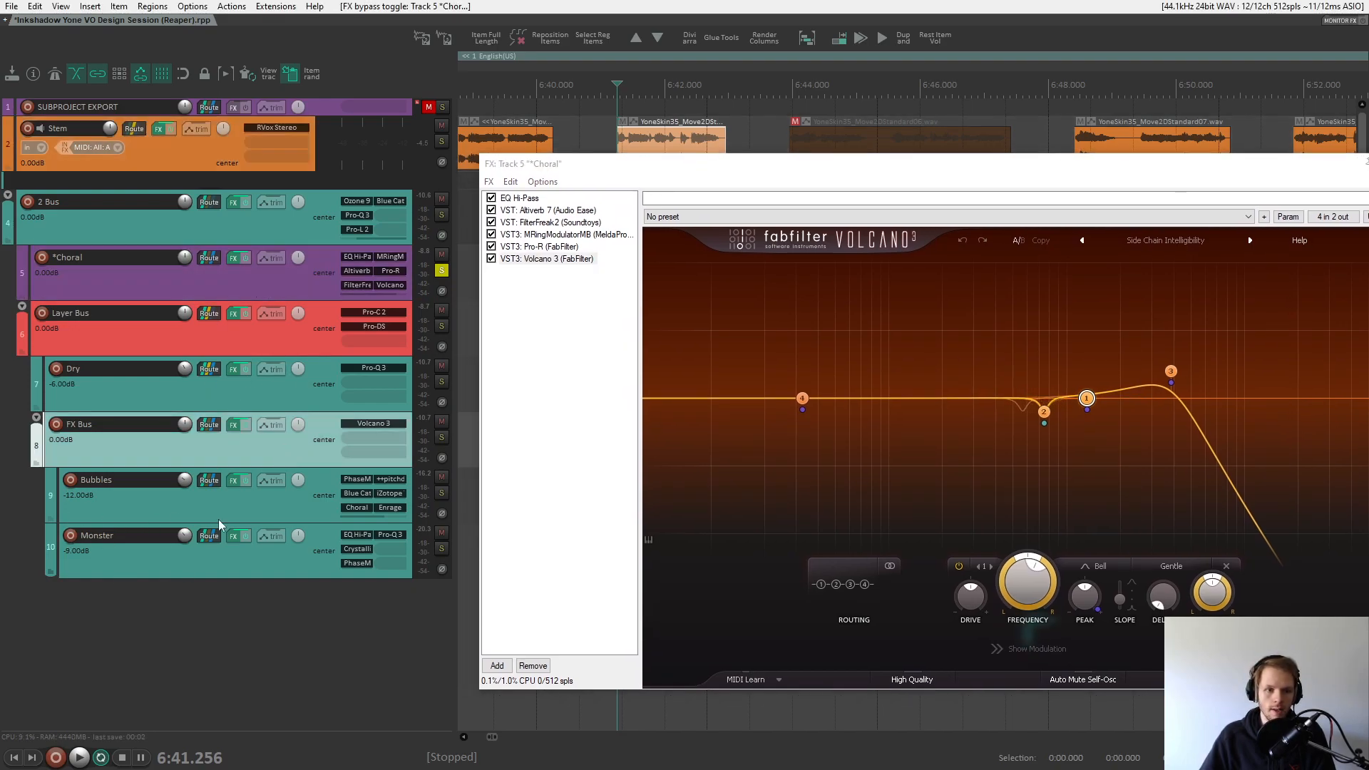
{"action": "left_click", "coordinate": [280, 287]}
- Audition Volcano 3 with Choral soloed, then unsolo Choral and play the full mix
{"action": "key", "text": "space"}
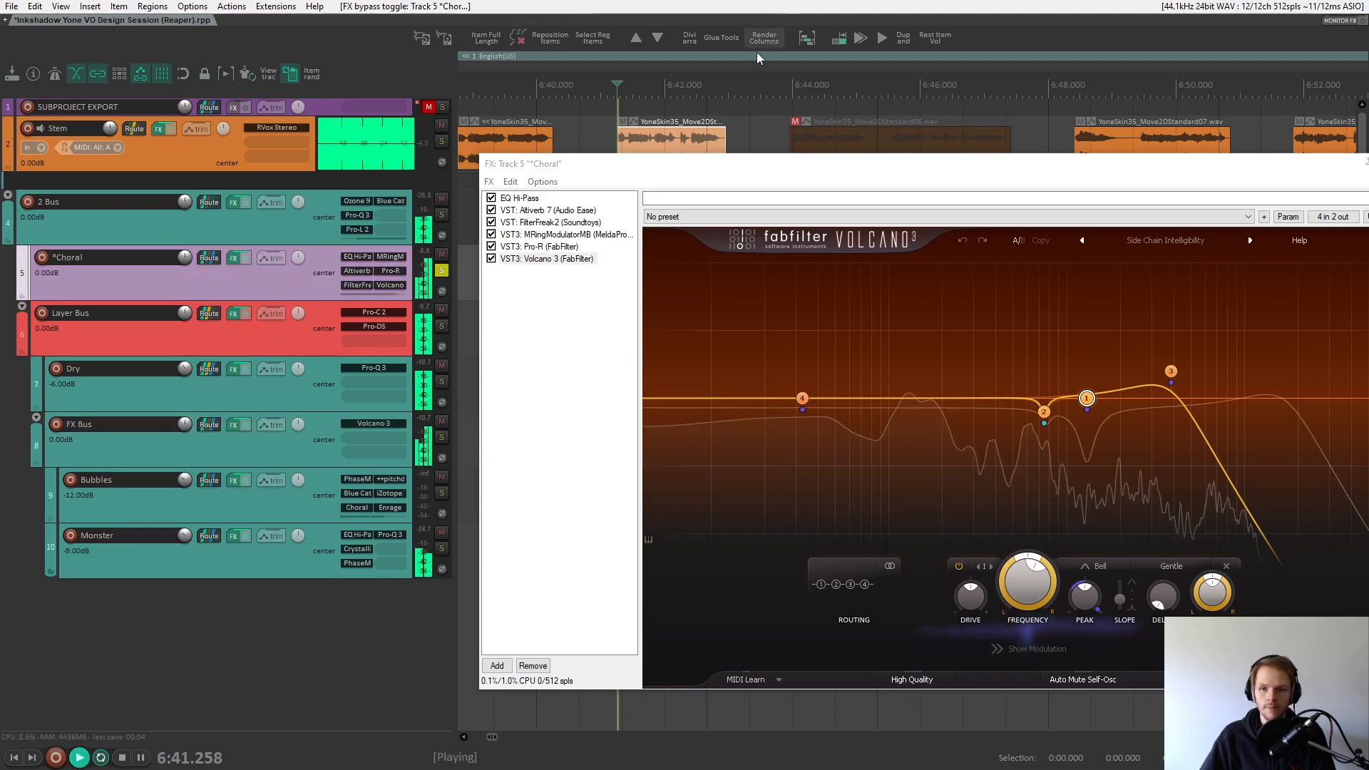
{"action": "key", "text": "space"}
{"action": "left_click", "coordinate": [441, 271]}
{"action": "key", "text": "space"}
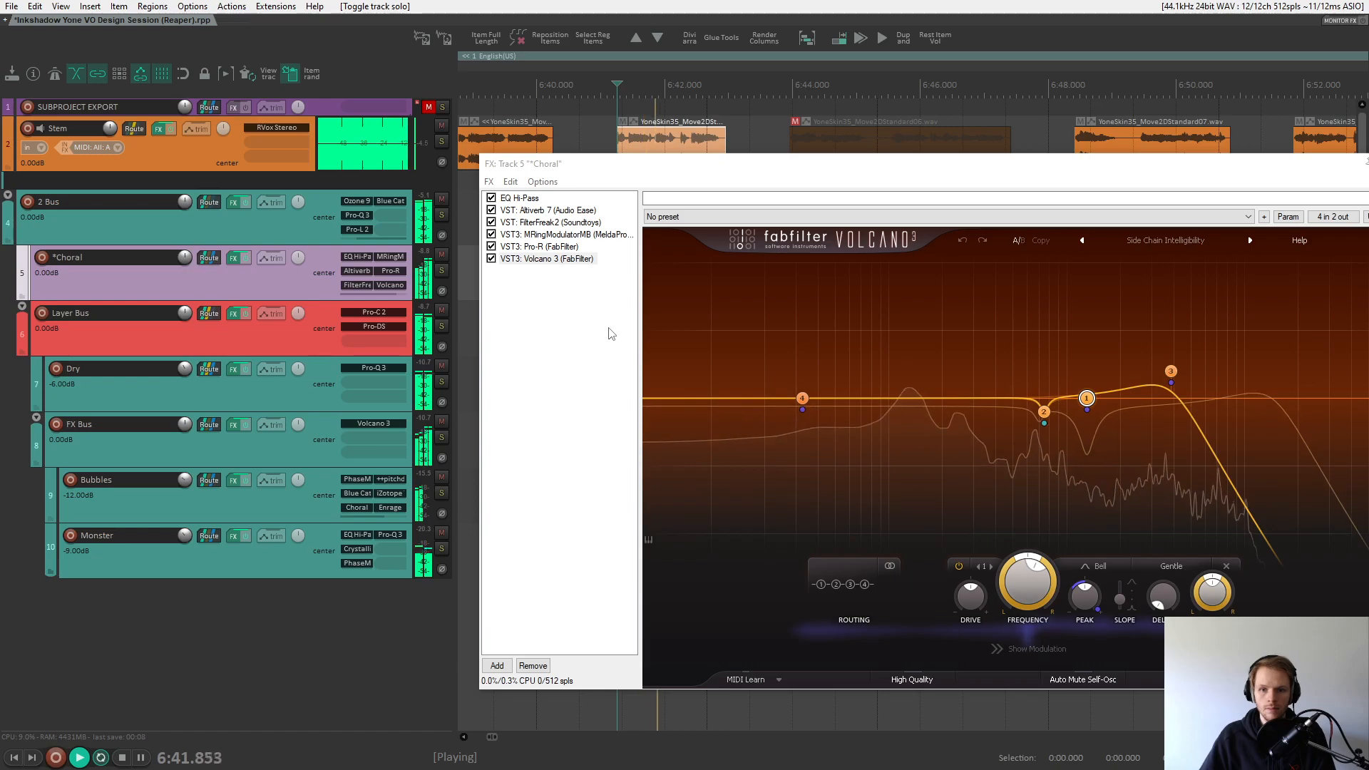